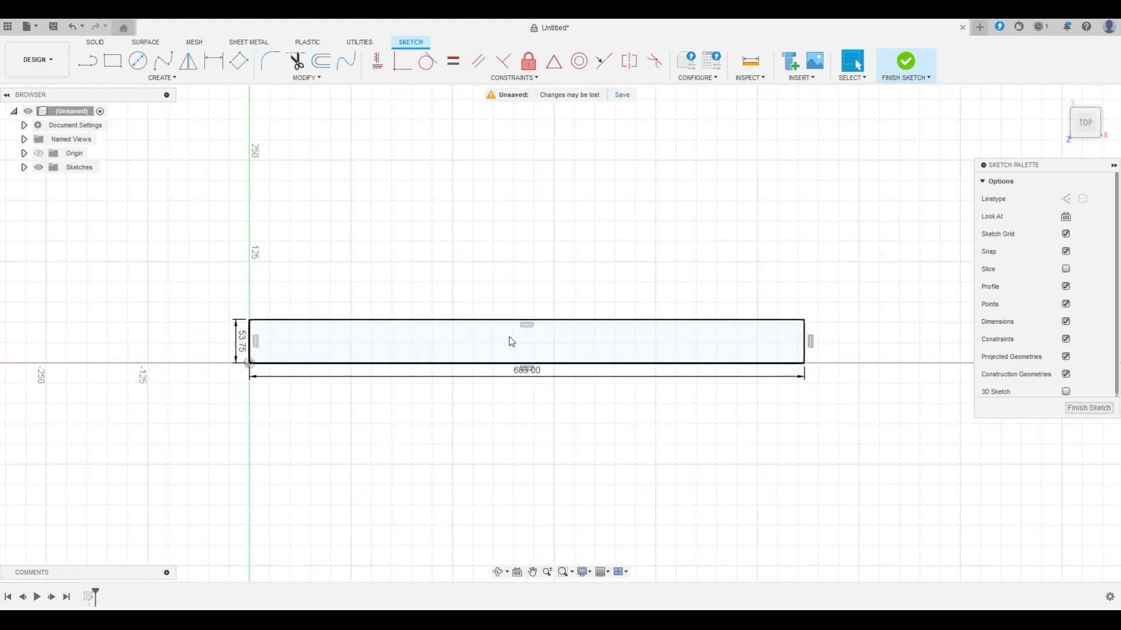
- Convert the rectangle's lines to construction geometry and finish the sketch
left_click_drag(220, 275, 842, 435)
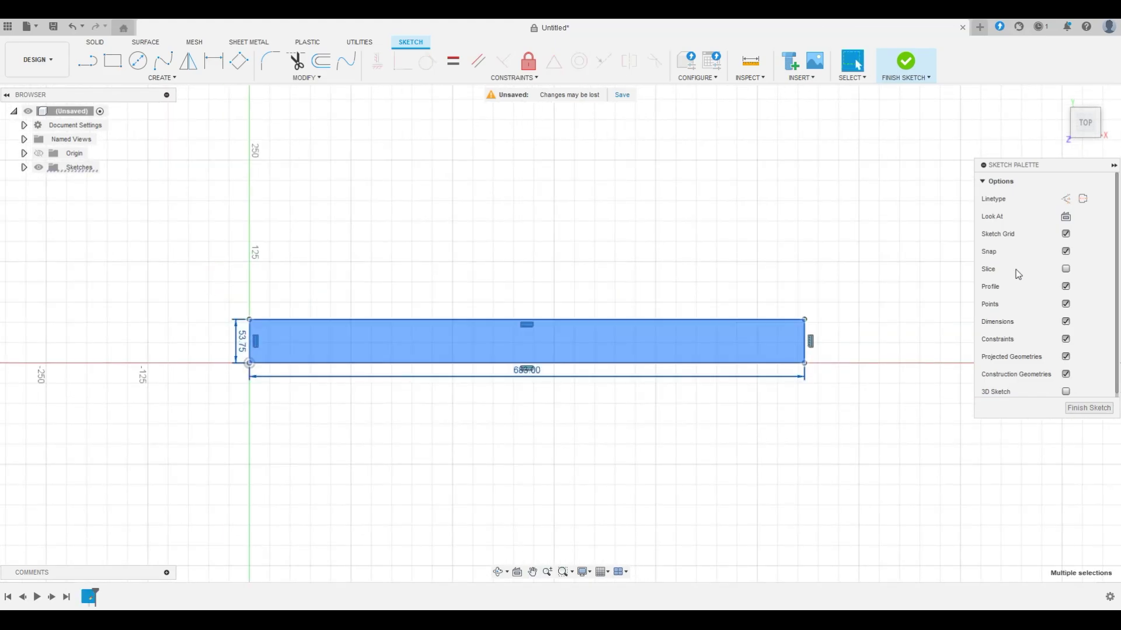
left_click(1066, 198)
left_click(1086, 407)
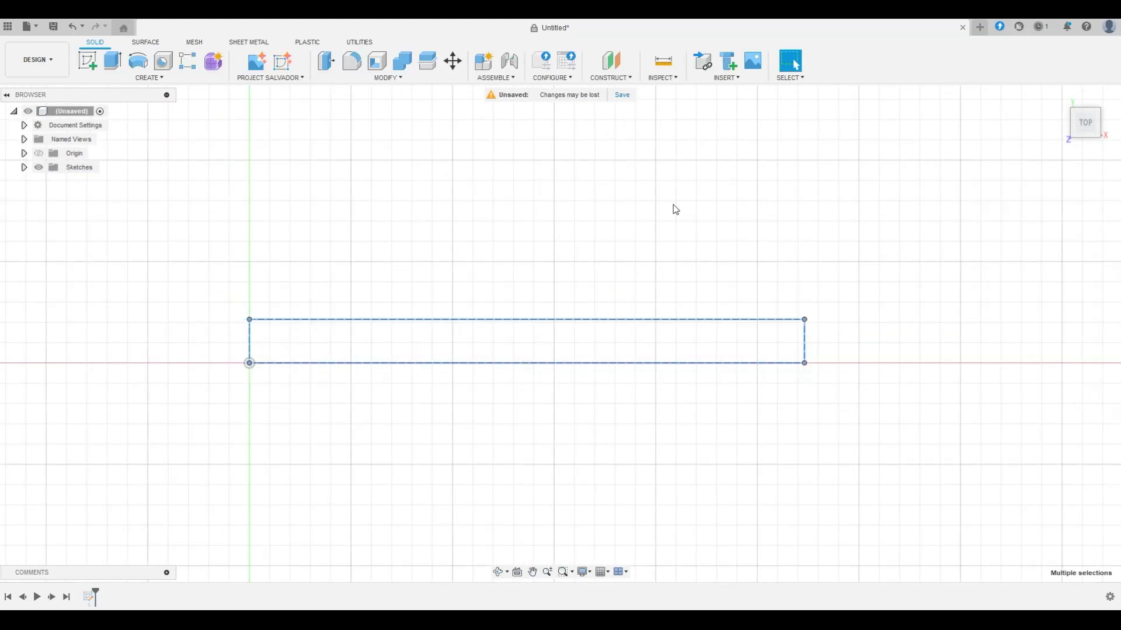
- Import the rack SVG and flip it vertically so the teeth face up
left_click(727, 78)
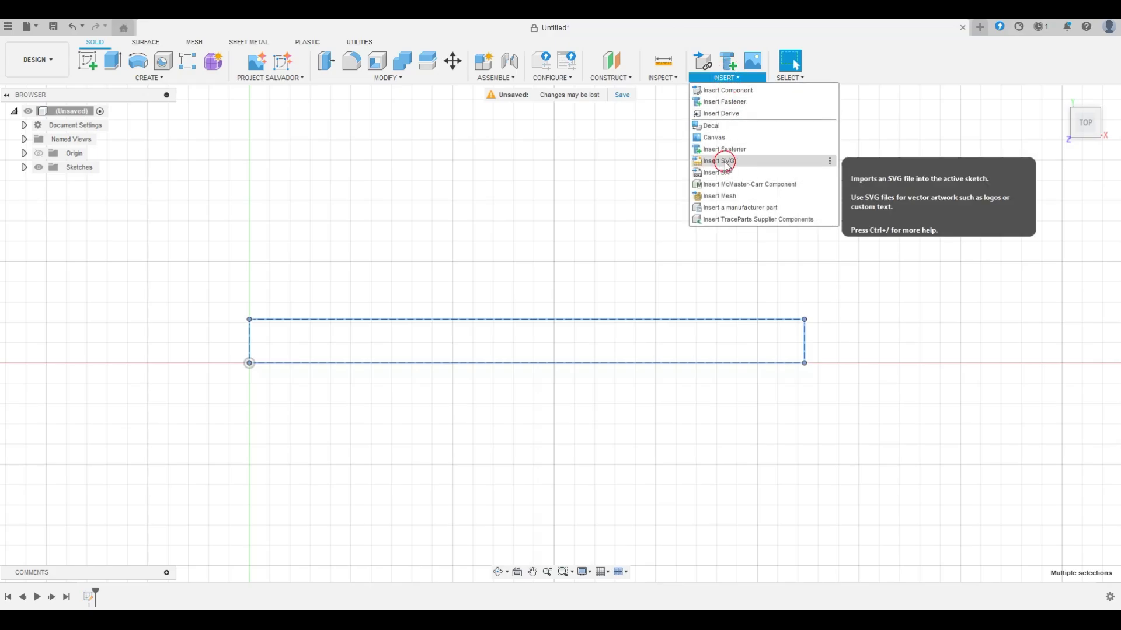
left_click(724, 162)
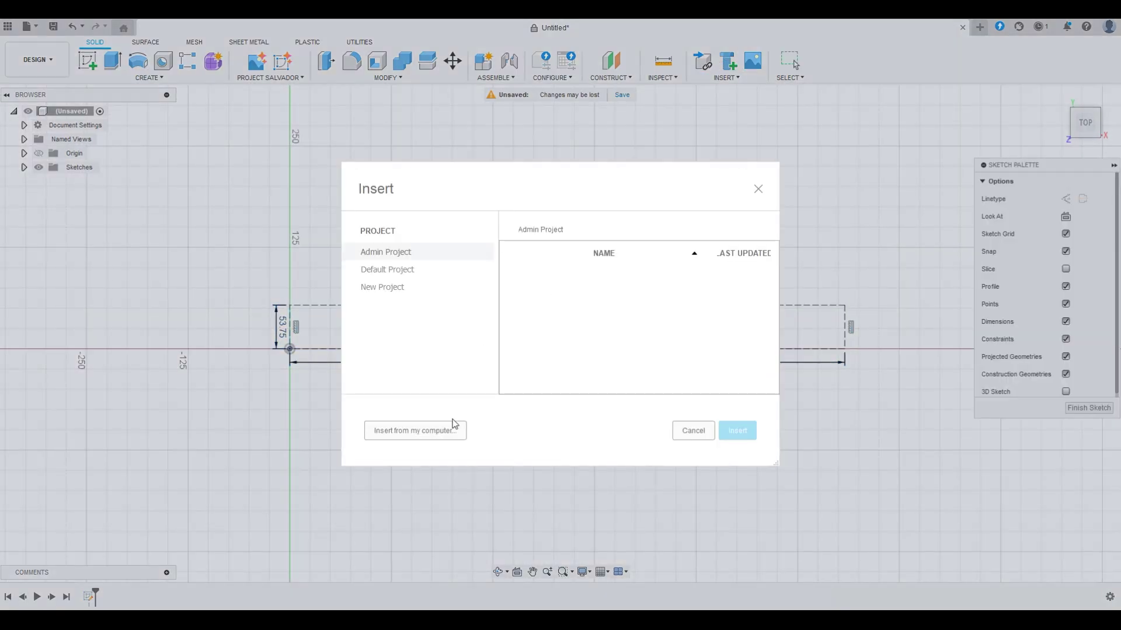
left_click(444, 430)
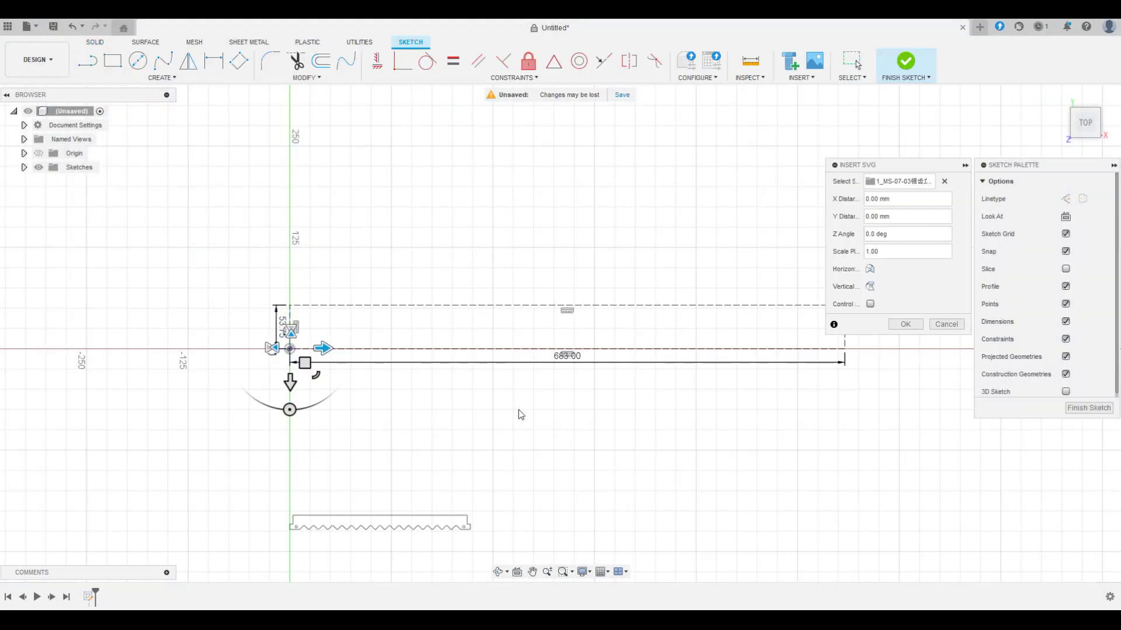
left_click(869, 286)
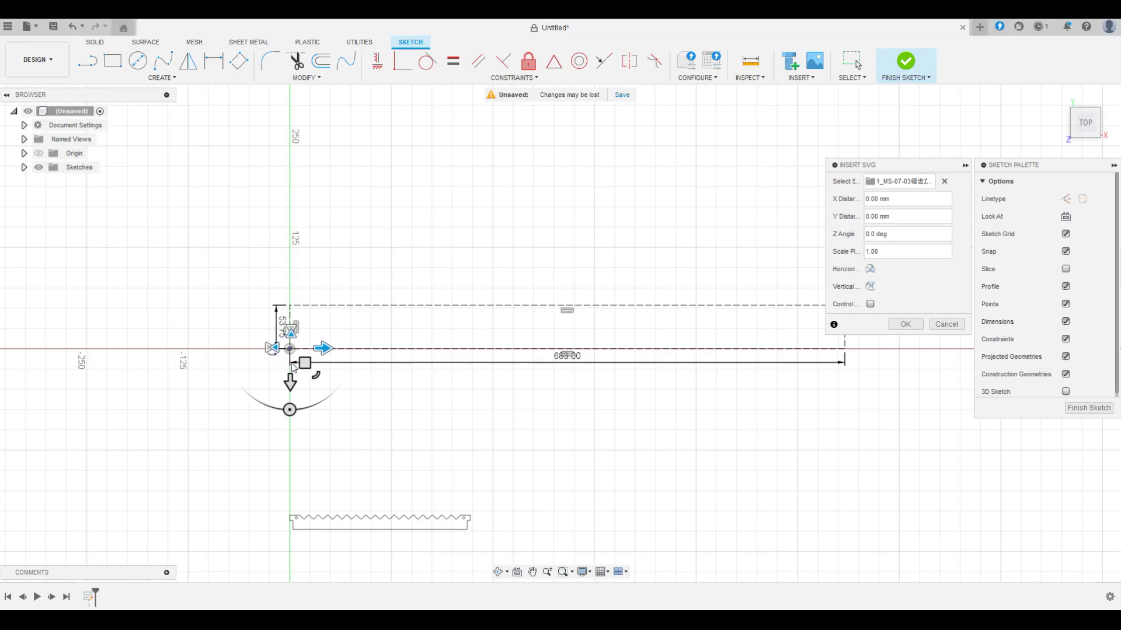
- Drag the inserted rack up toward the rectangle's top edge
left_click_drag(291, 384, 353, 190)
scroll(303, 260, "up", 6)
middle_click_drag(311, 235, 368, 323)
scroll(453, 443, "up", 3)
mouse_move(458, 450)
middle_mouse_down()
mouse_move(513, 268)
mouse_move(491, 317)
mouse_move(487, 394)
middle_mouse_up()
scroll(487, 283, "down", 5)
scroll(423, 181, "down", 1)
left_click_drag(412, 199, 412, 185)
scroll(472, 367, "up", 5)
middle_click_drag(448, 447, 550, 209)
scroll(408, 310, "up", 4)
scroll(425, 251, "up", 4)
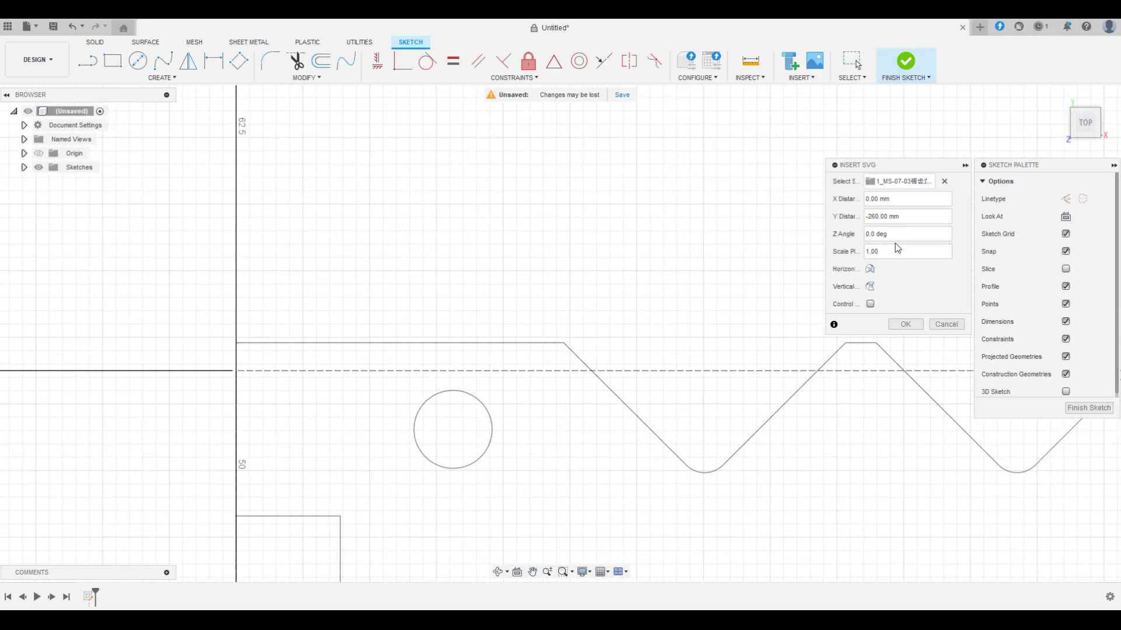
- Fine-tune the SVG's Y offset to about -258.9 mm
key("BackSpace")
type("5")
key("BackSpace")
type("9")
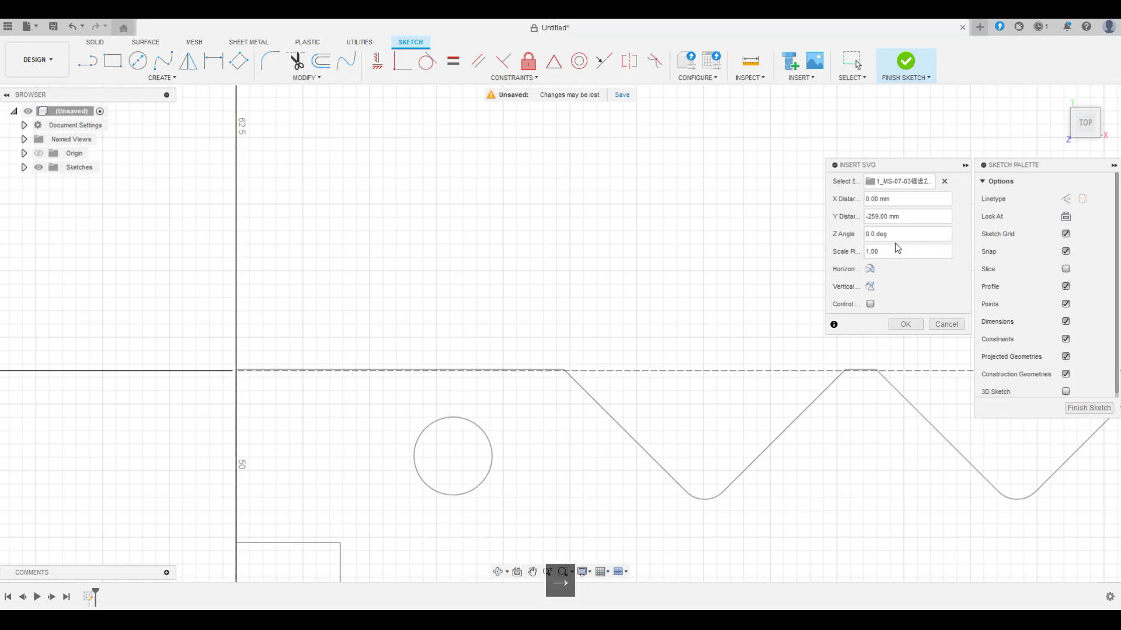
key("Right")
key("BackSpace")
type("8")
key("Right")
key("Right")
key("BackSpace")
type("9")
key("BackSpace")
type("3")
key("BackSpace")
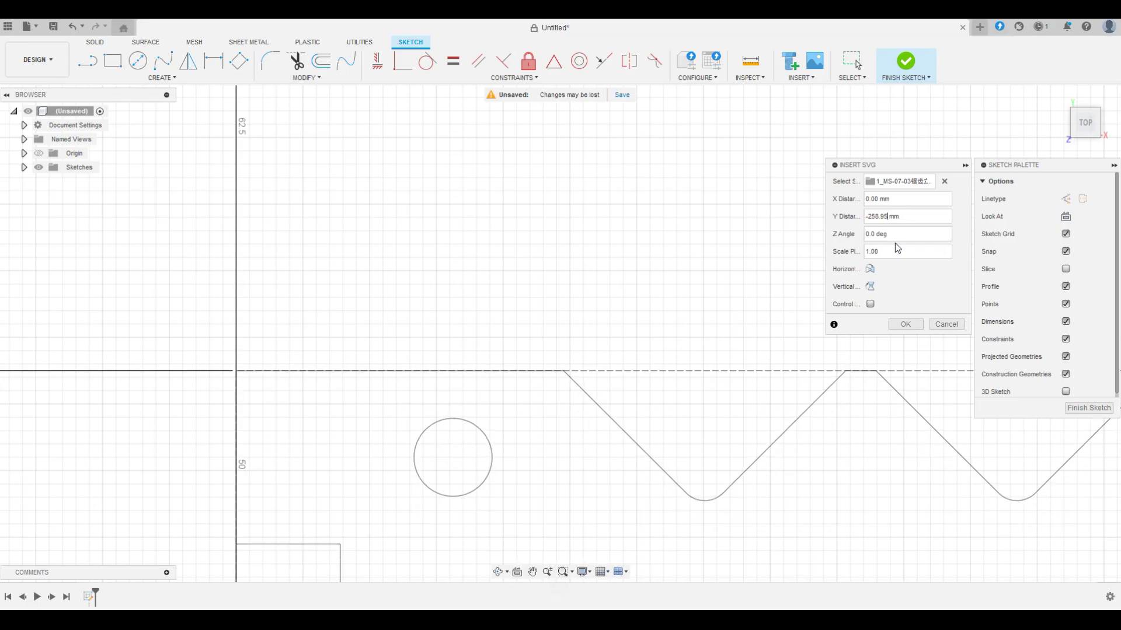
- Confirm the SVG placement, then select and unfix the whole rack outline
left_click(904, 324)
scroll(814, 418, "down", 5)
middle_click_drag(992, 429, 733, 273)
scroll(817, 286, "down", 2)
middle_click_drag(817, 286, 476, 380)
left_click_drag(157, 302, 765, 408)
left_click(528, 61)
key("Escape")
left_click_drag(183, 274, 703, 449)
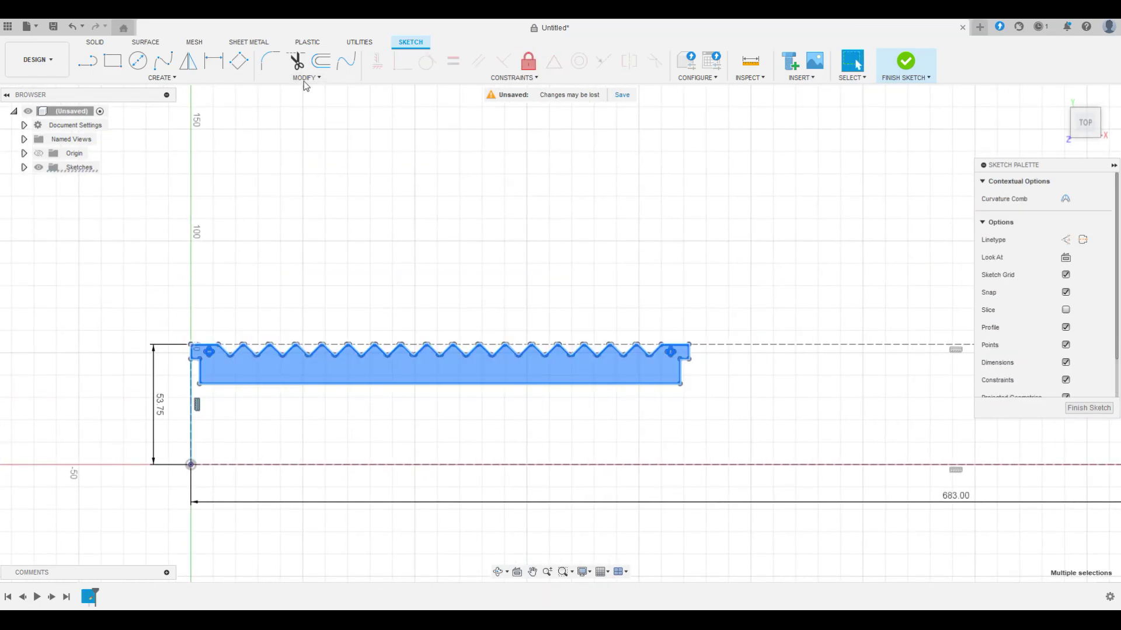
- Sketch Scale the outline from the rack's corner point, dragging to roughly 3.049
left_click(305, 78)
left_click(312, 194)
left_click(880, 199)
scroll(233, 340, "up", 3)
left_click(168, 347)
scroll(817, 286, "down", 4)
middle_click_drag(875, 282, 390, 350)
scroll(391, 350, "down", 4)
left_click_drag(232, 365, 246, 366)
scroll(747, 371, "up", 7)
scroll(752, 343, "up", 3)
- Set the scale factor to about 3.07 and apply it
left_click(903, 217)
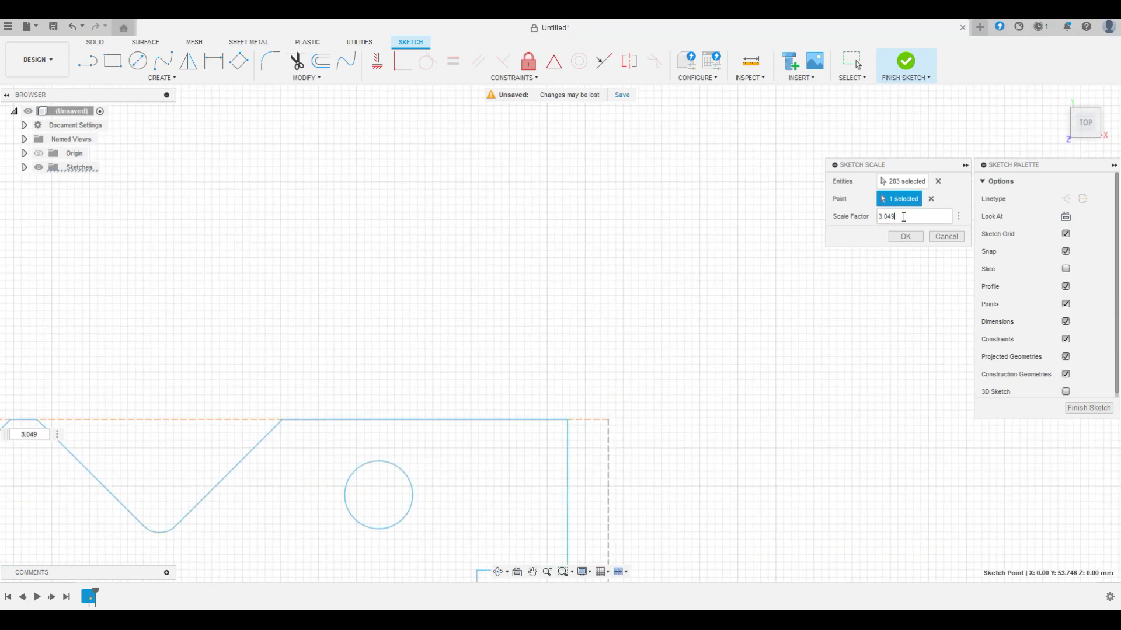
key("BackSpace")
key("BackSpace")
type("7")
type("5")
key("BackSpace")
type("4")
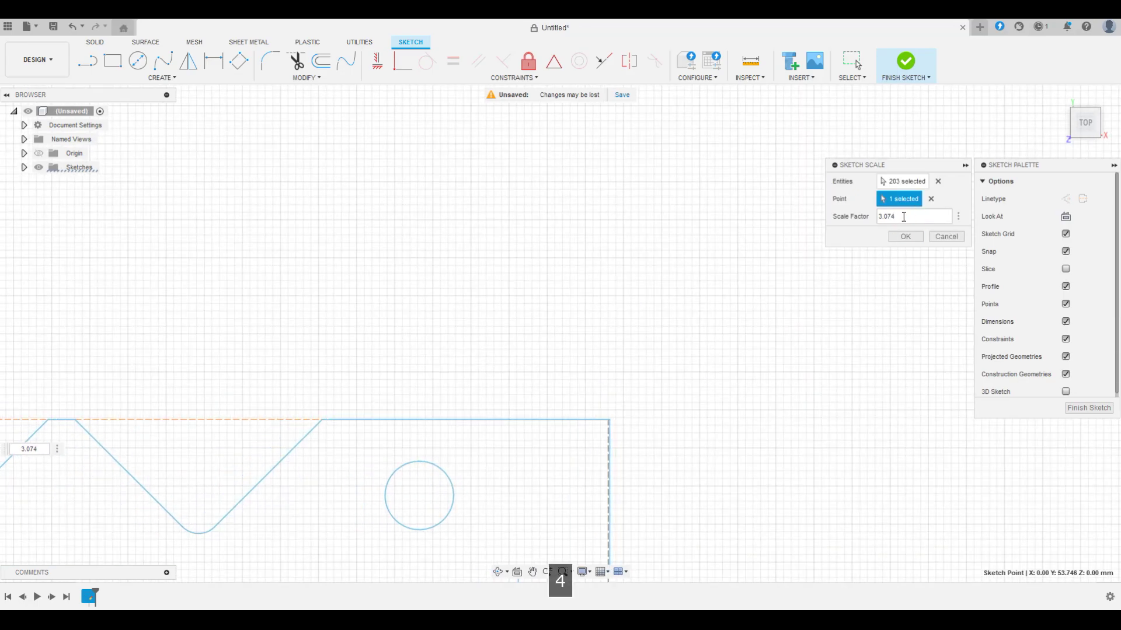
key("BackSpace")
type("2")
left_click(905, 237)
scroll(677, 390, "down", 6)
scroll(688, 387, "down", 4)
middle_click_drag(506, 354, 658, 318)
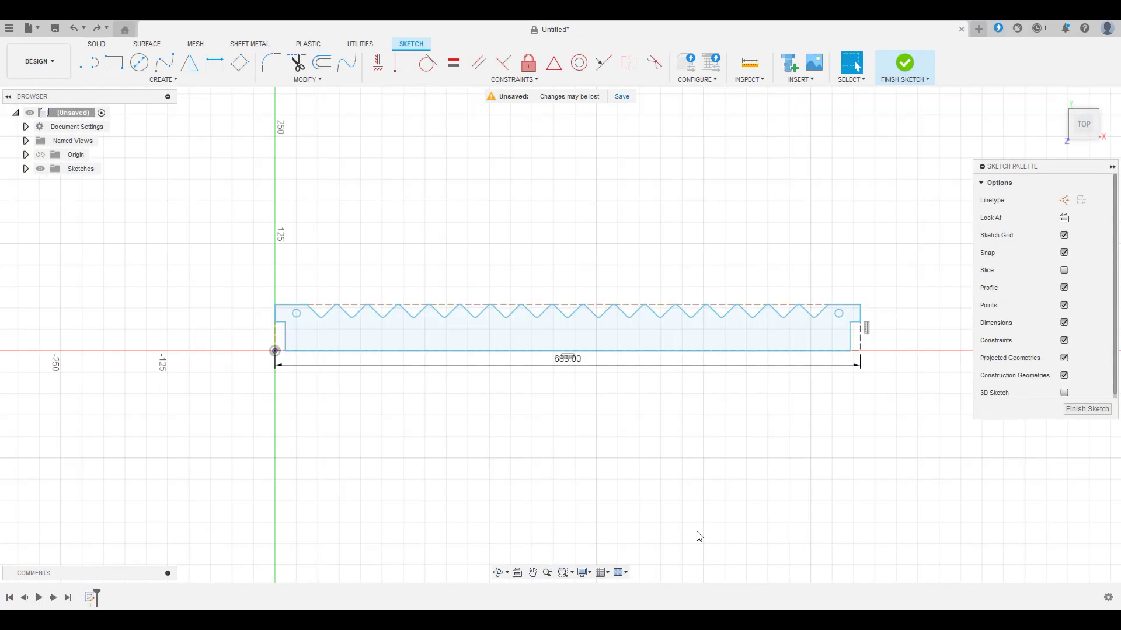
- Finish the sketch and extrude the rack profile 2 mm into a new solid body
left_click(1077, 409)
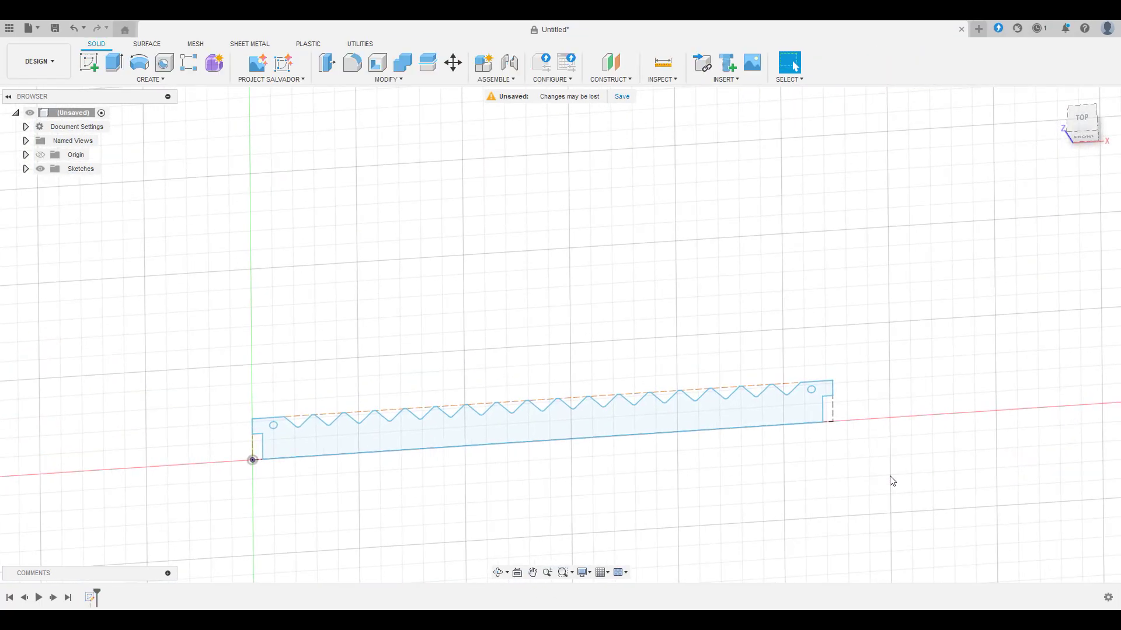
left_click(464, 425)
right_click(465, 425)
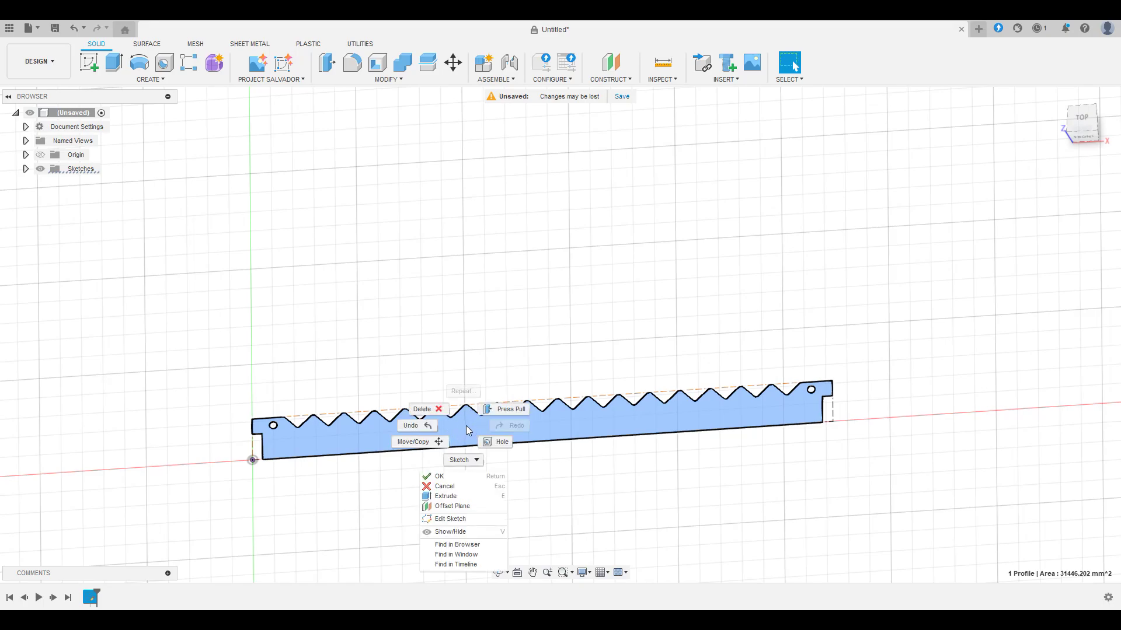
left_click(381, 295)
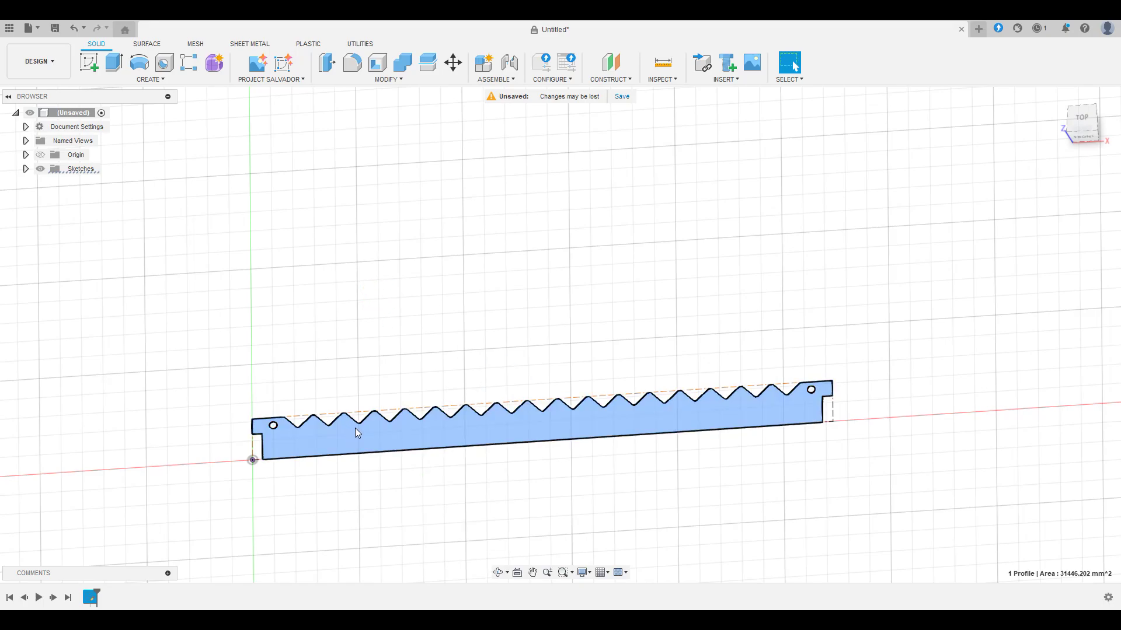
left_click(114, 63)
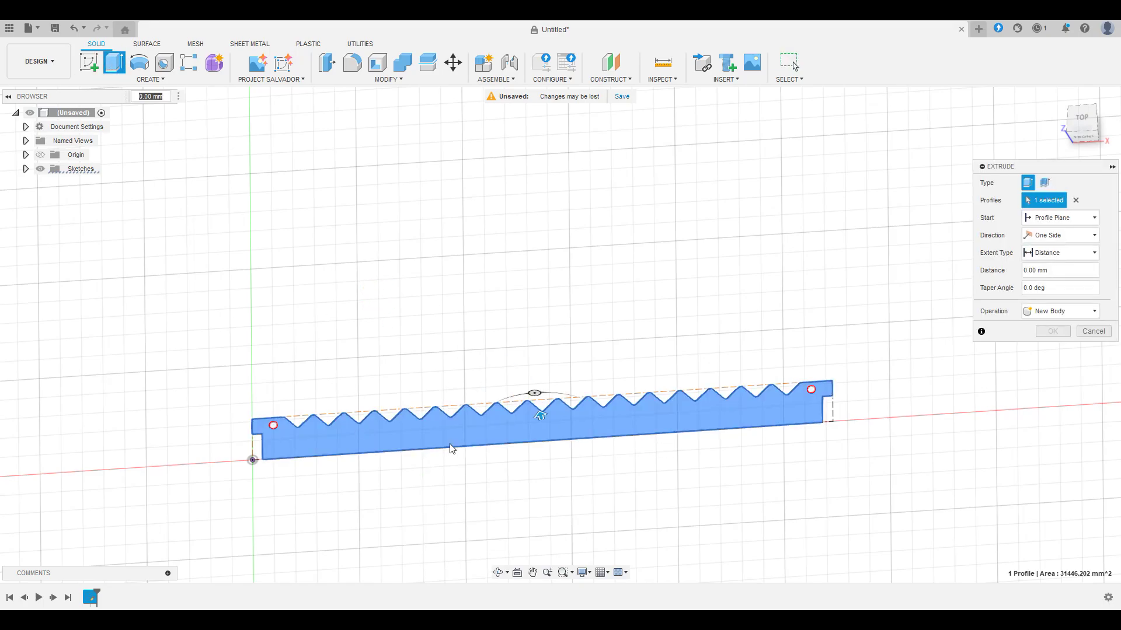
middle_click_drag(674, 425, 615, 441, "shift")
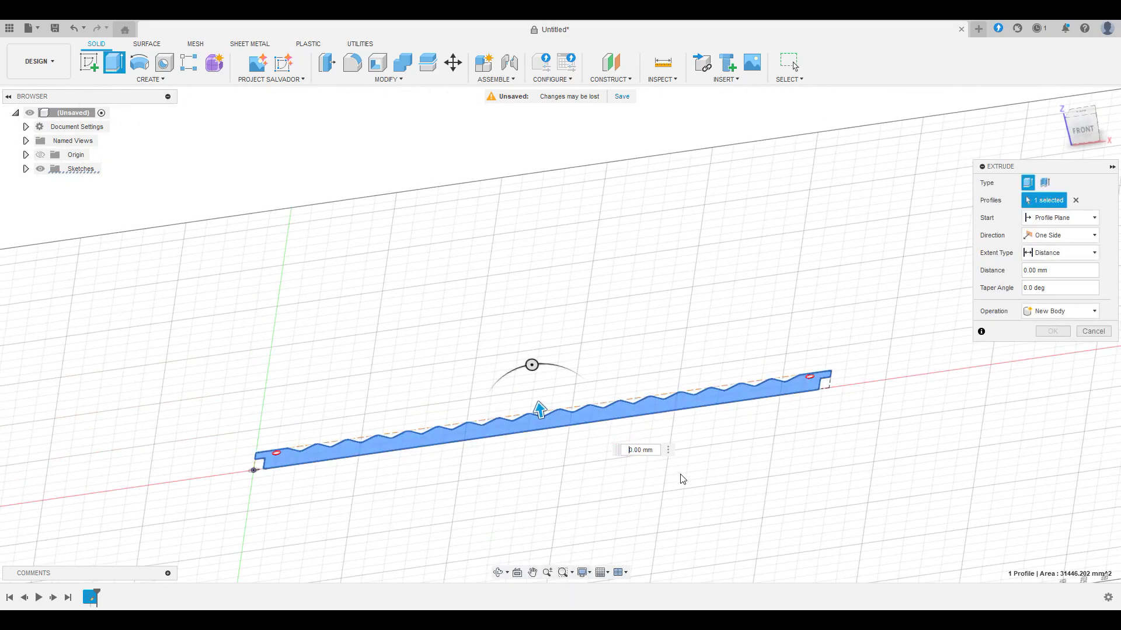
key("BackSpace")
type("2")
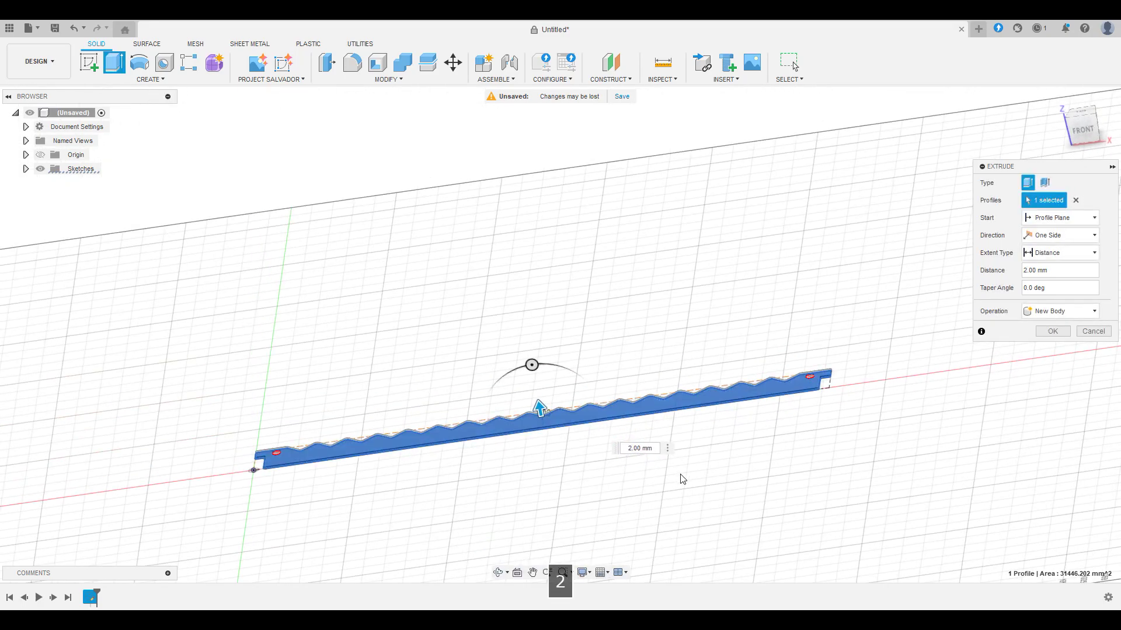
key("Return")
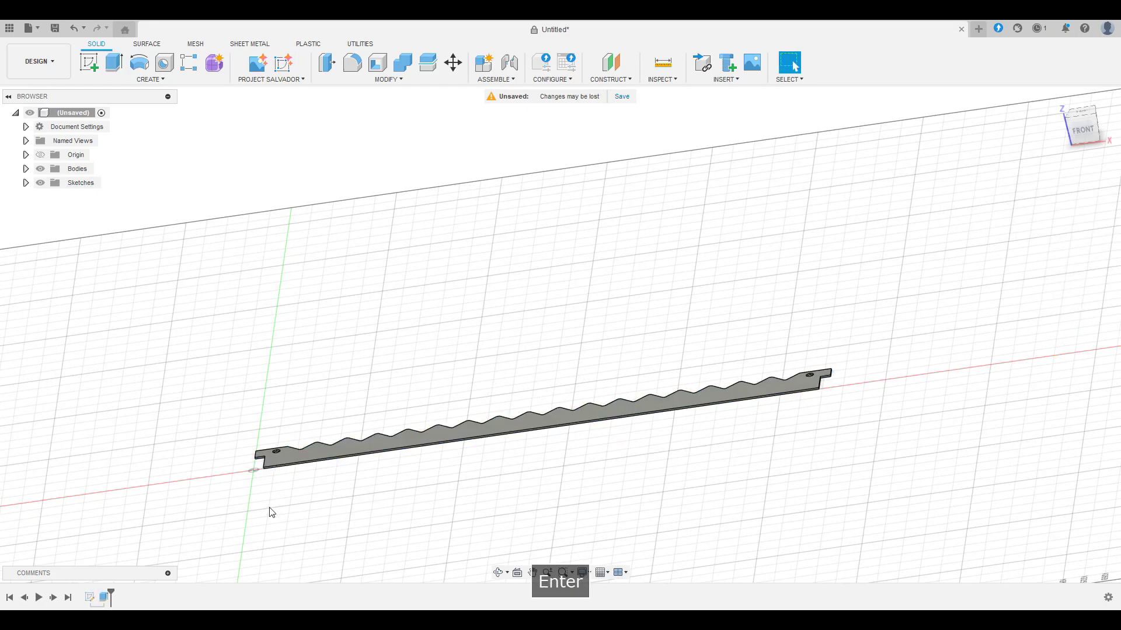
left_click(1073, 119)
- Start Move/Copy on the rack with Move Object set to Bodies
scroll(325, 300, "down", 1)
middle_click_drag(326, 299, 425, 339)
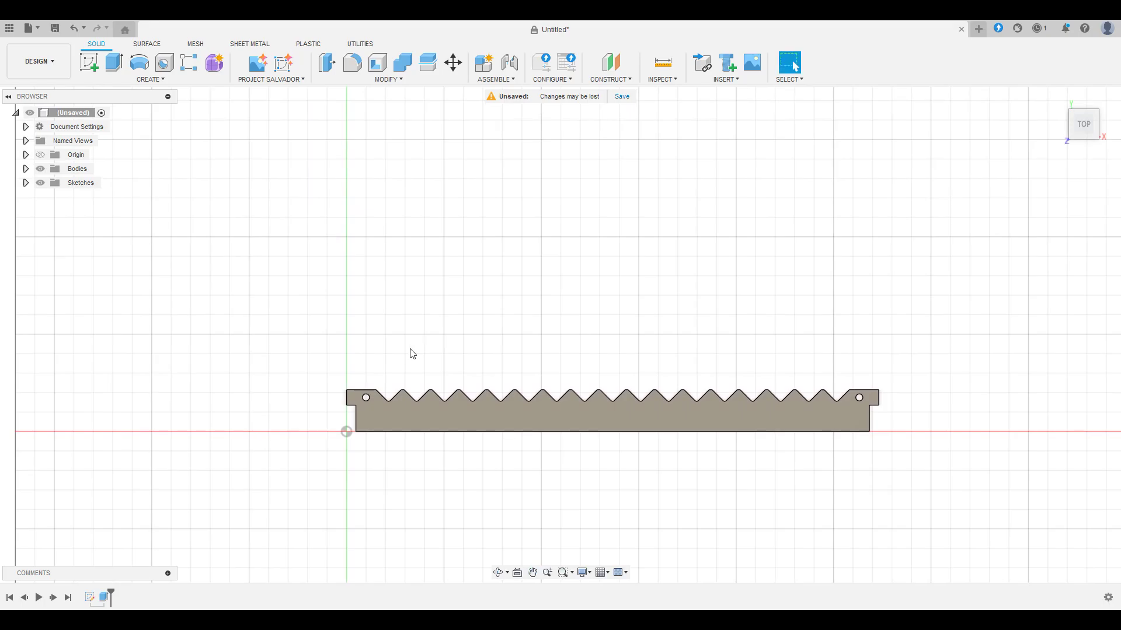
right_click(443, 414)
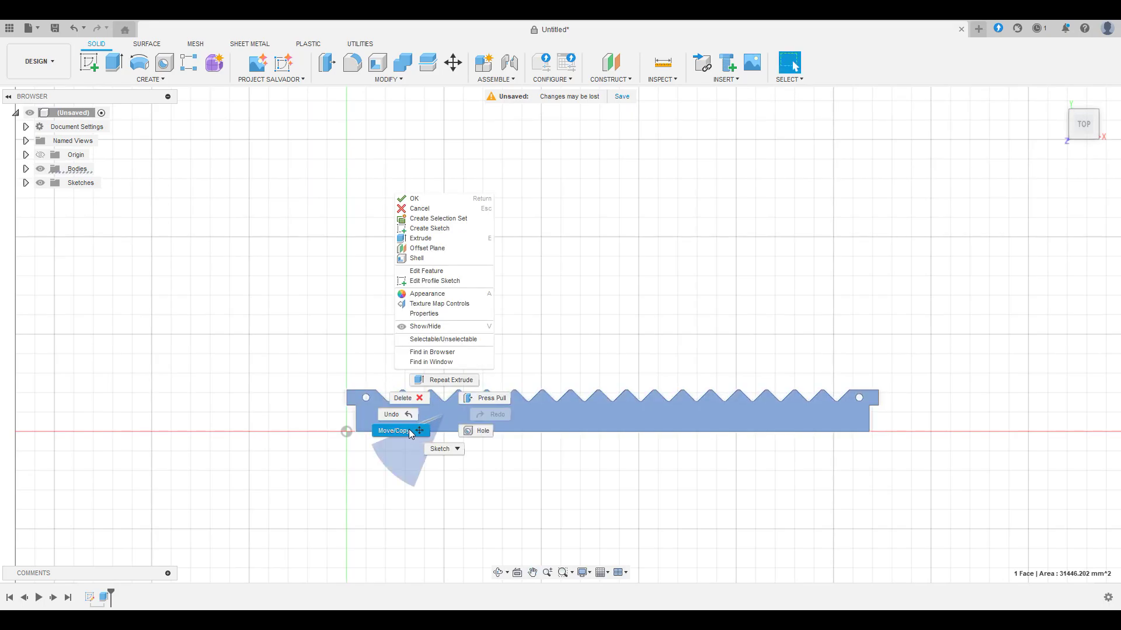
left_click(387, 427)
mouse_move(444, 353)
left_mouse_down()
mouse_move(401, 370)
mouse_move(392, 392)
mouse_move(450, 354)
left_mouse_up()
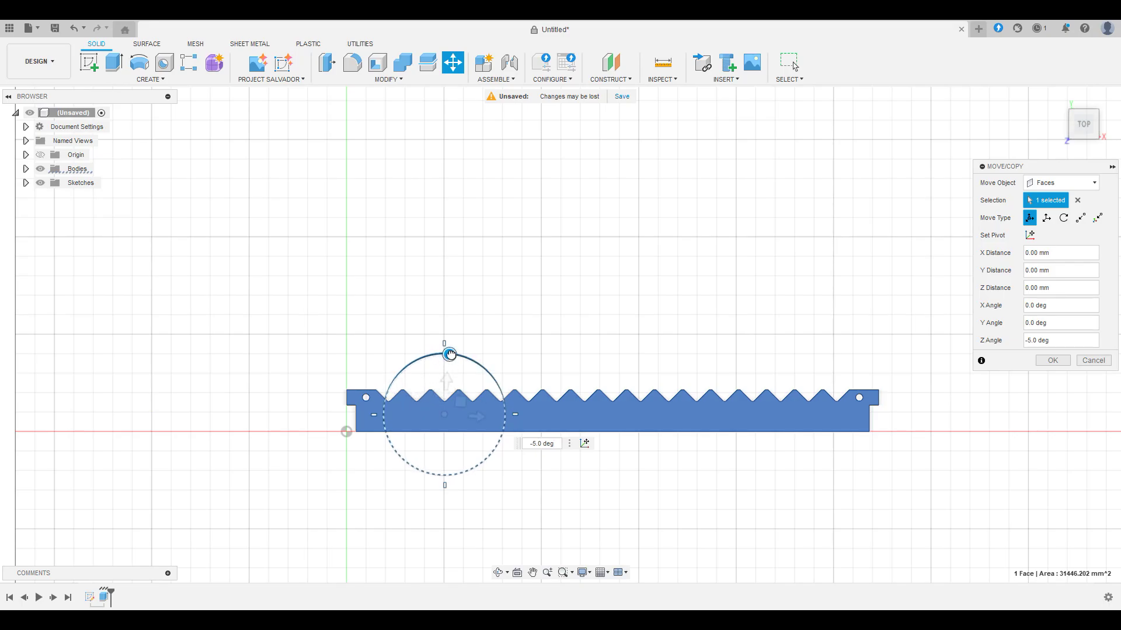
left_click(1059, 183)
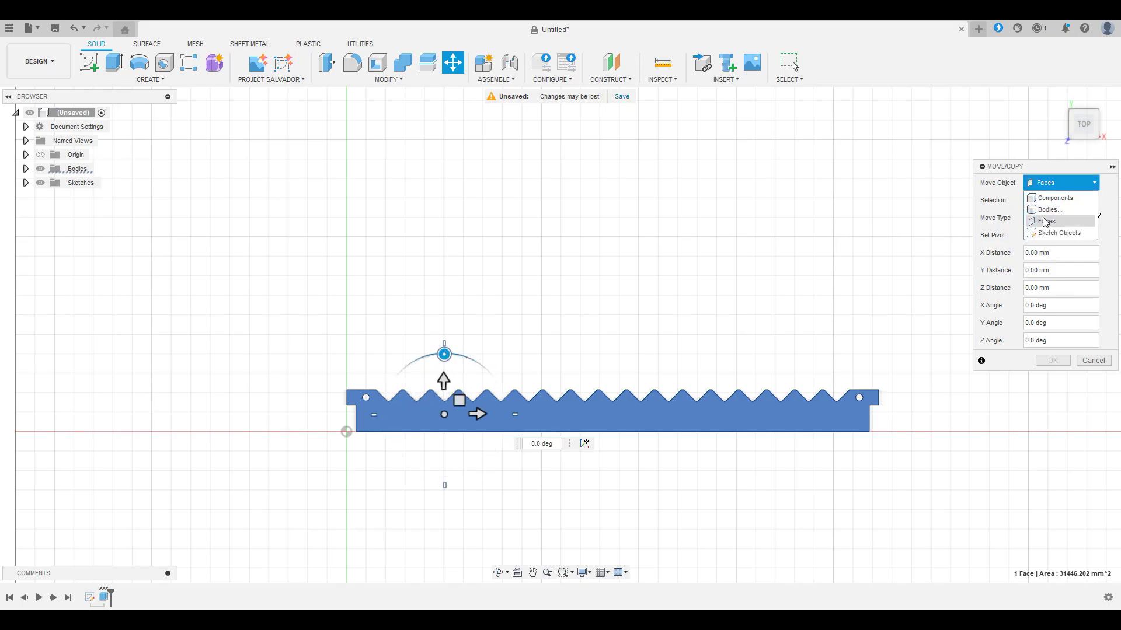
left_click(1045, 209)
- Rotate the rack body 90° to stand vertical and confirm the move
left_click(543, 416)
left_click(470, 435)
left_click(470, 432)
left_click_drag(463, 373, 391, 437)
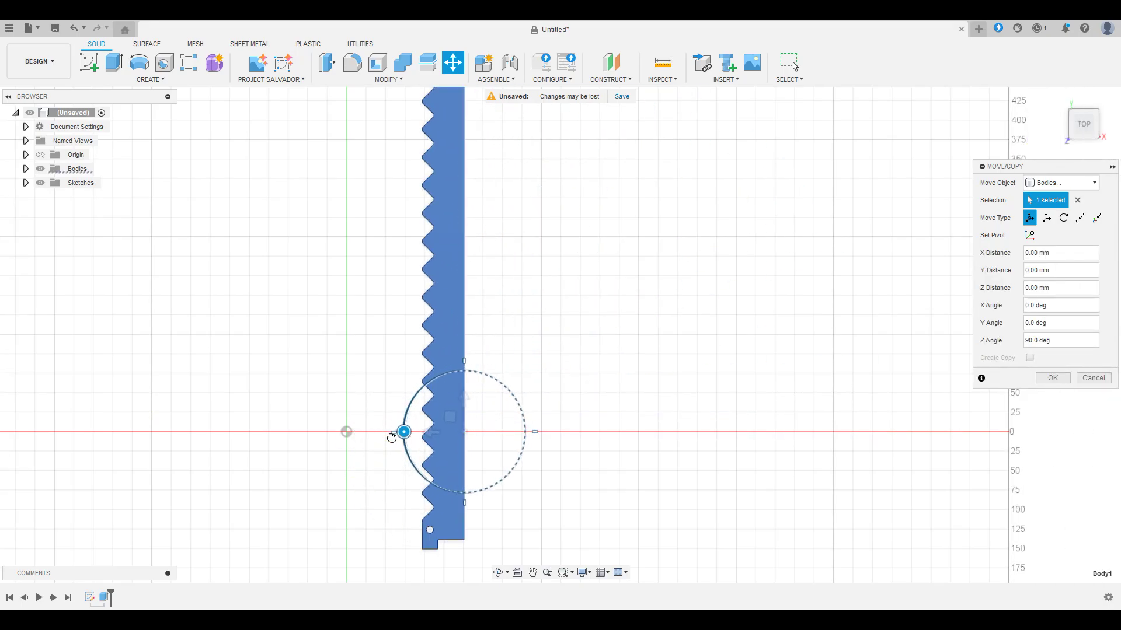
scroll(391, 438, "down", 3)
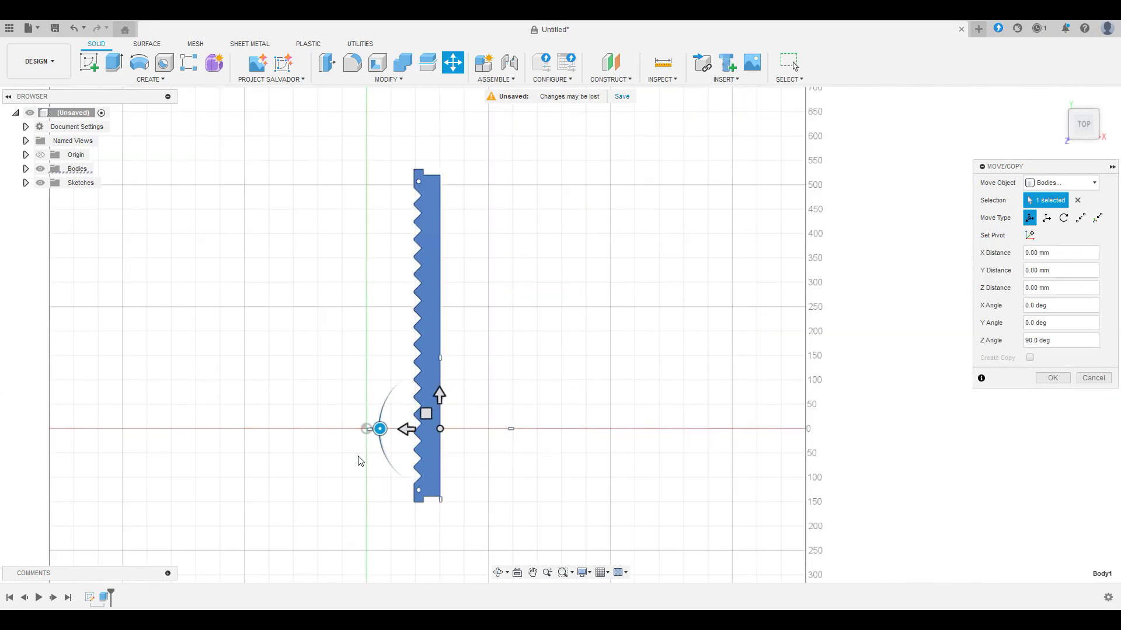
left_click_drag(374, 434, 349, 344)
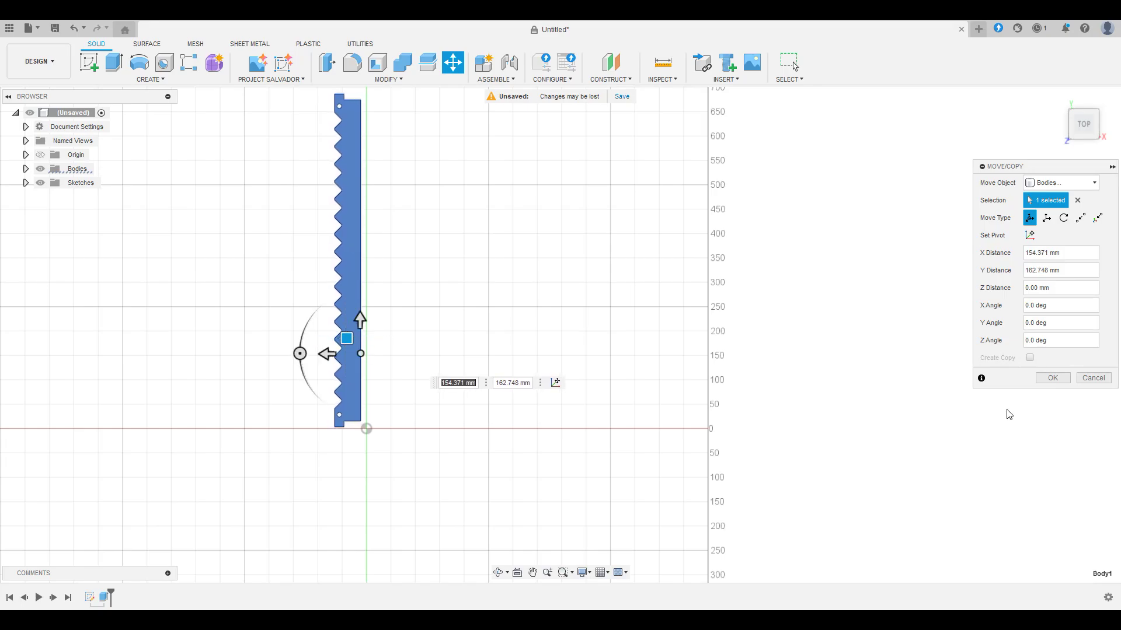
left_click(1049, 378)
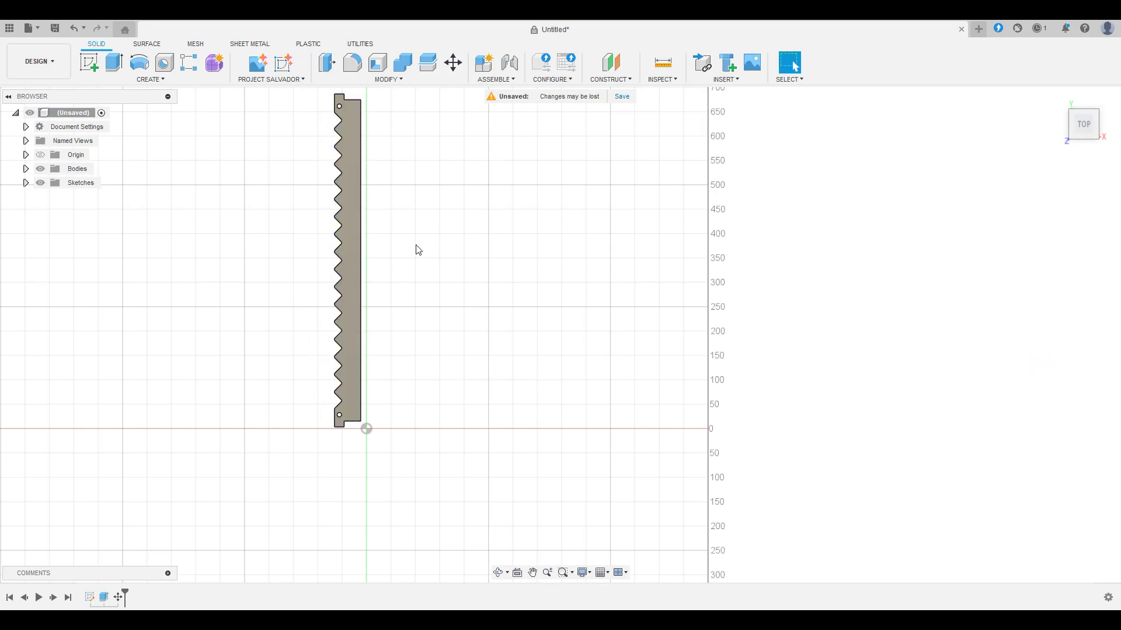
scroll(373, 287, "down", 3)
- Rotate the view with the ViewCube so the rack lies horizontal
scroll(373, 287, "up", 4)
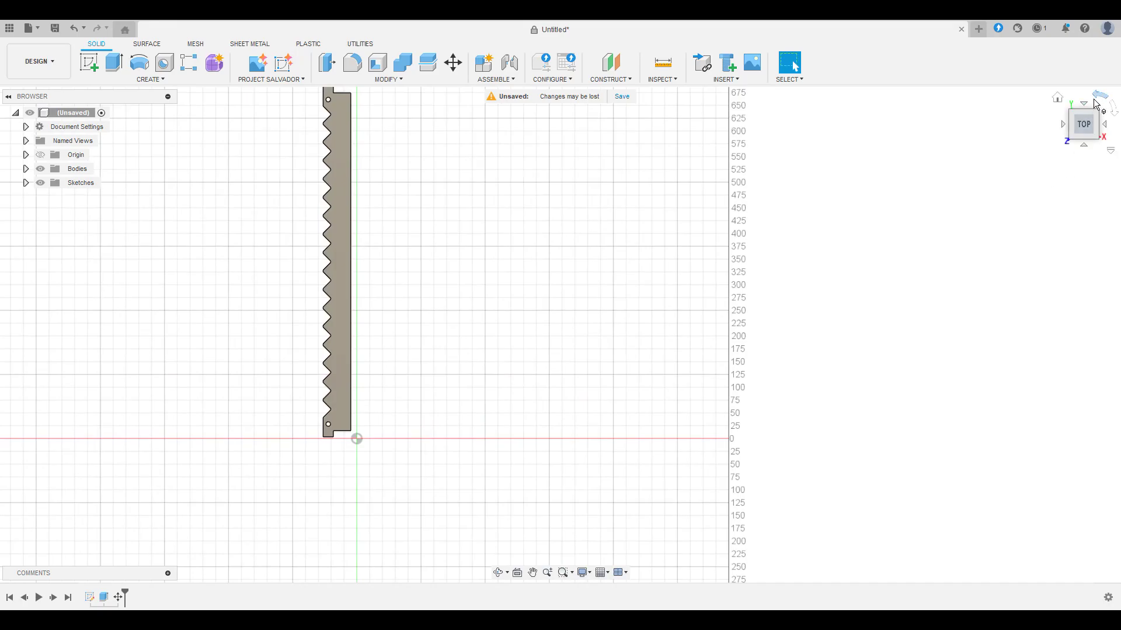
left_click(1096, 102)
left_click(1101, 98)
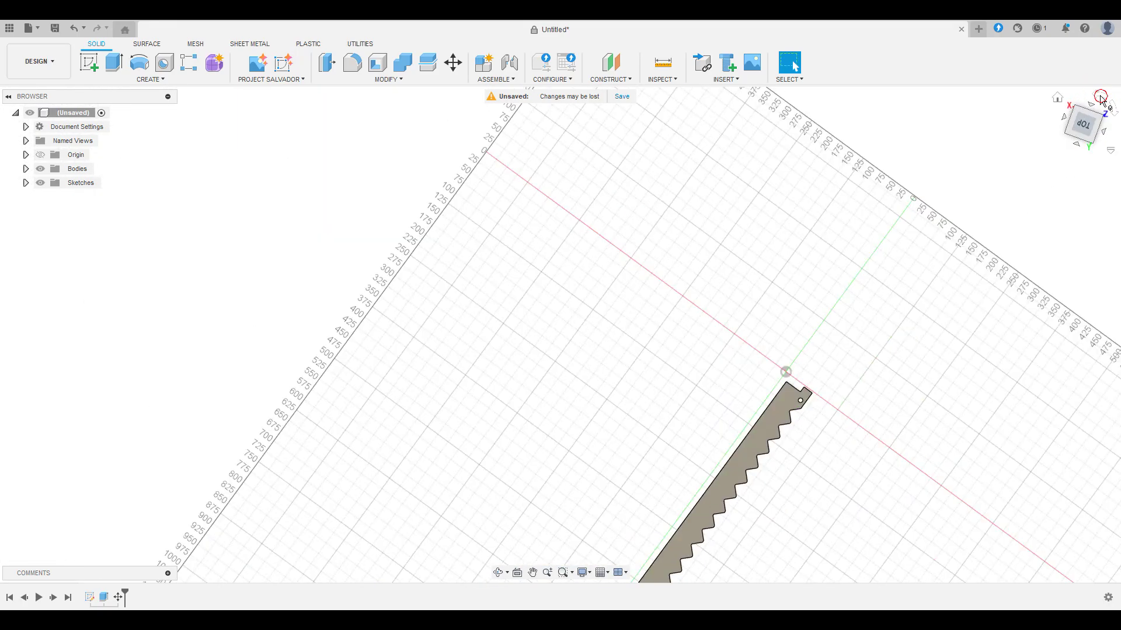
left_click(1096, 93)
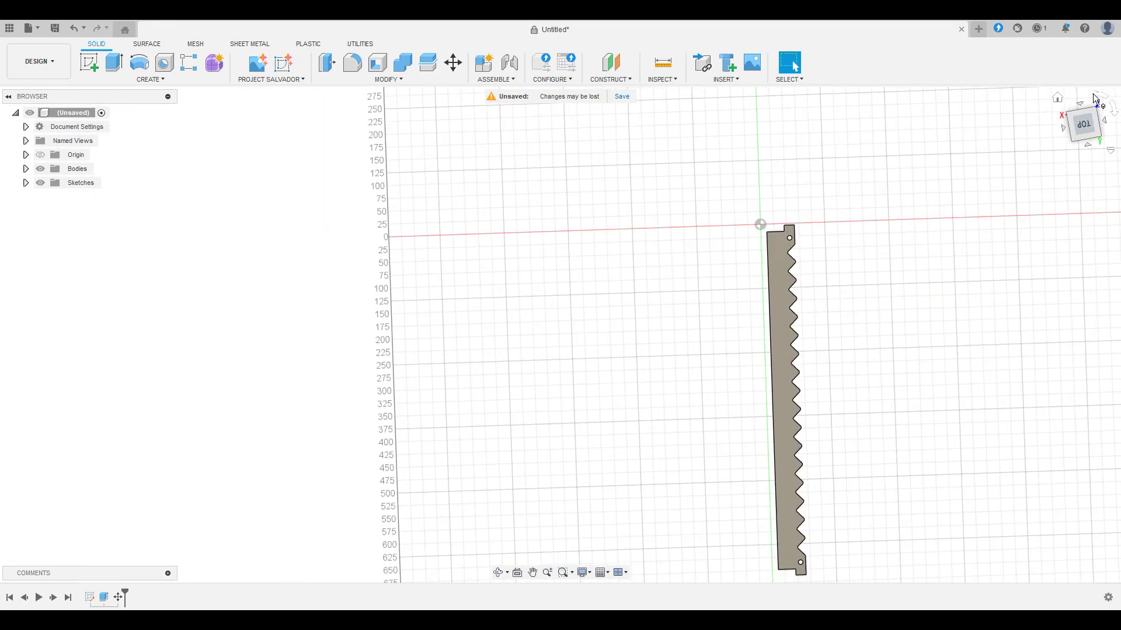
middle_click_drag(560, 223, 499, 373)
scroll(470, 235, "up", 3)
scroll(397, 286, "up", 3)
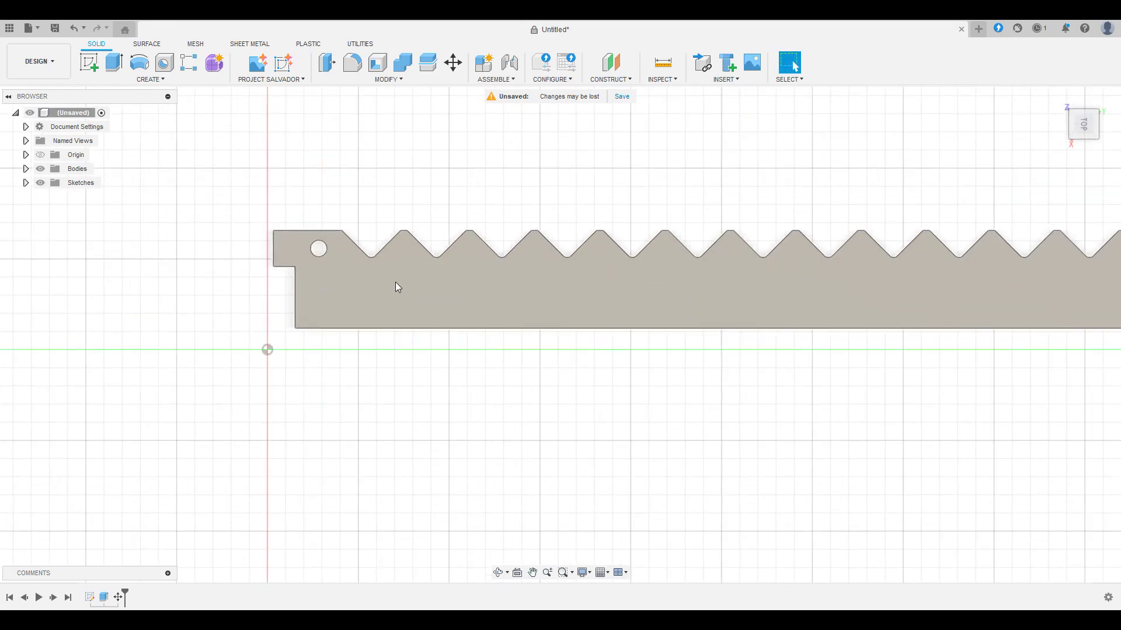
- Create a sketch on the rack's flat face and pan to its right end
left_click(88, 63)
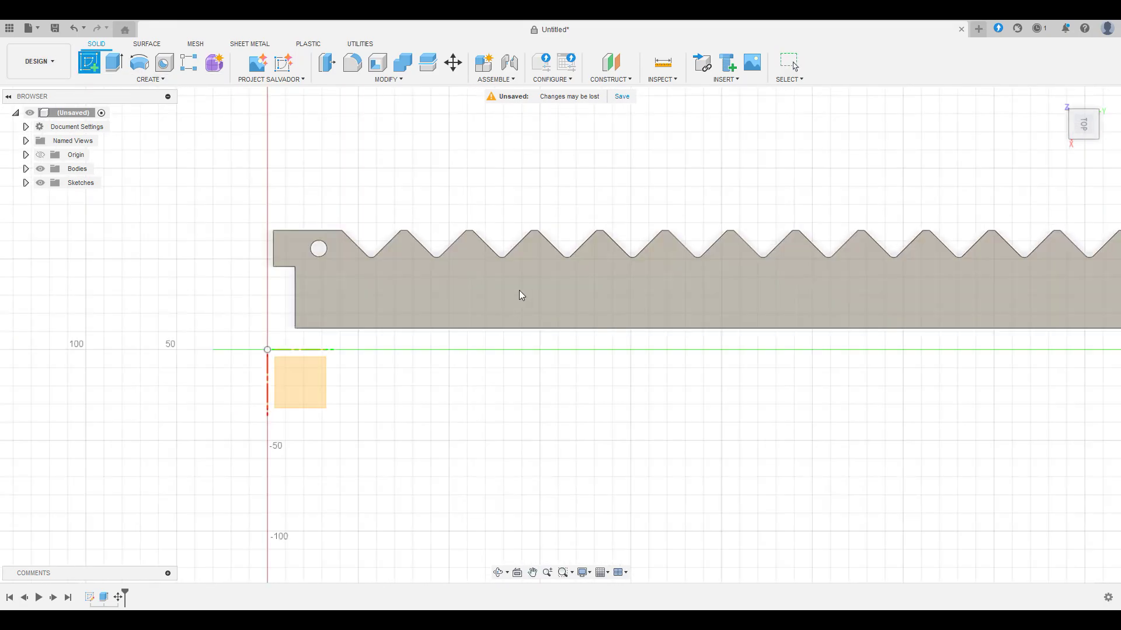
left_click(492, 293)
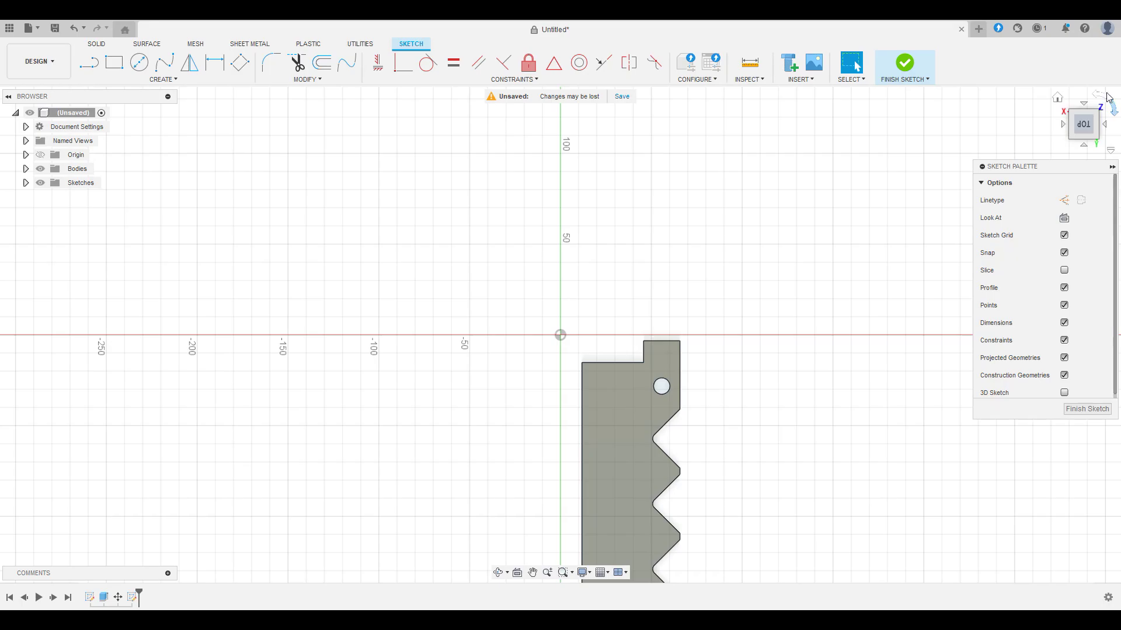
left_click(1093, 100)
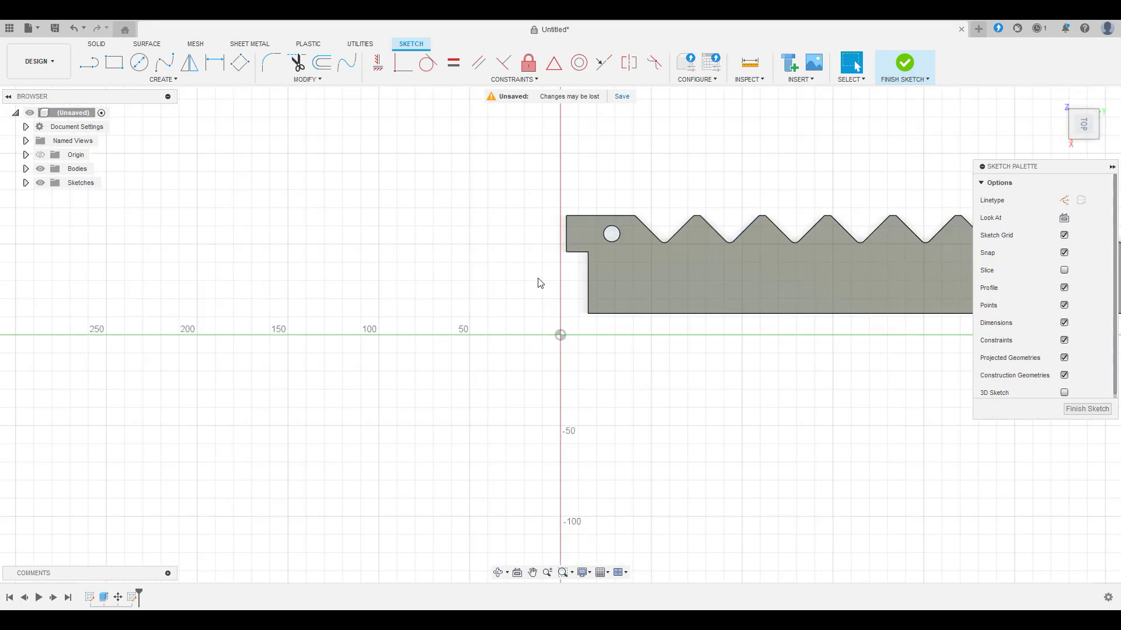
middle_click_drag(732, 301, 416, 272)
middle_click_drag(710, 268, 608, 250)
middle_click_drag(864, 251, 587, 275)
scroll(587, 273, "up", 1)
scroll(589, 272, "down", 3)
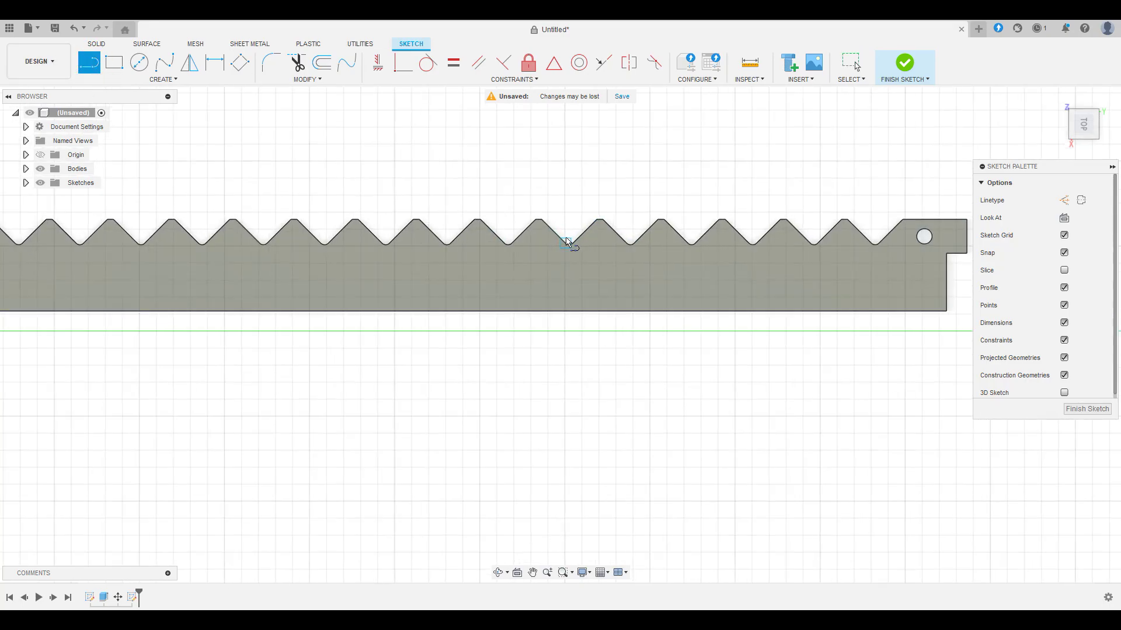
scroll(572, 242, "up", 3)
scroll(570, 246, "up", 3)
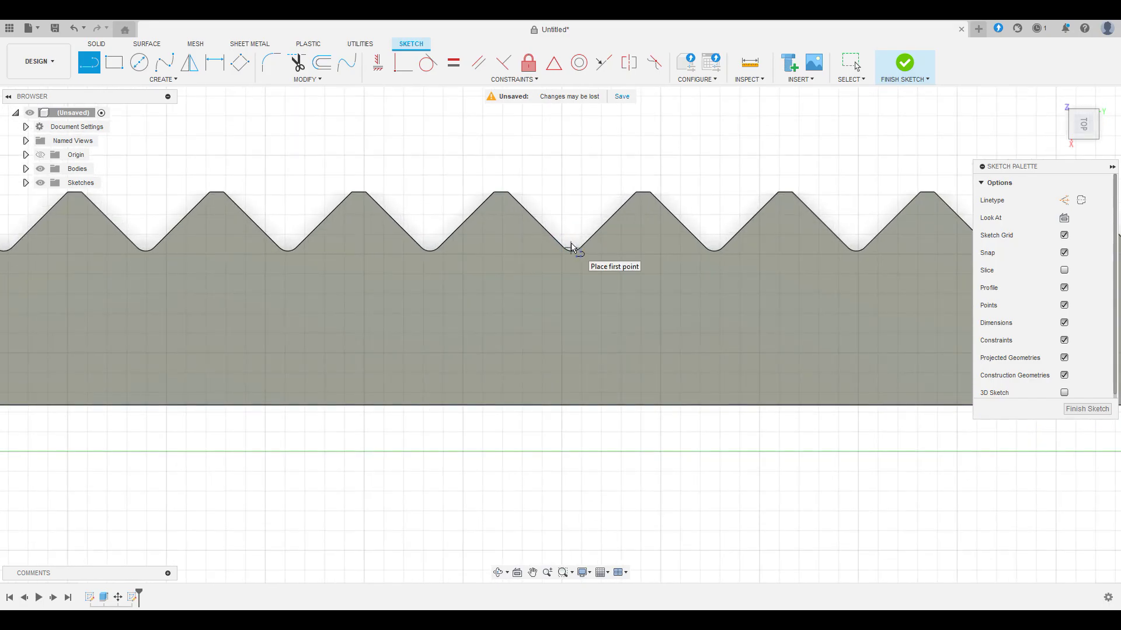
- Draw a vertical line from a tooth valley down to the rack's bottom edge
left_click(572, 240)
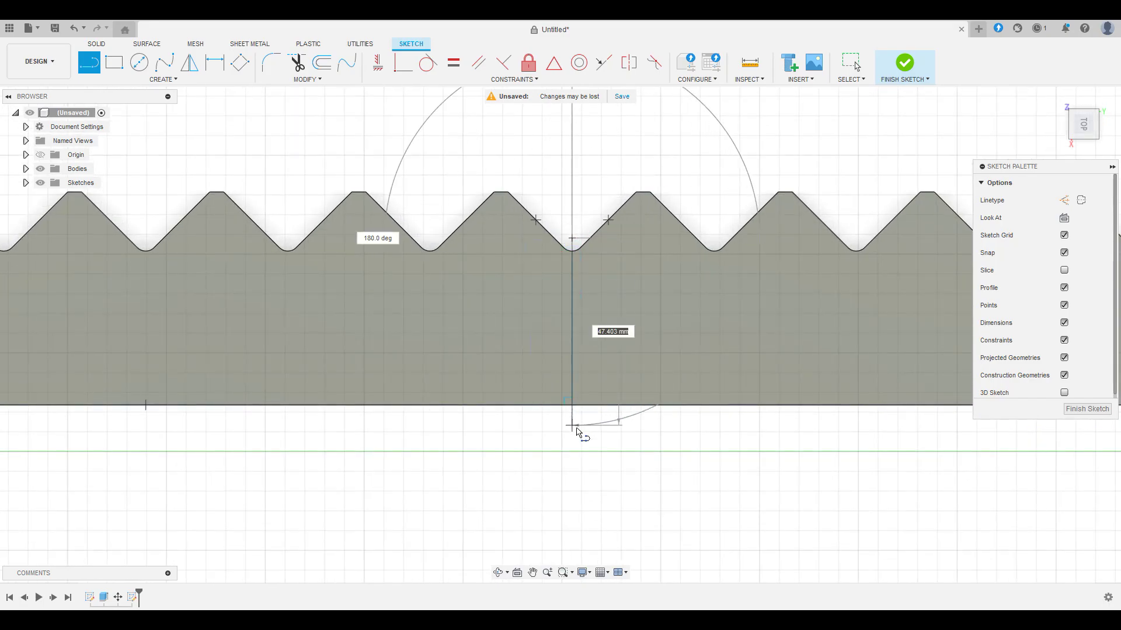
left_click(573, 413)
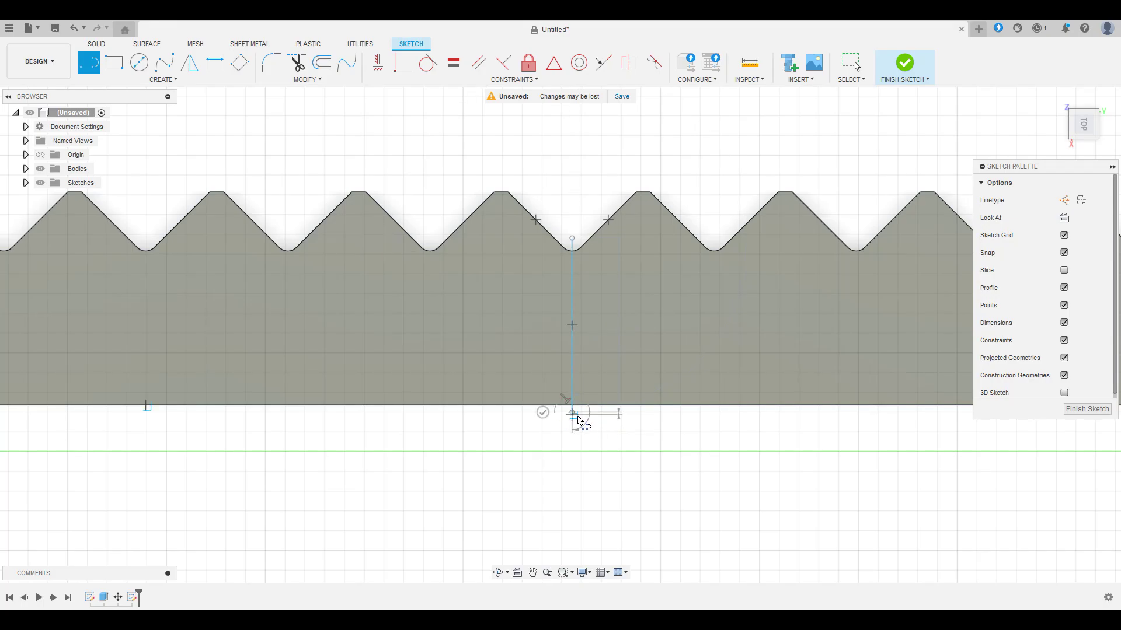
key("Escape")
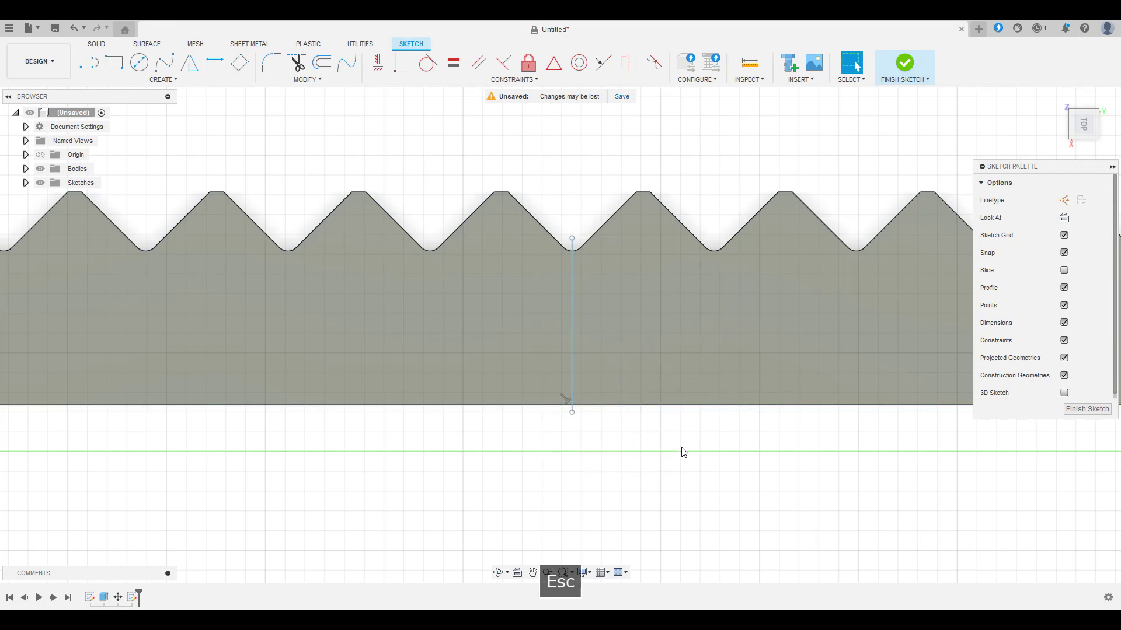
scroll(598, 230, "down", 3)
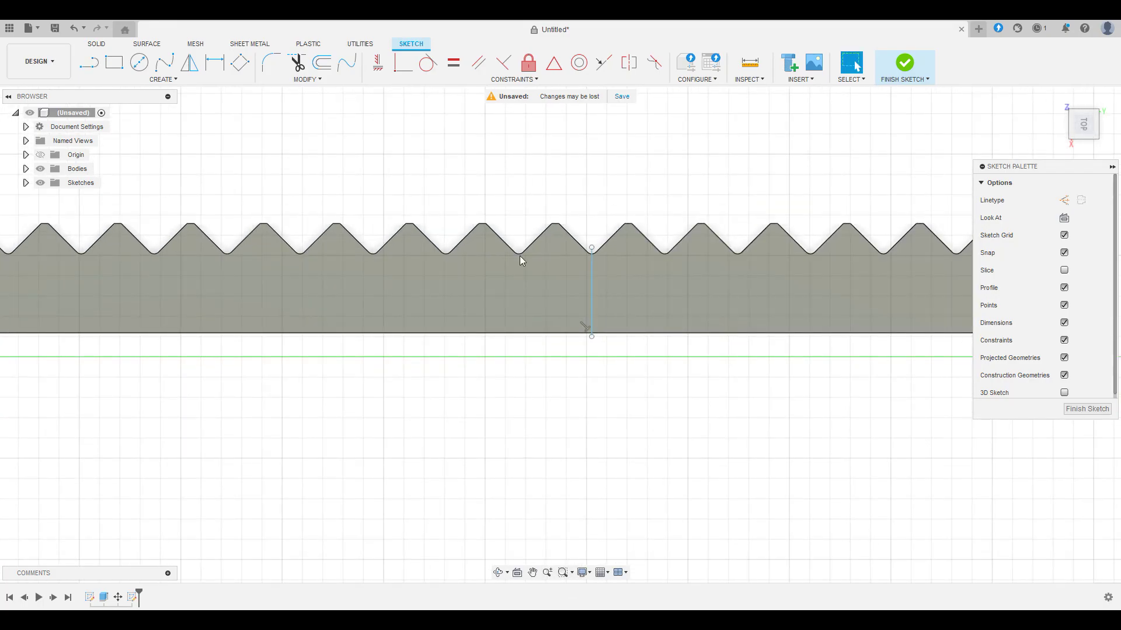
scroll(597, 245, "up", 5)
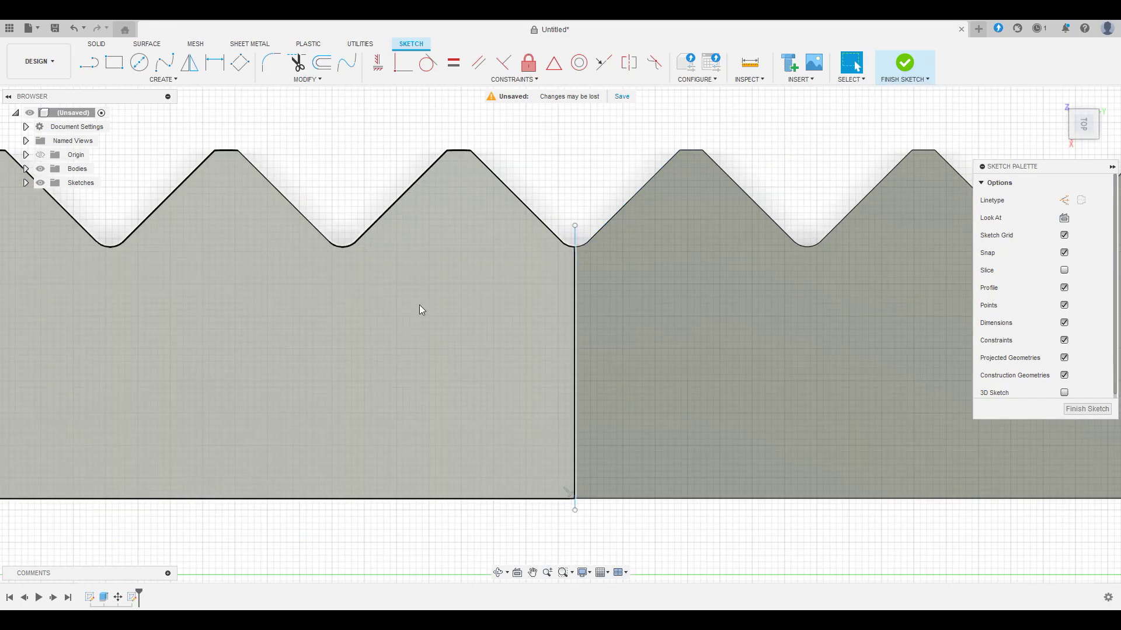
key("Escape")
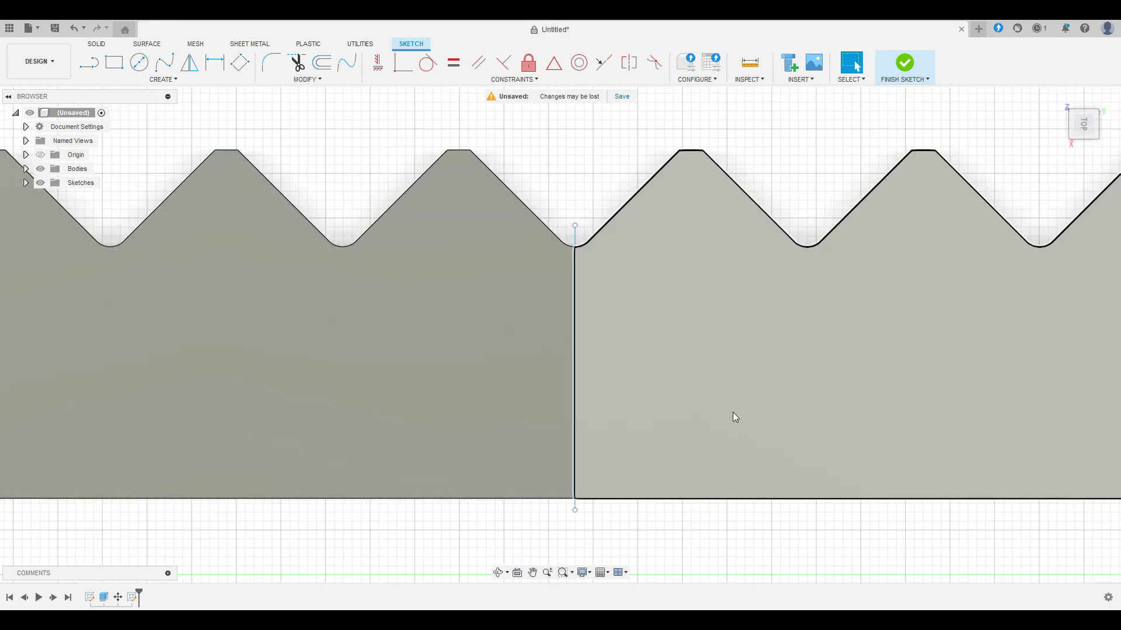
scroll(446, 450, "down", 4)
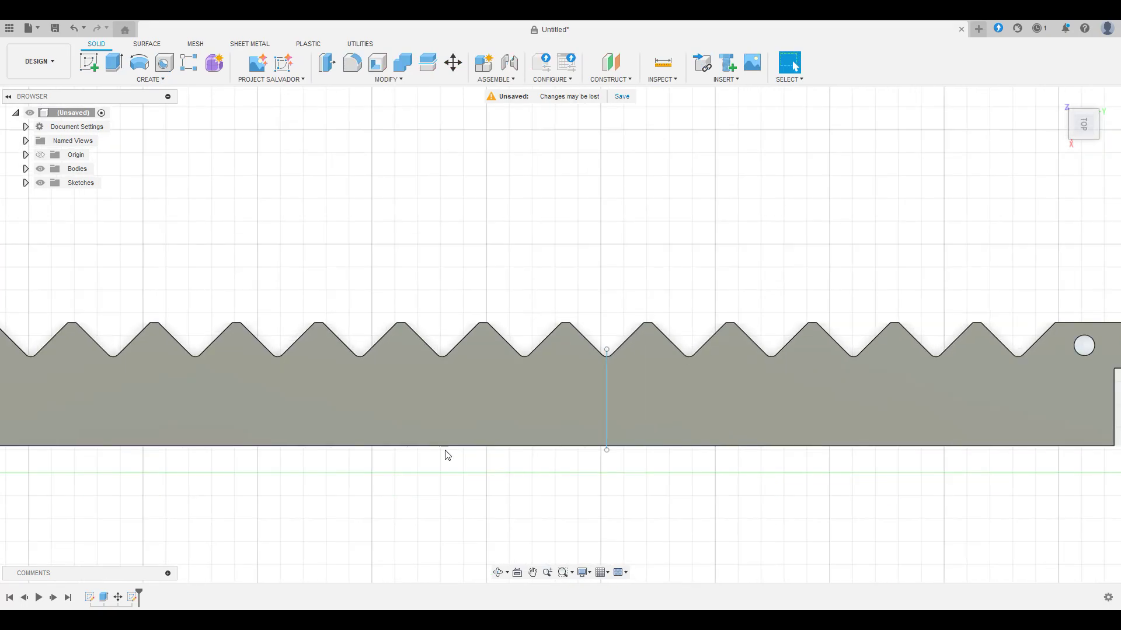
middle_click_drag(446, 451, 620, 396)
scroll(607, 407, "down", 3)
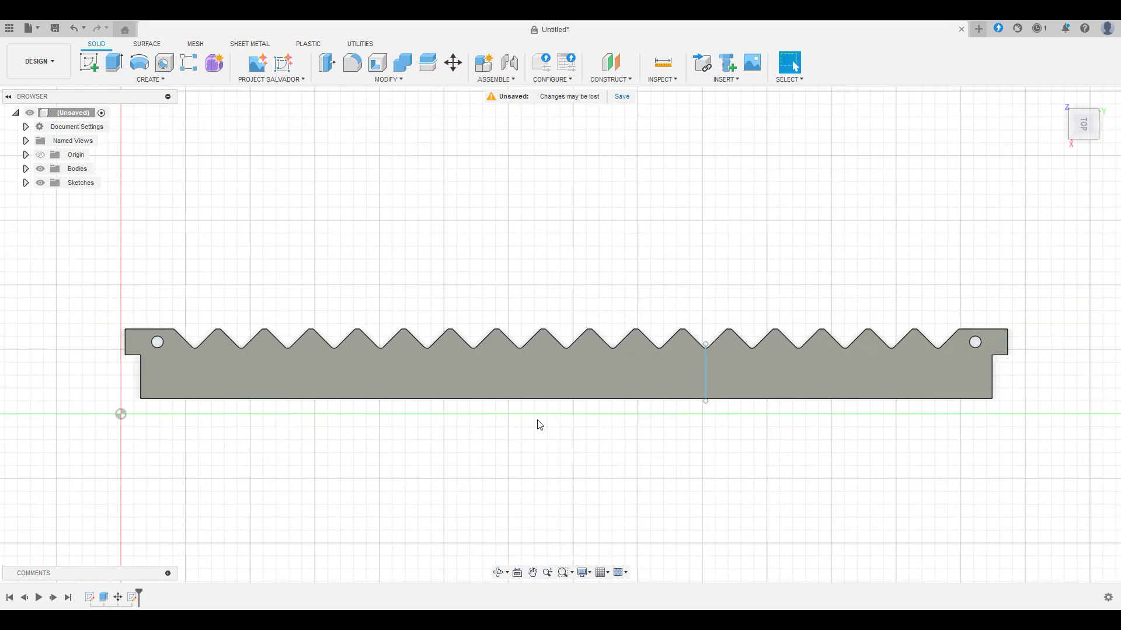
- Measure the split line's distance from the rack's left end, confirming 449.326 mm
key("i")
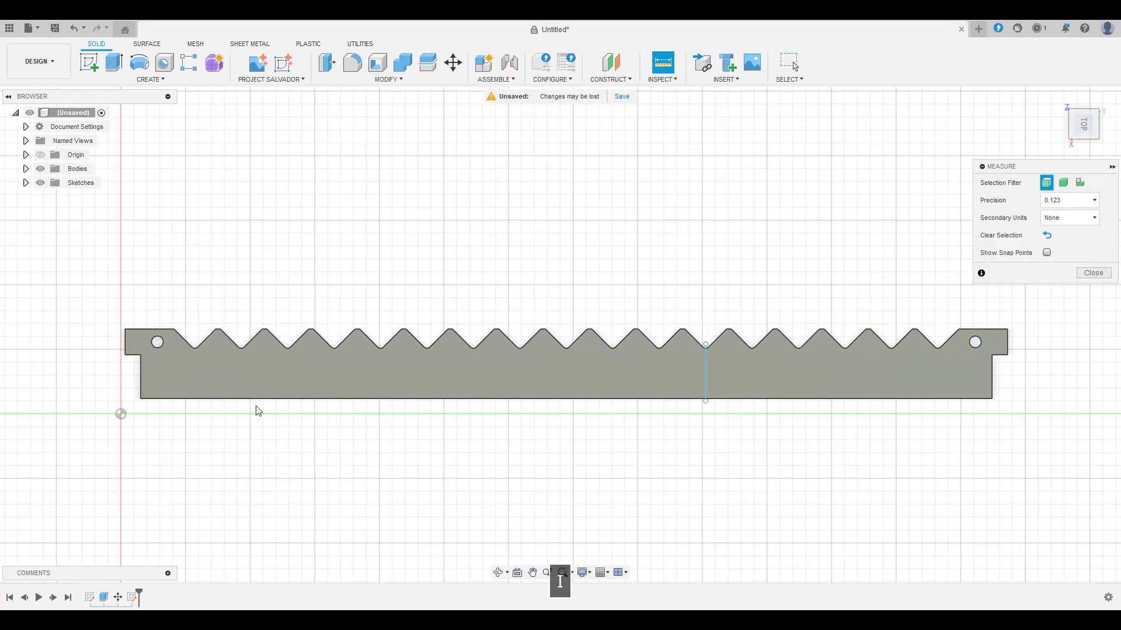
left_click(126, 349)
left_click(705, 360)
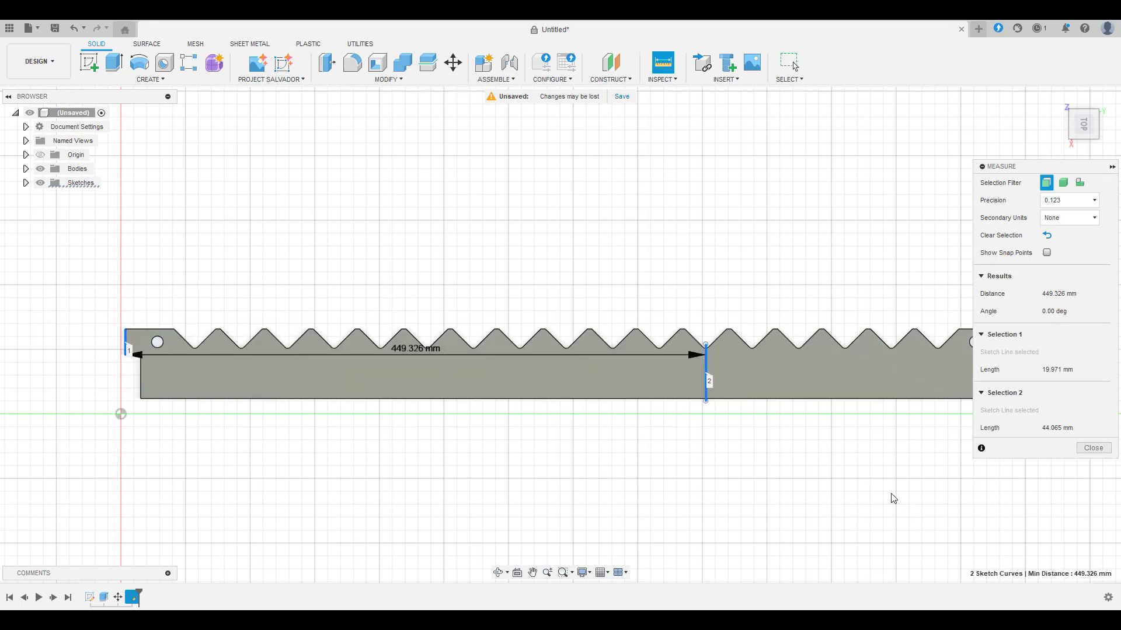
key("Escape")
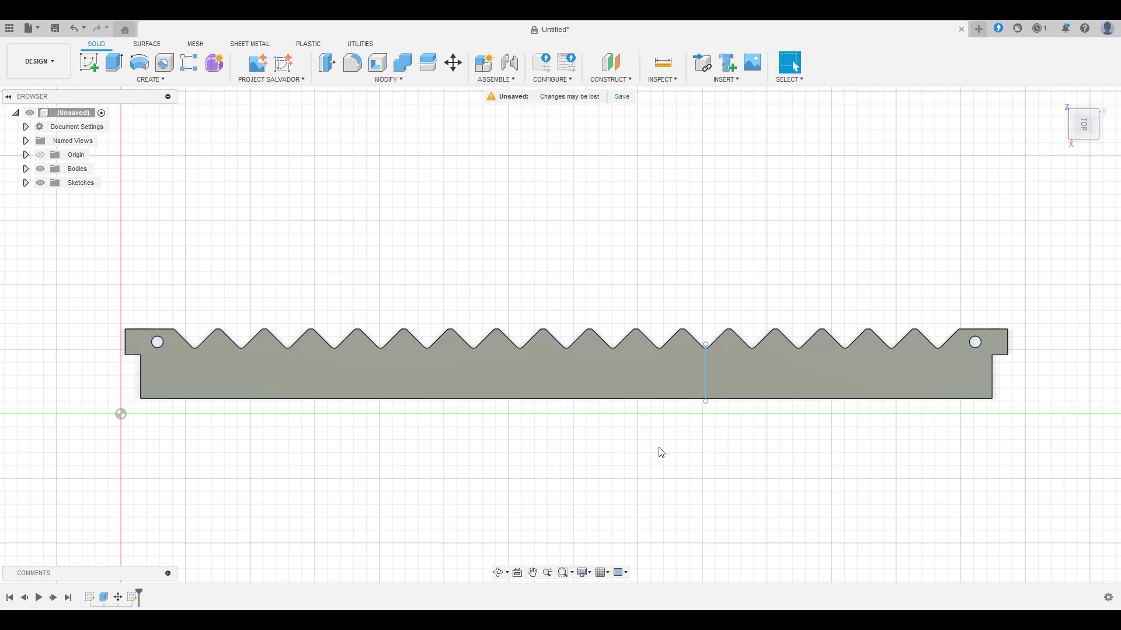
key("Escape")
scroll(716, 389, "up", 6)
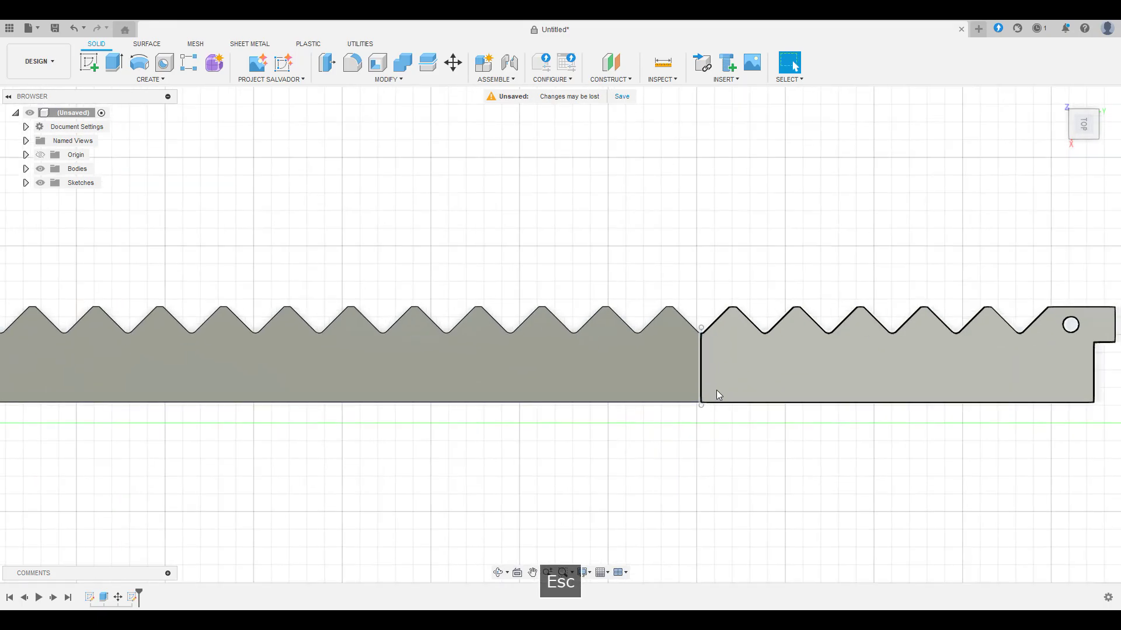
- Extend the split line's lower end point past the rack's bottom edge, re-measuring the overshoot
key("i")
left_click(693, 357)
left_click(687, 337)
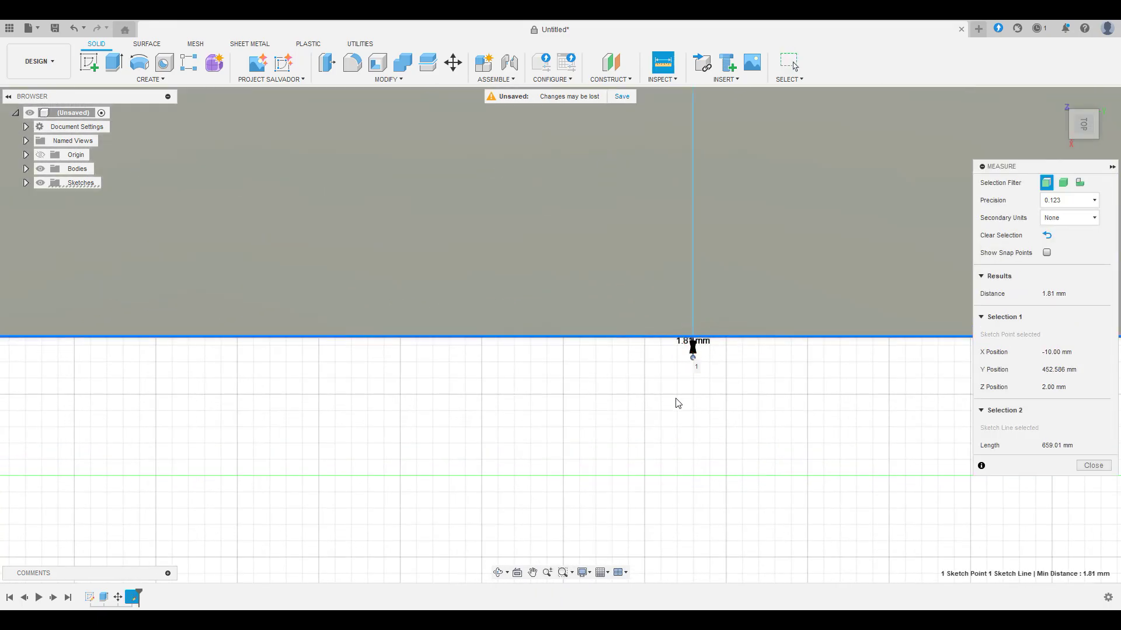
key("Escape")
key("i")
left_click(692, 382)
left_click(696, 337)
key("Escape")
left_click_drag(693, 382, 693, 406)
key("i")
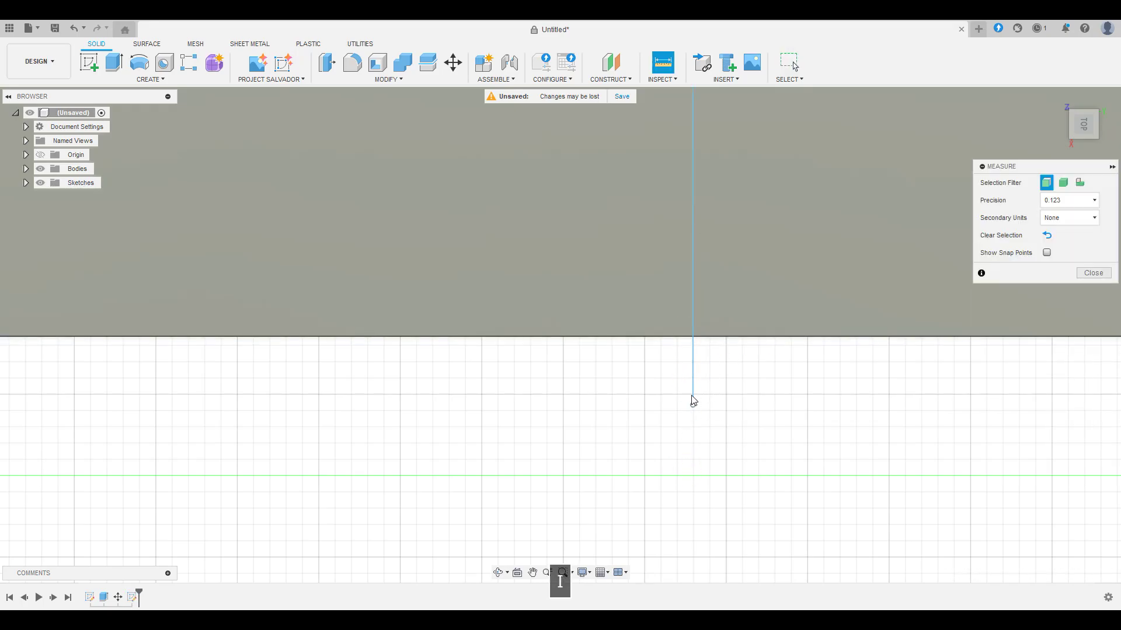
left_click(694, 337)
left_click(692, 405)
key("Escape")
left_click(694, 405)
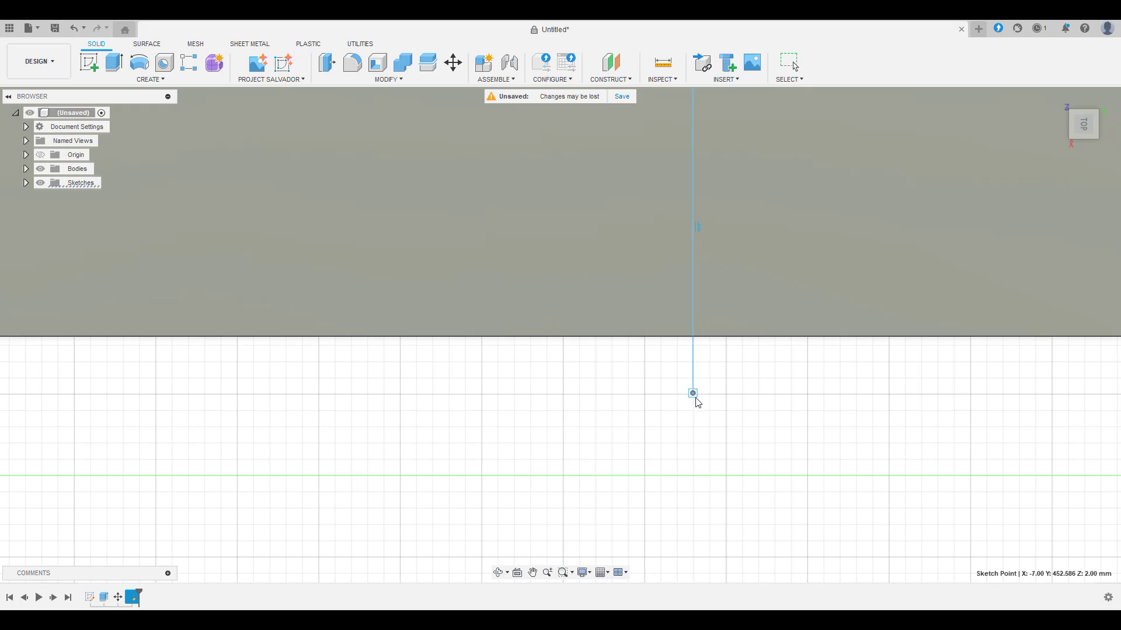
left_click(718, 405)
- Pull the split line's upper end point above the tooth valley and measure it
scroll(717, 406, "down", 5)
middle_click_drag(711, 208, 666, 341)
scroll(666, 342, "up", 6)
key("i")
left_click(666, 383)
left_click(666, 332)
key("Escape")
key("i")
left_click(666, 384)
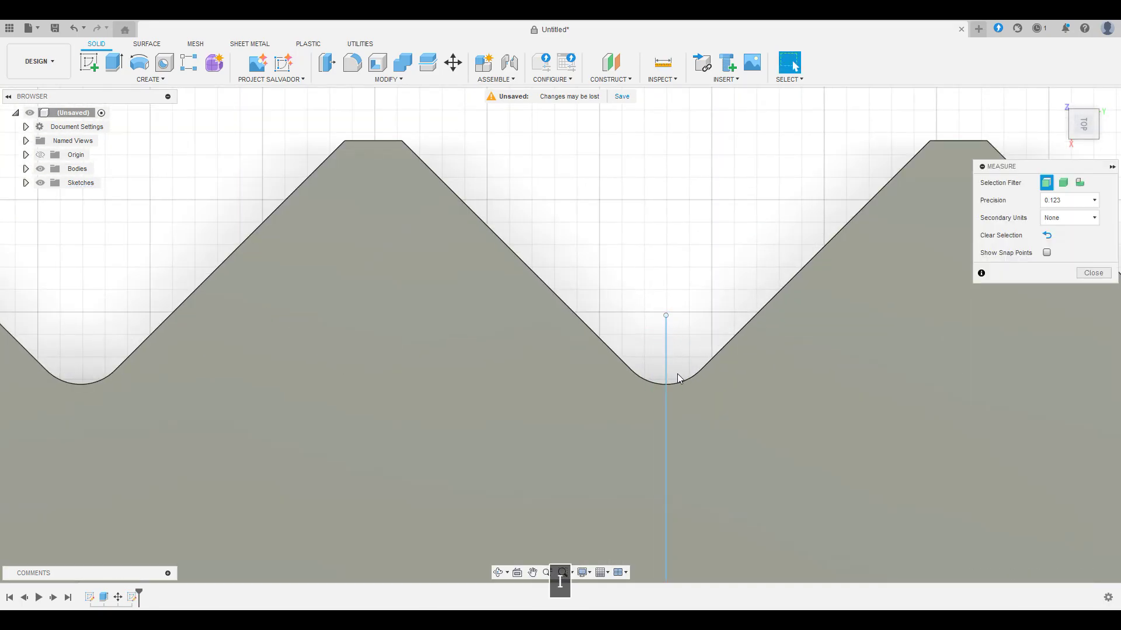
left_click(666, 316)
key("Escape")
left_click_drag(666, 315, 666, 299)
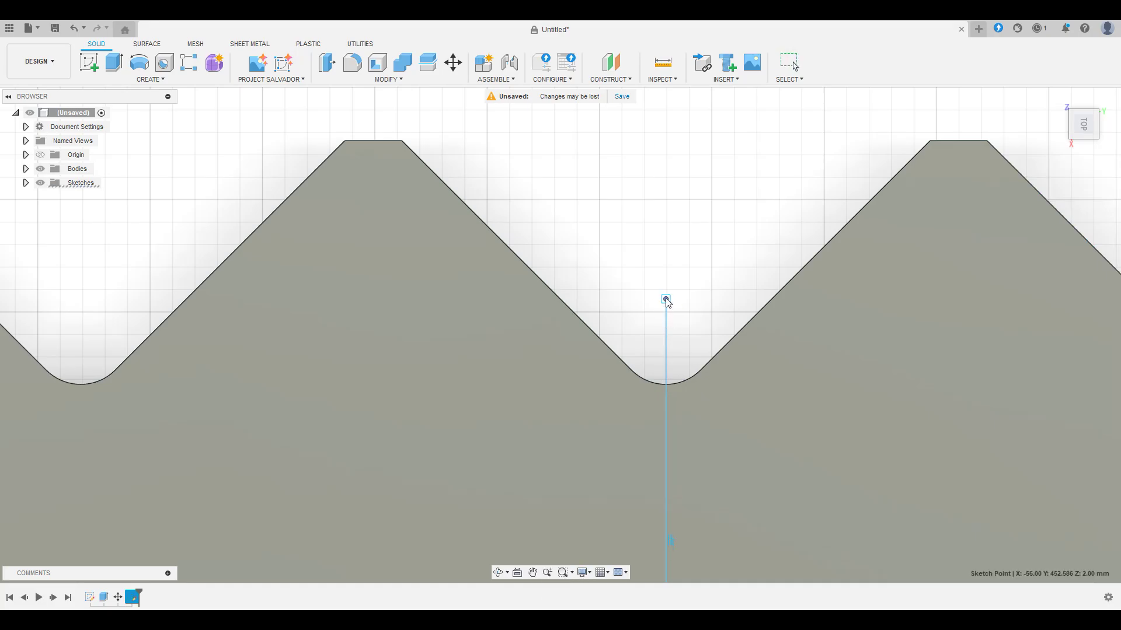
key("i")
left_click(666, 299)
key("Escape")
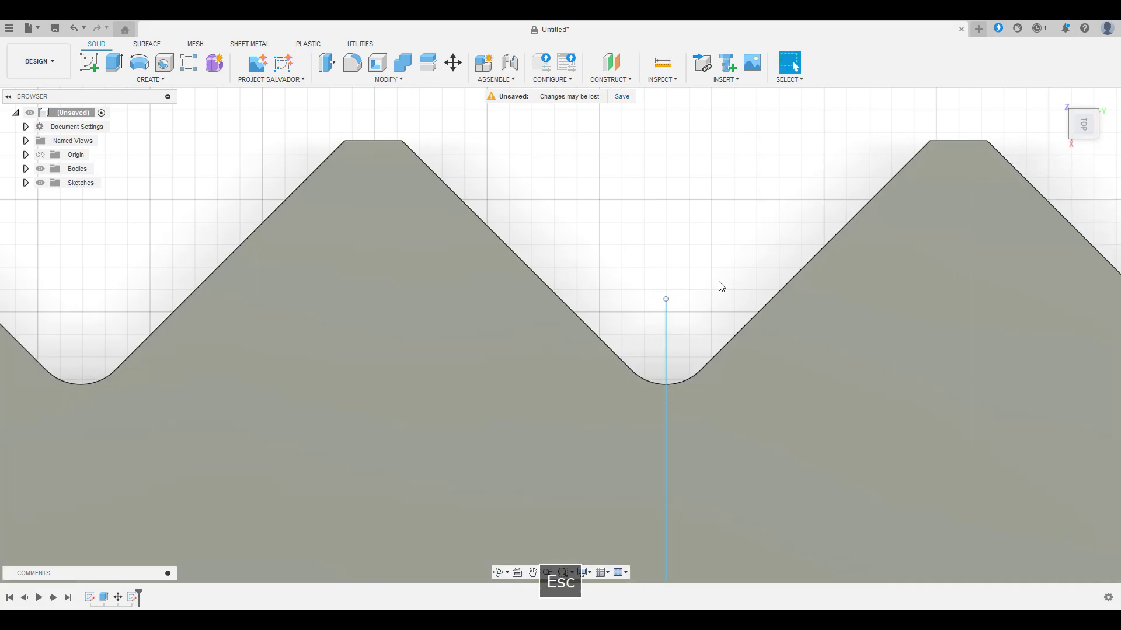
scroll(766, 289, "down", 5)
left_click(89, 62)
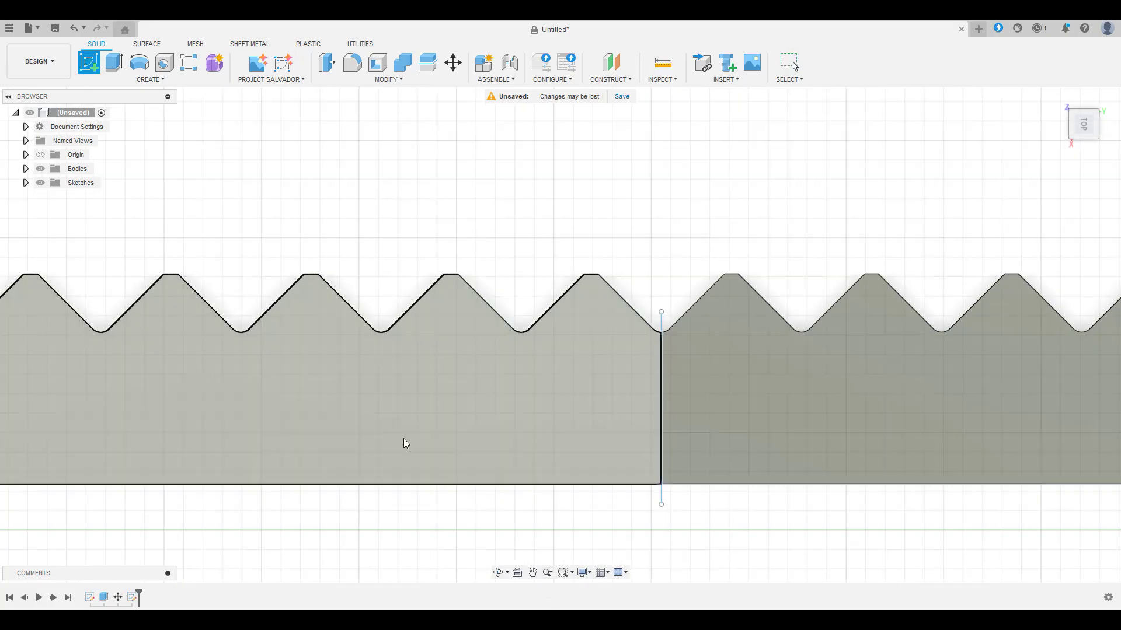
- Start a sketch on the rack's face and rotate the view so the teeth point up
key("Escape")
mouse_move(755, 436)
middle_mouse_down("shift")
mouse_move(720, 345)
mouse_move(675, 487)
mouse_move(792, 459)
mouse_move(731, 295)
middle_mouse_up("shift")
left_click(706, 282)
middle_click_drag(524, 228, 509, 543)
scroll(640, 257, "down", 5)
left_click(1101, 96)
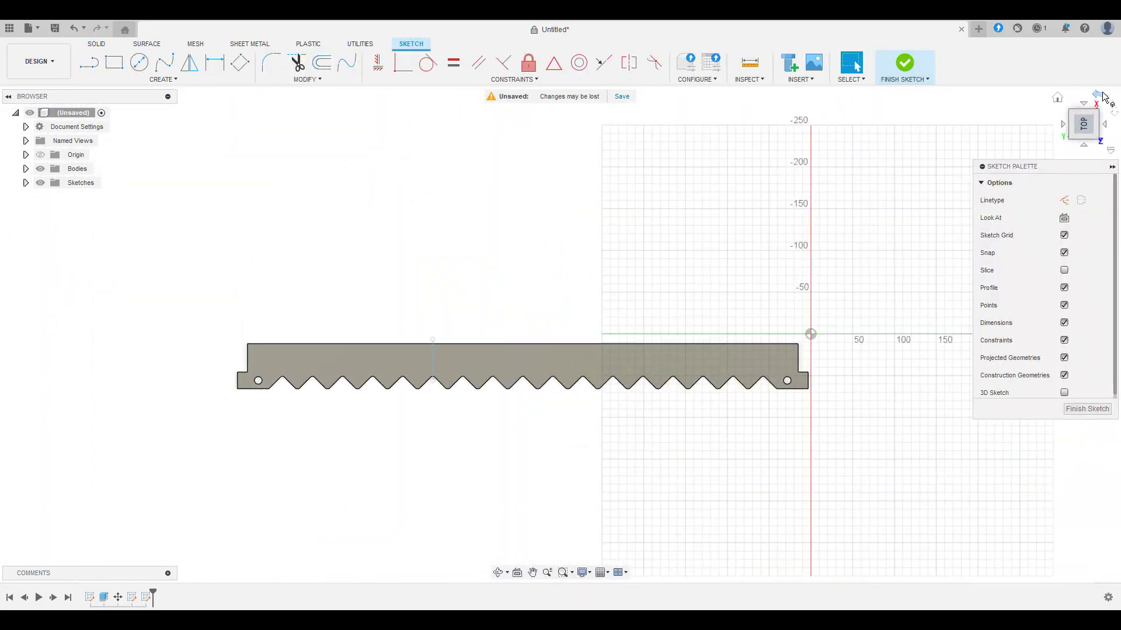
left_click(1101, 96)
left_click(1100, 96)
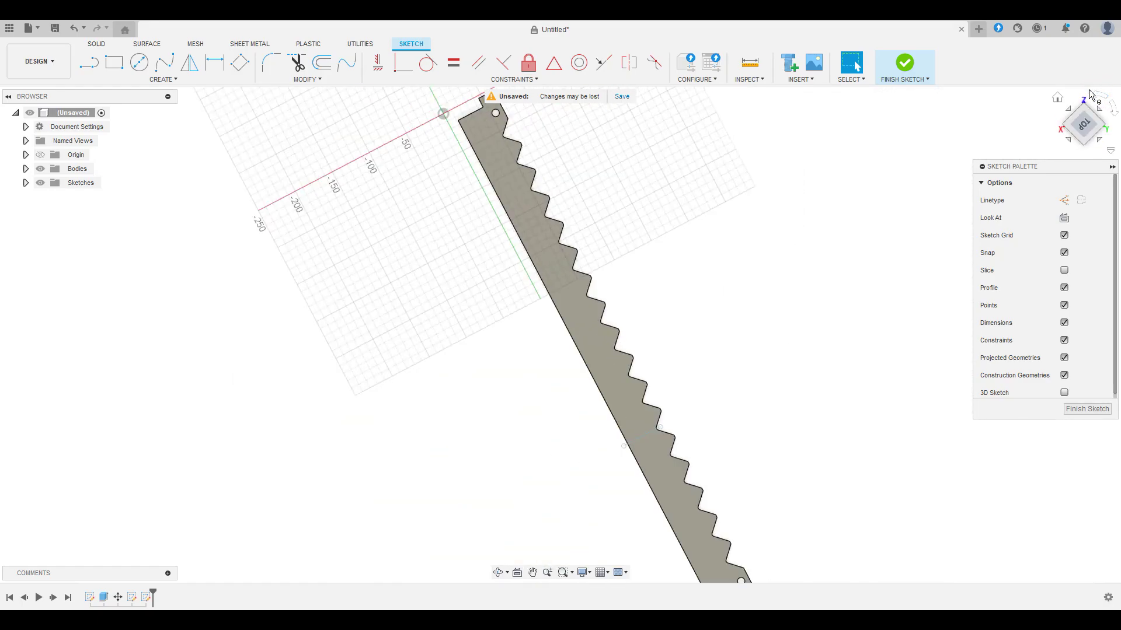
scroll(798, 261, "up", 10)
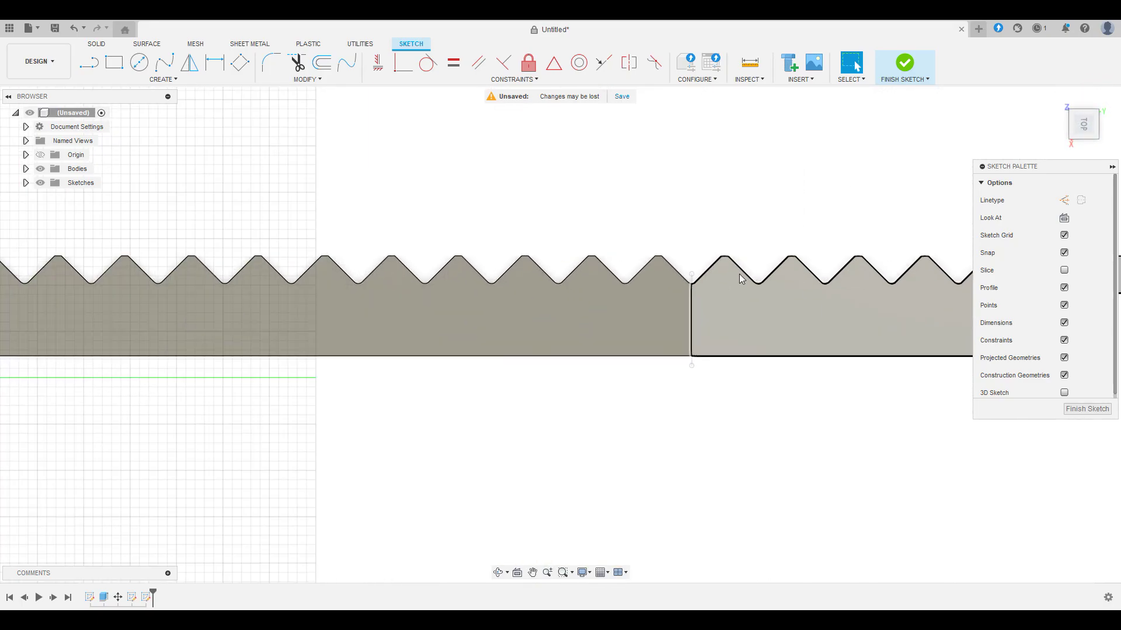
- Draw a horizontal line from a tooth tip to just above the vertical split line, then check it
left_click(87, 62)
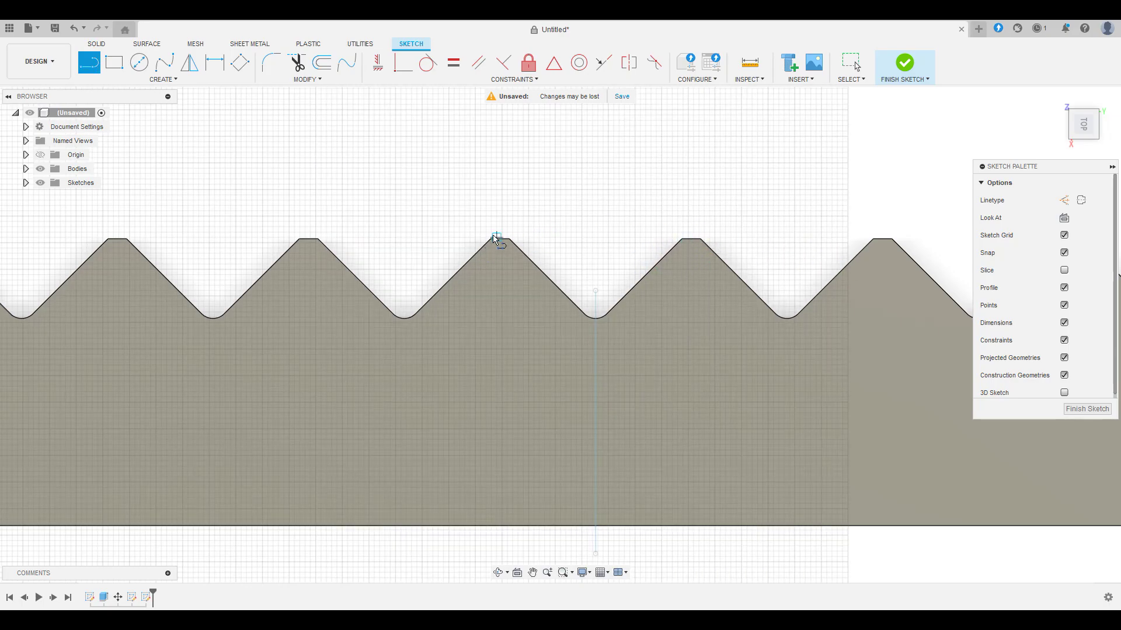
left_click(698, 236)
scroll(598, 239, "up", 3)
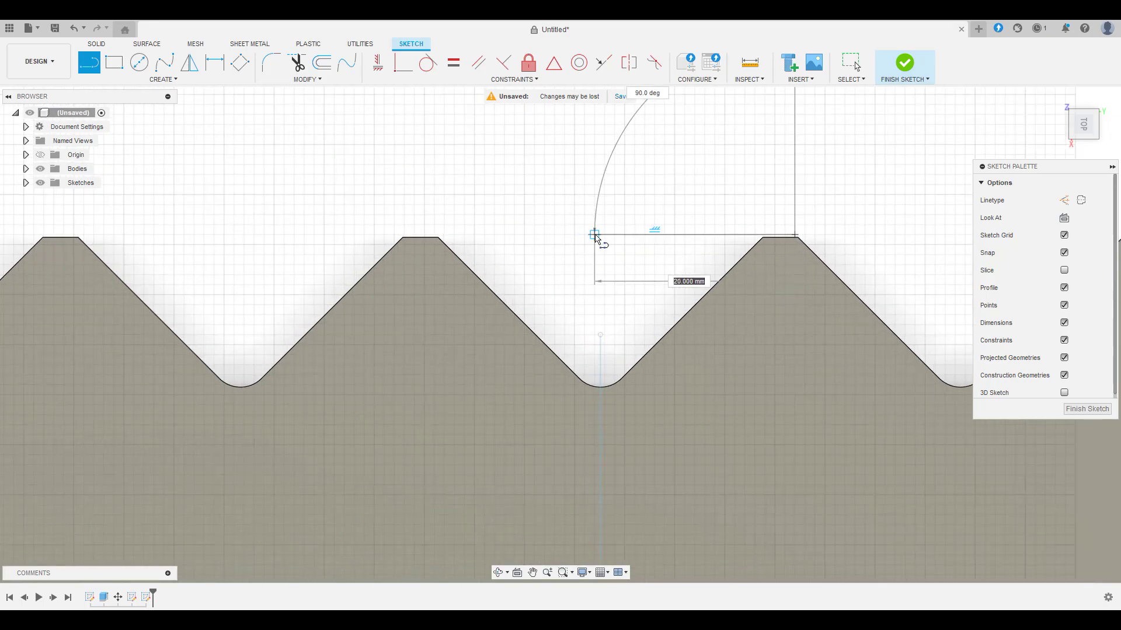
scroll(610, 234, "up", 3)
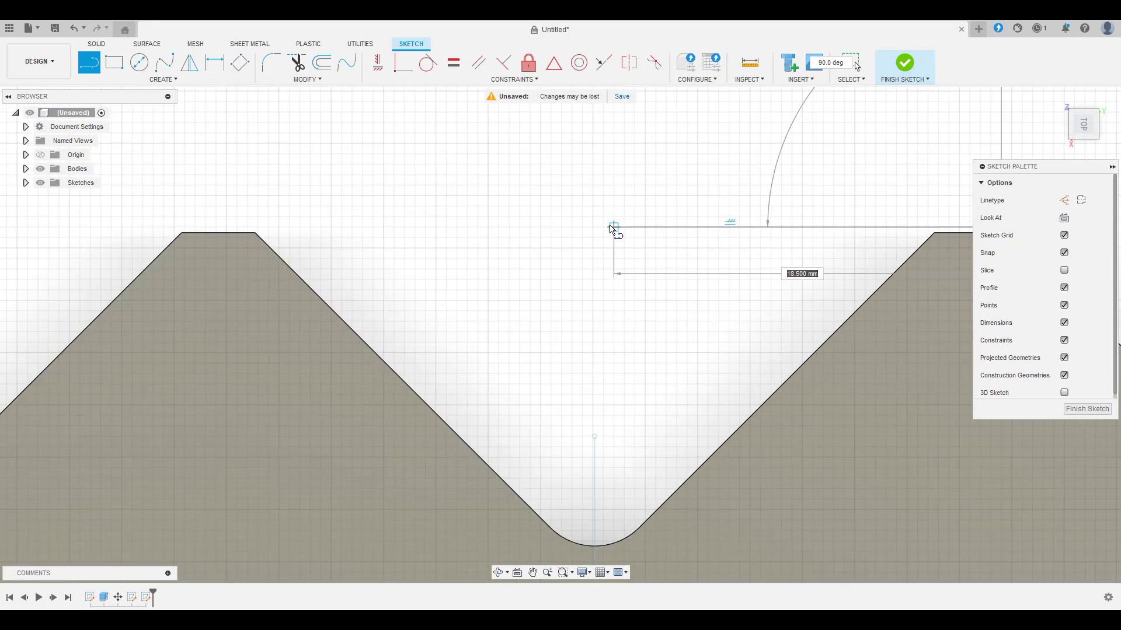
left_click(593, 227)
key("Escape")
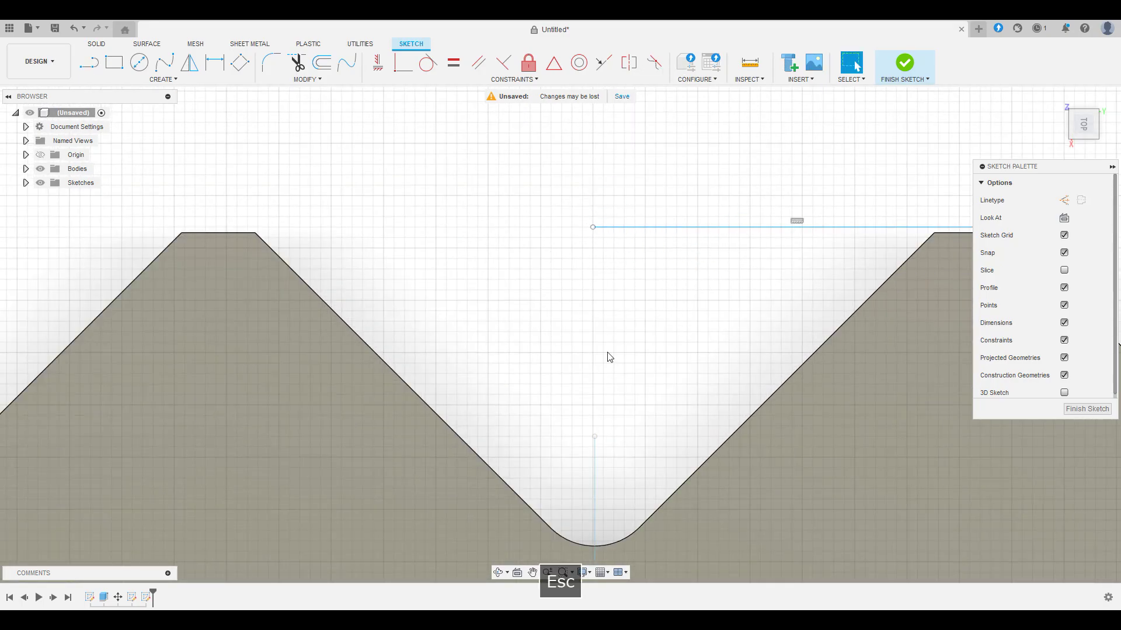
scroll(610, 356, "up", 1)
left_click(588, 183)
scroll(594, 184, "up", 3)
middle_click_drag(616, 350, 631, 258)
scroll(630, 258, "down", 2)
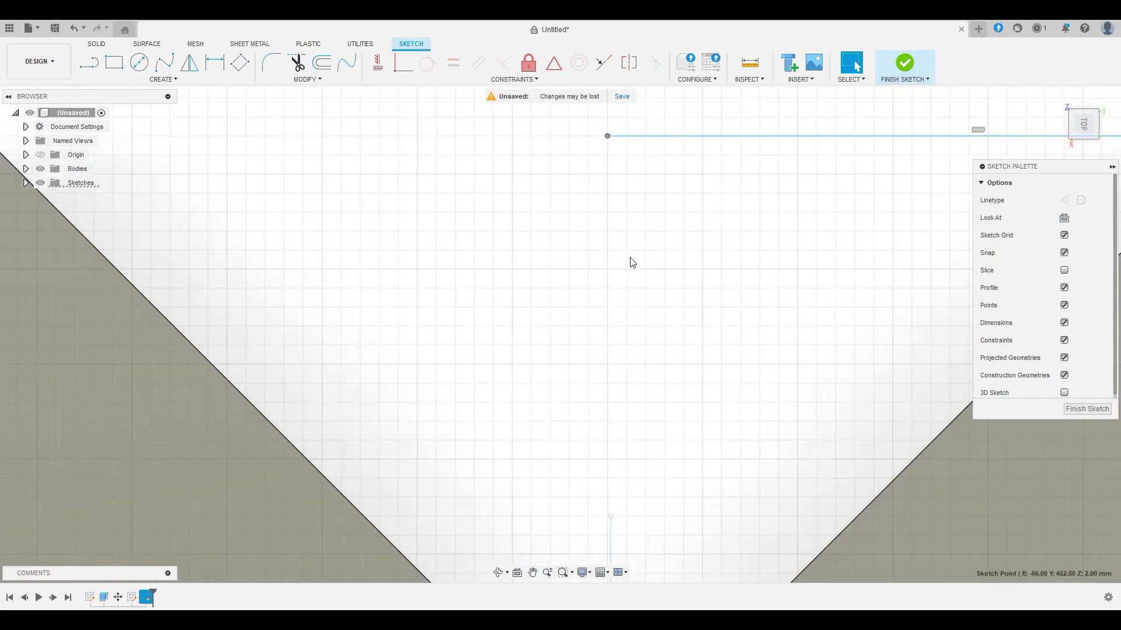
scroll(614, 140, "down", 3)
left_click(511, 220)
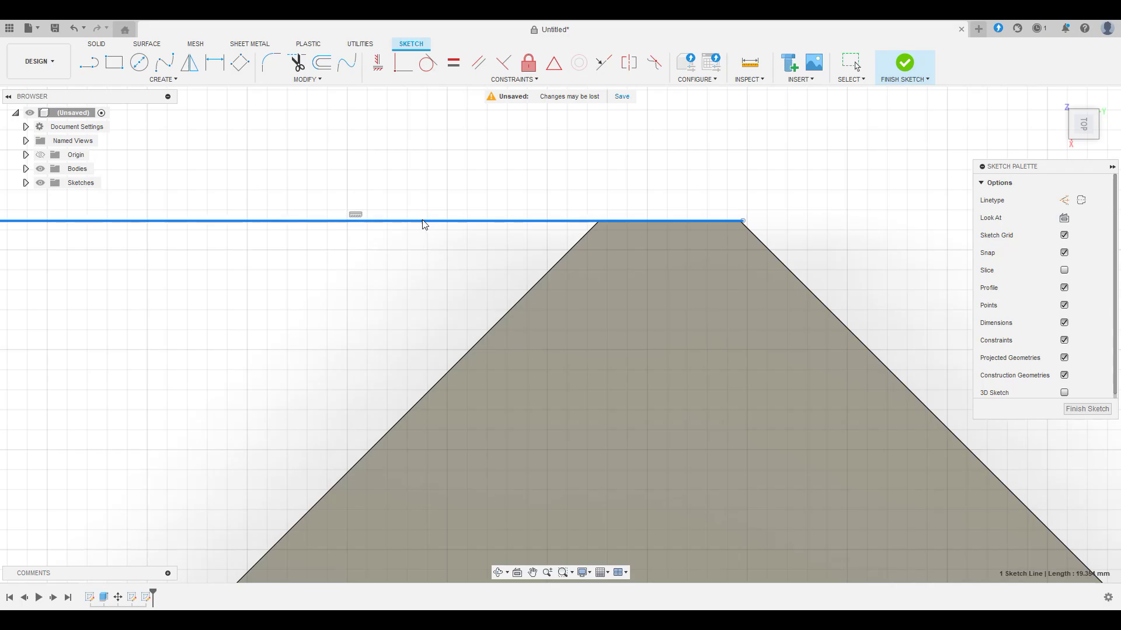
- Finish the sketch and zoom out to see the whole rack
left_click(1086, 409)
scroll(271, 350, "down", 5)
scroll(428, 215, "up", 4)
left_click(390, 208)
key("Escape")
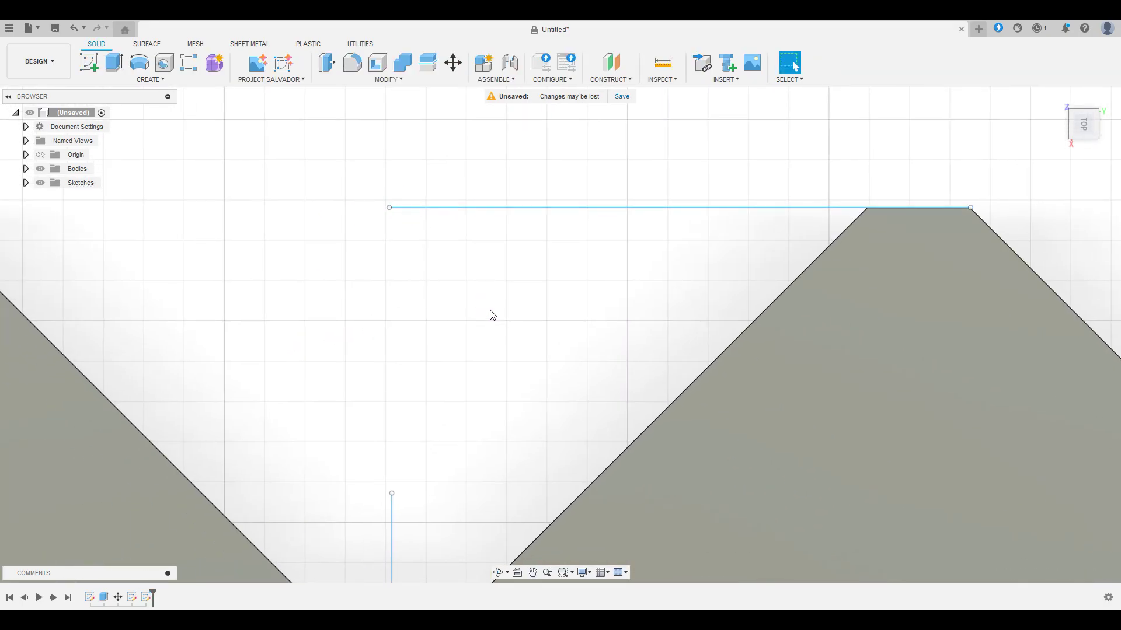
scroll(491, 315, "down", 2)
scroll(411, 331, "down", 4)
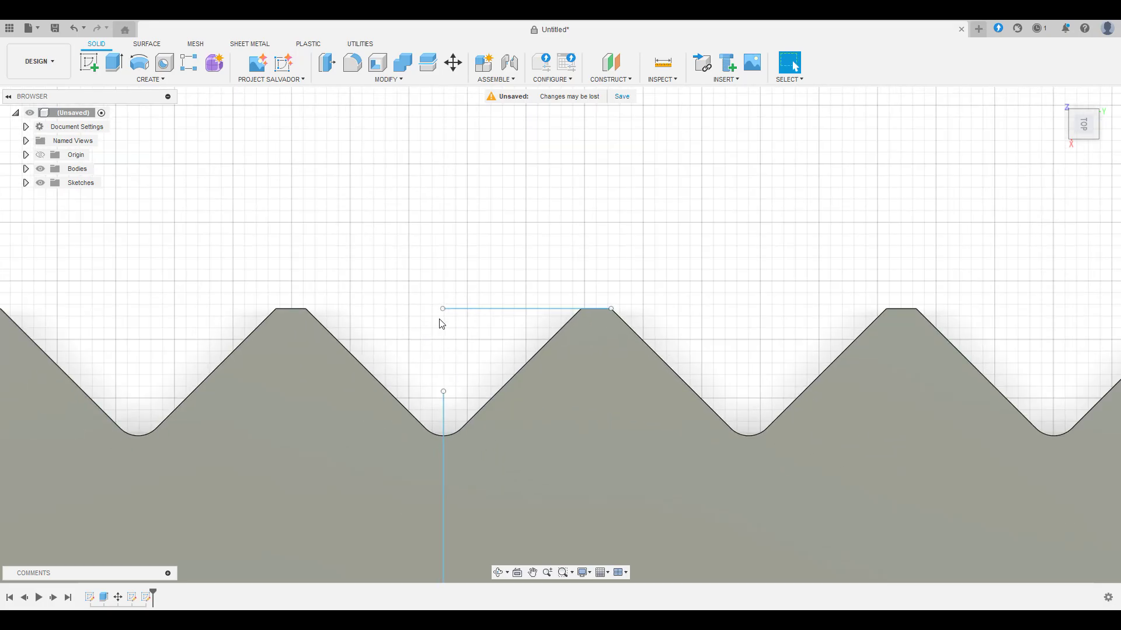
scroll(425, 430, "down", 6)
mouse_move(422, 437)
middle_mouse_down()
mouse_move(703, 432)
mouse_move(794, 396)
middle_mouse_up()
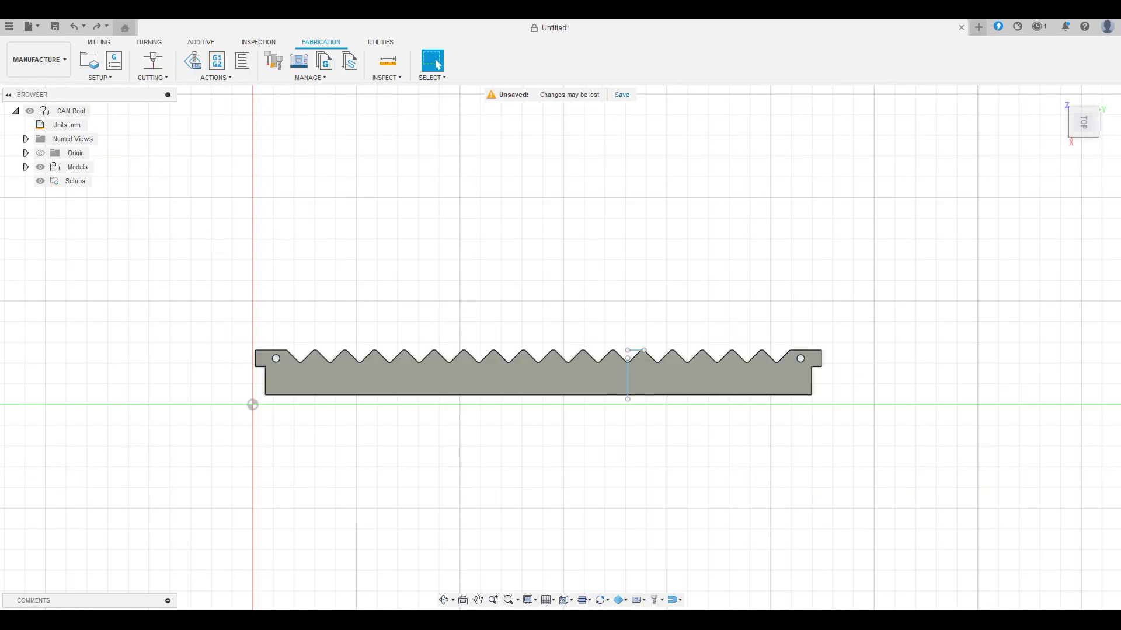
- Create Setup6 with its origin at the rack's top-left corner point and the rack body as model
left_click(96, 65)
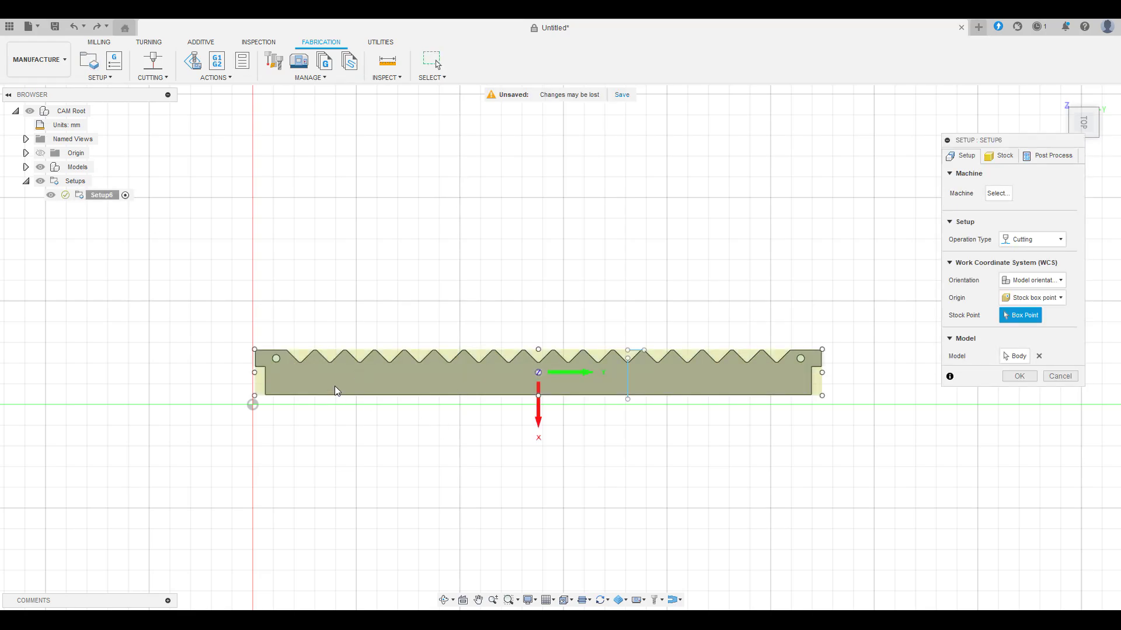
scroll(334, 389, "up", 2)
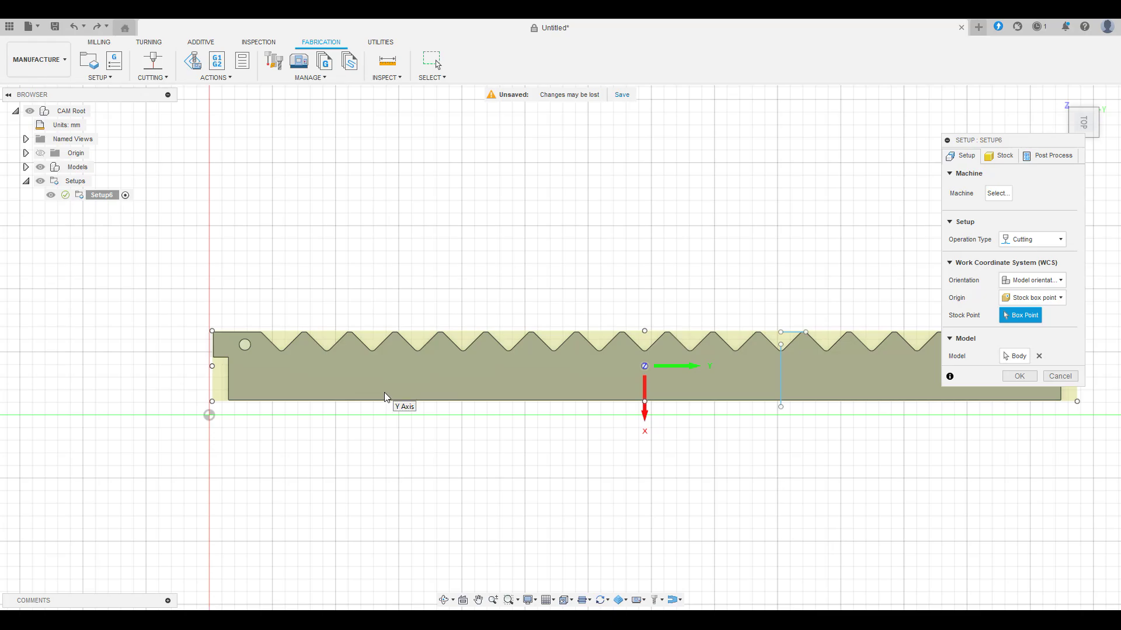
left_click(1030, 298)
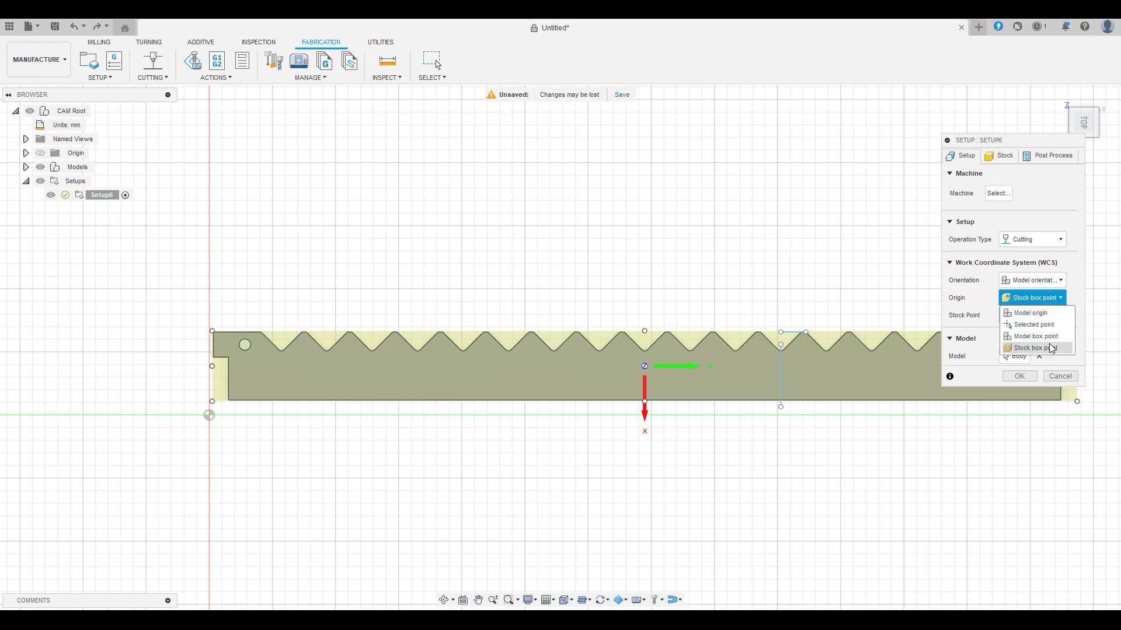
left_click(1042, 326)
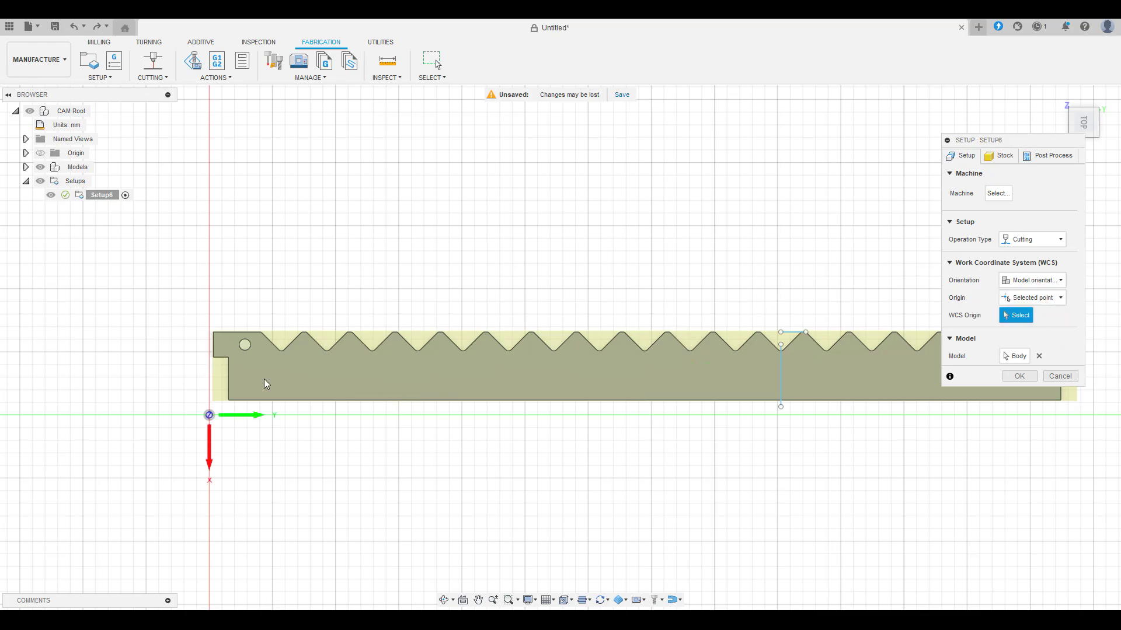
left_click(214, 334)
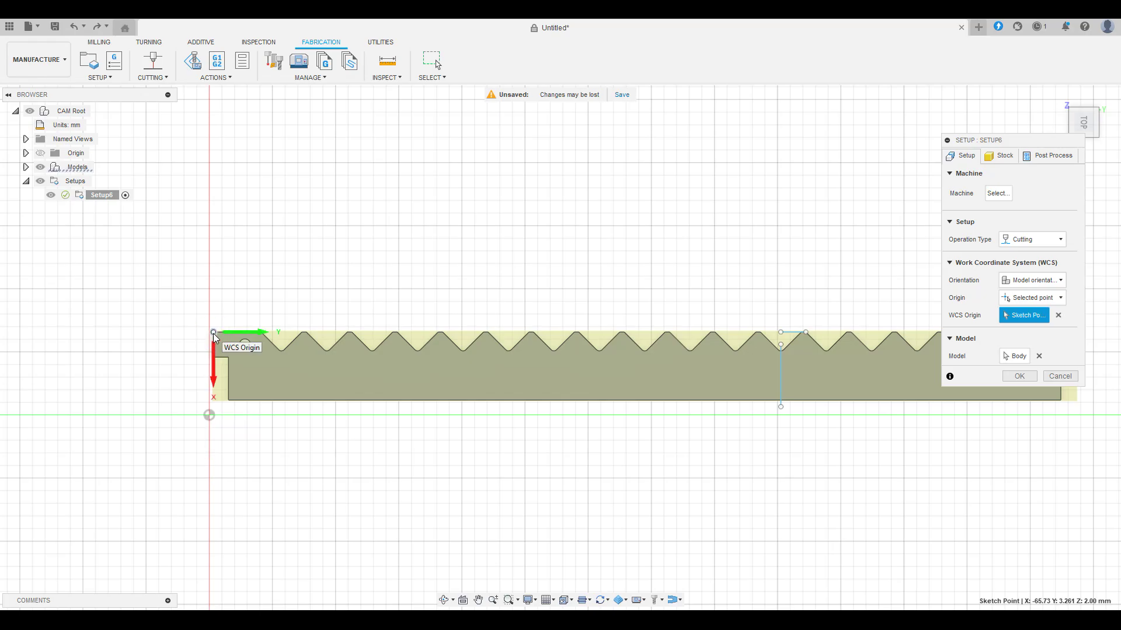
left_click(1016, 356)
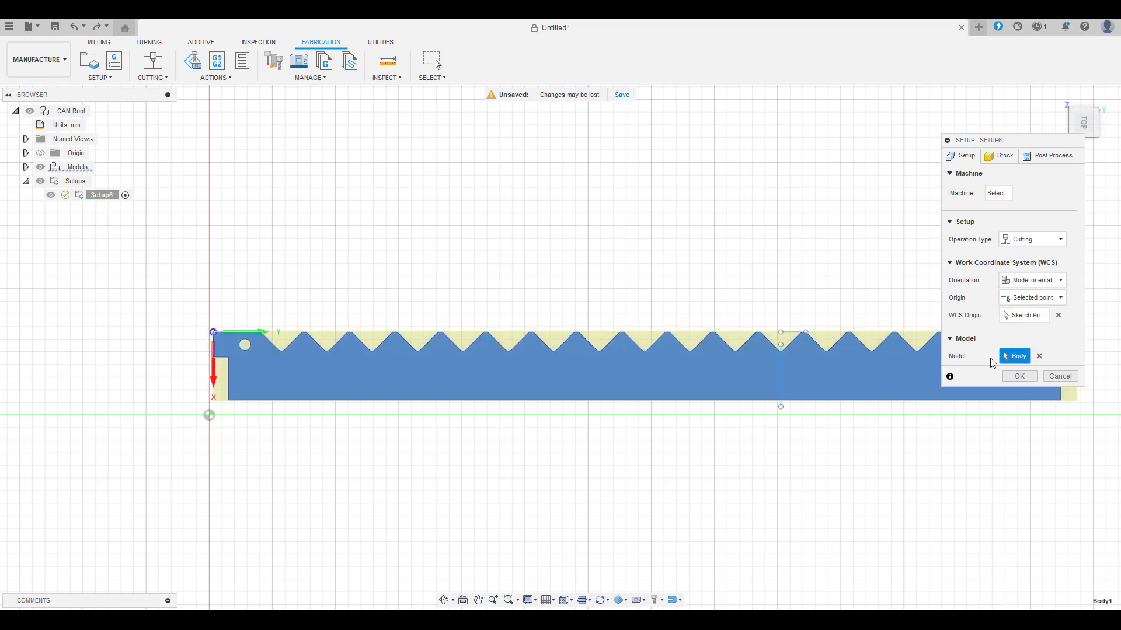
left_click(475, 382)
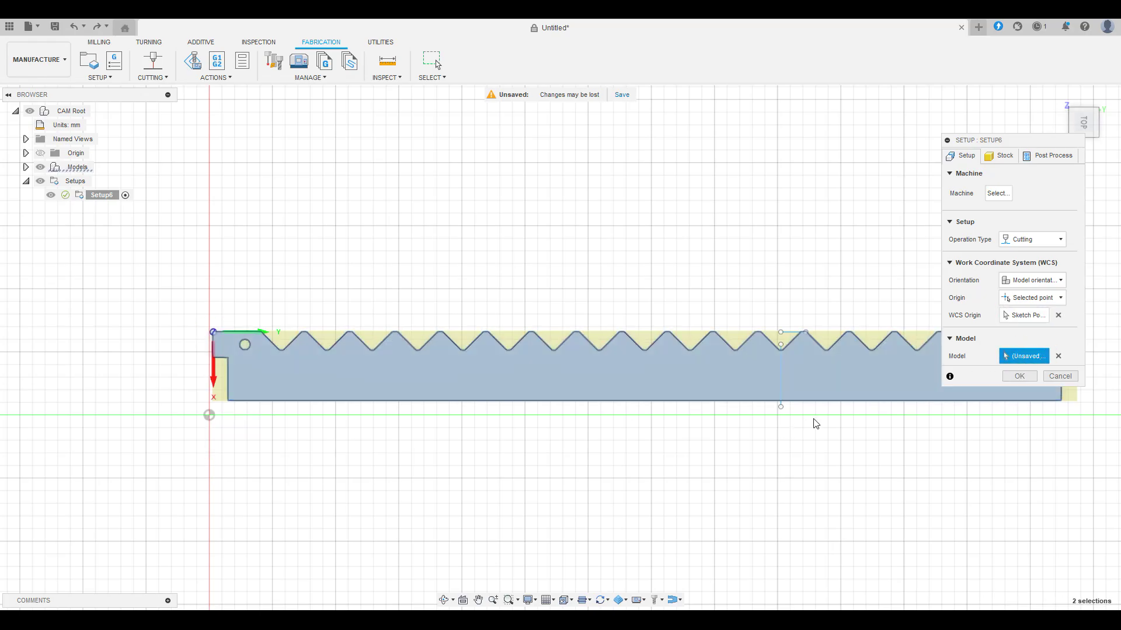
left_click(1020, 377)
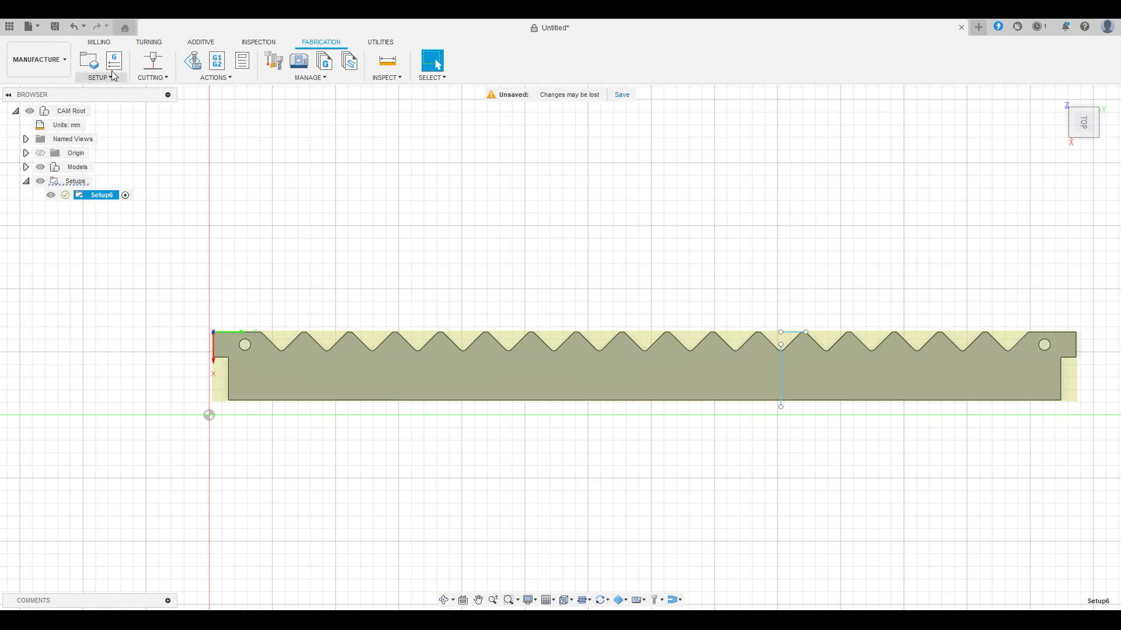
- Create Setup7 with its origin at the split line's top point and the rack body as model
left_click(89, 60)
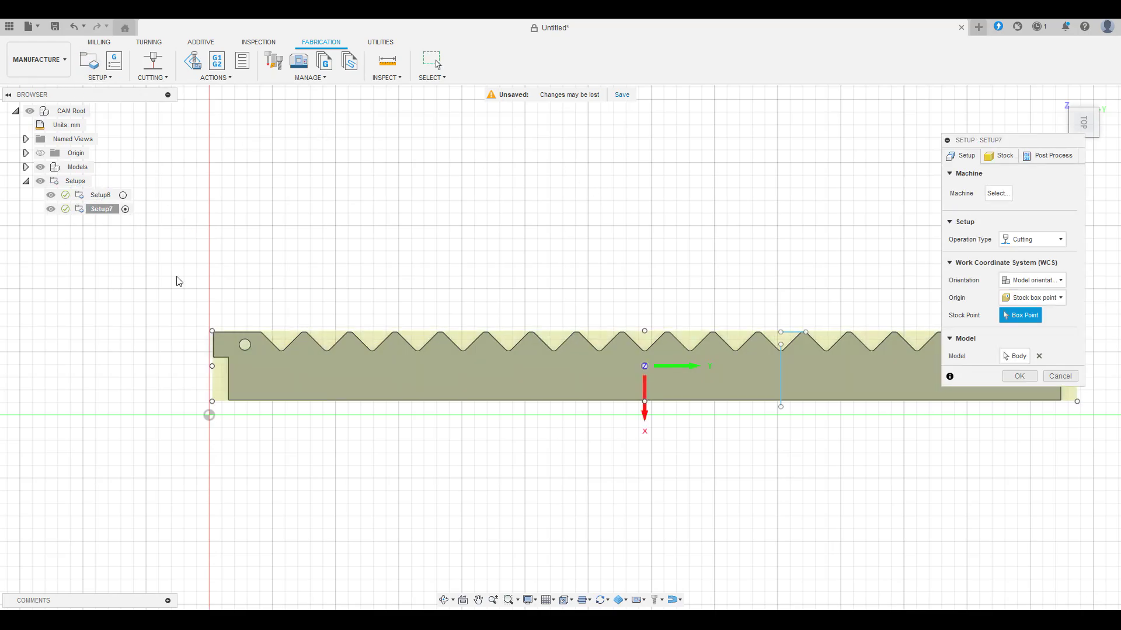
scroll(796, 344, "up", 3)
left_click(1032, 298)
left_click(1045, 329)
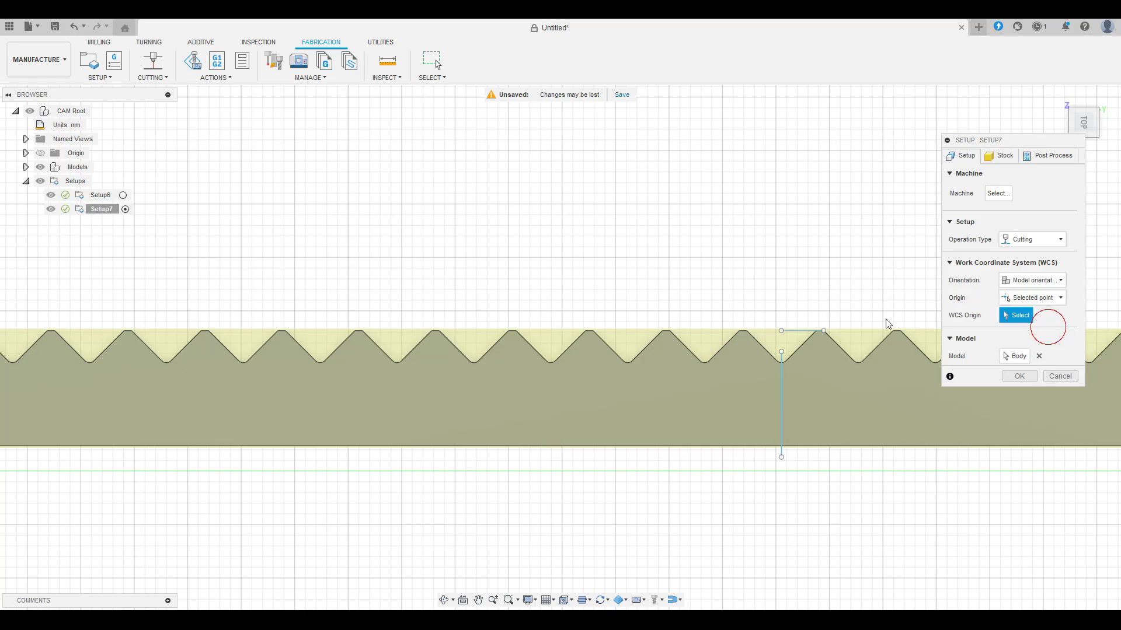
left_click(781, 332)
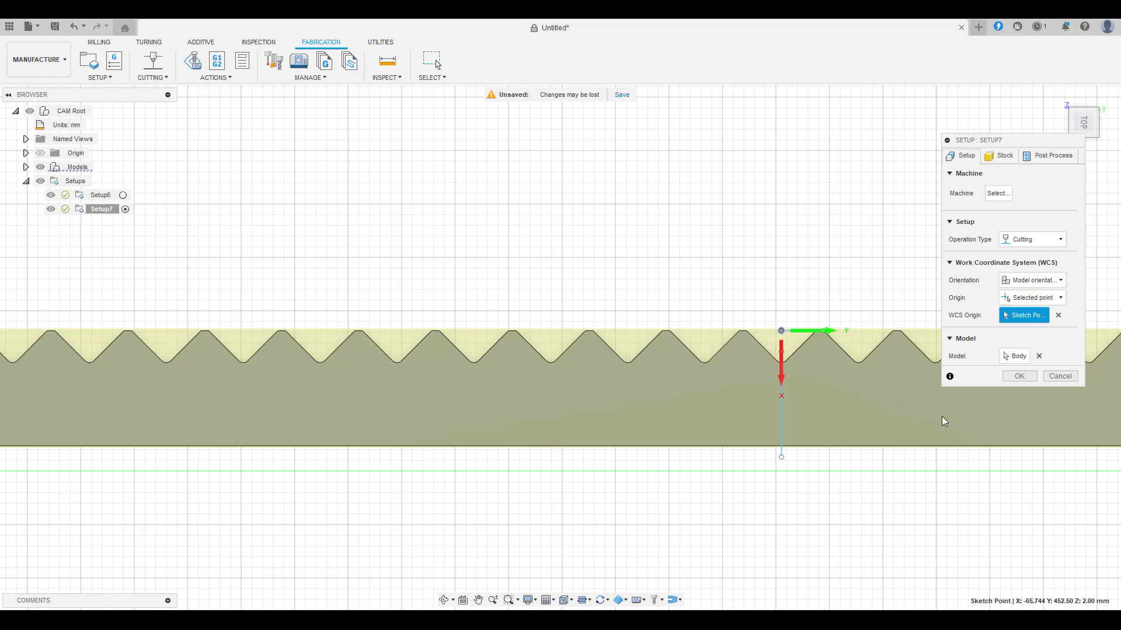
left_click(1016, 357)
left_click(855, 410)
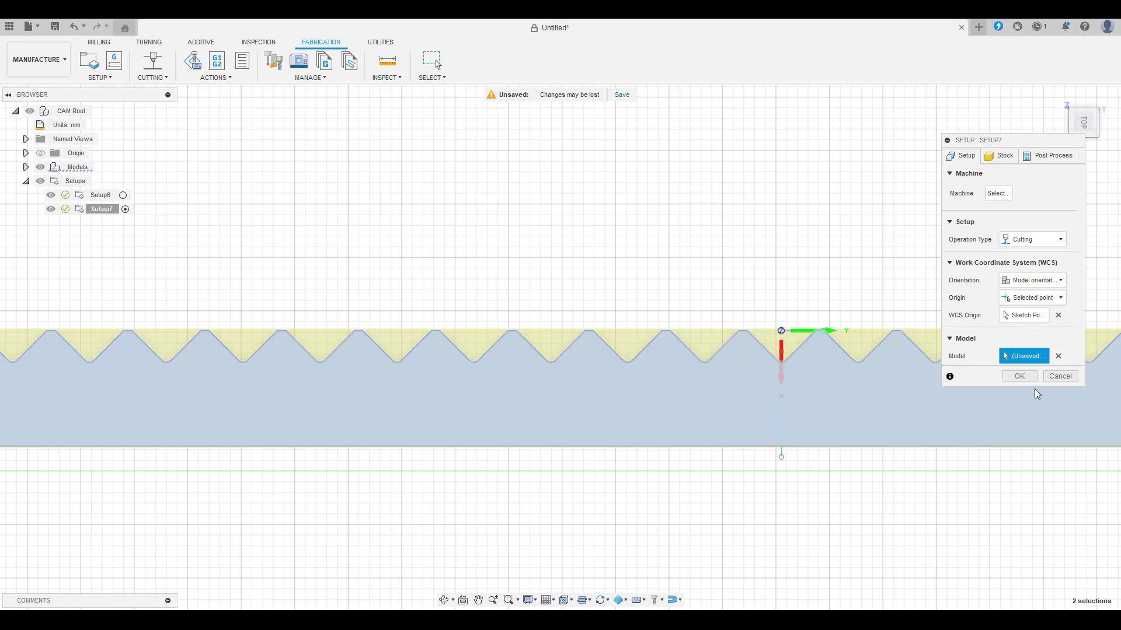
left_click(1019, 378)
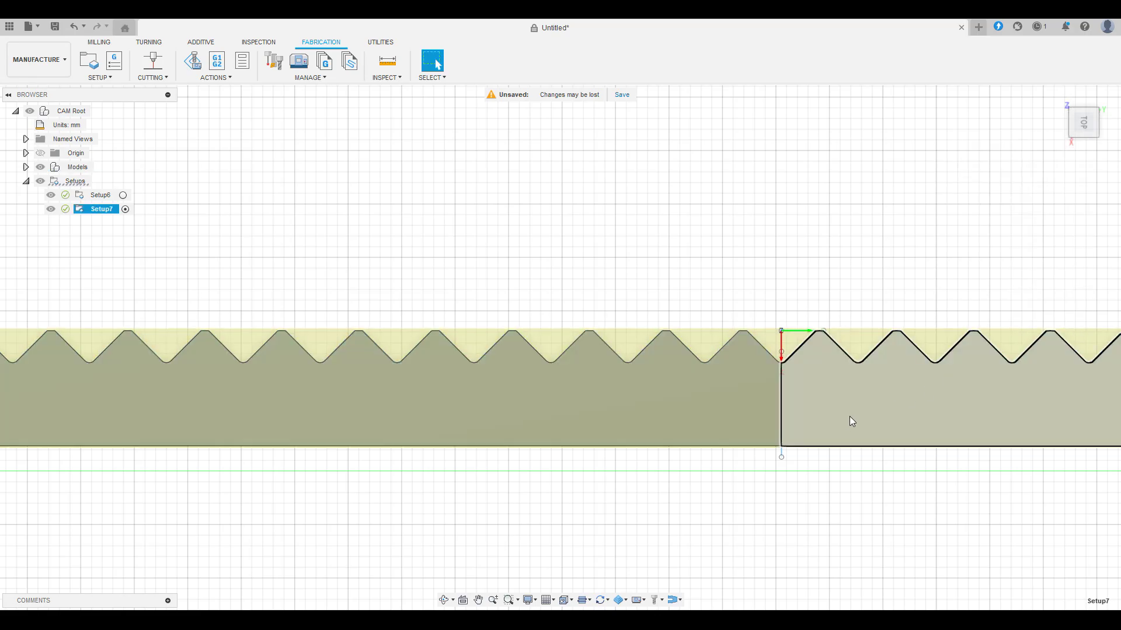
- Make Setup6 the active setup
scroll(779, 436, "down", 3)
scroll(789, 516, "down", 1)
middle_click_drag(780, 509, 738, 441)
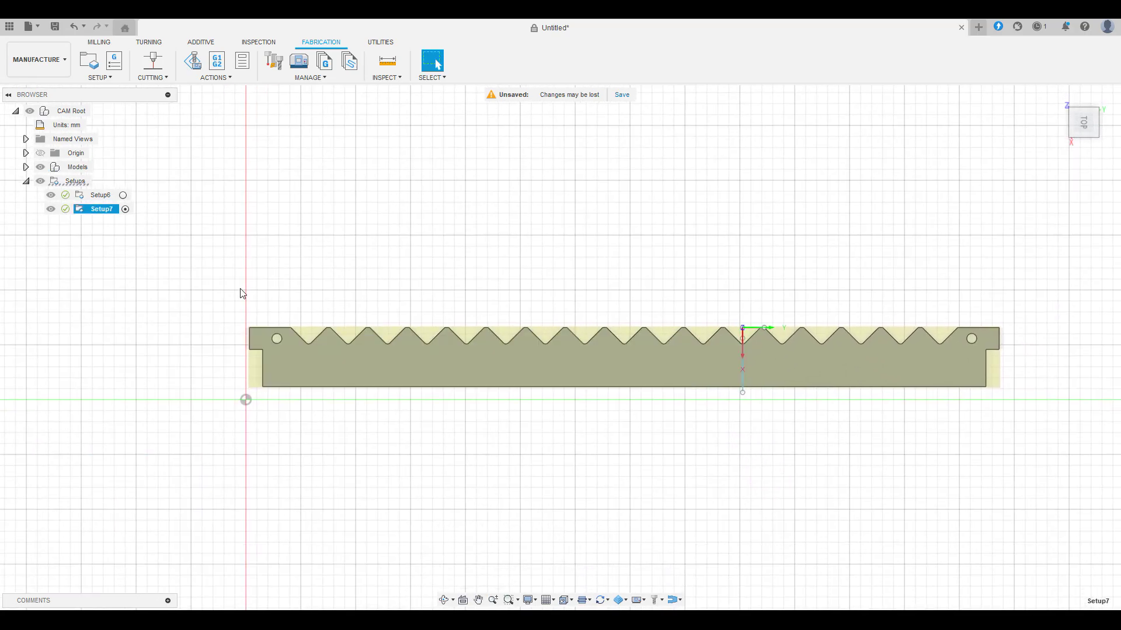
left_click(95, 195)
scroll(357, 344, "up", 1)
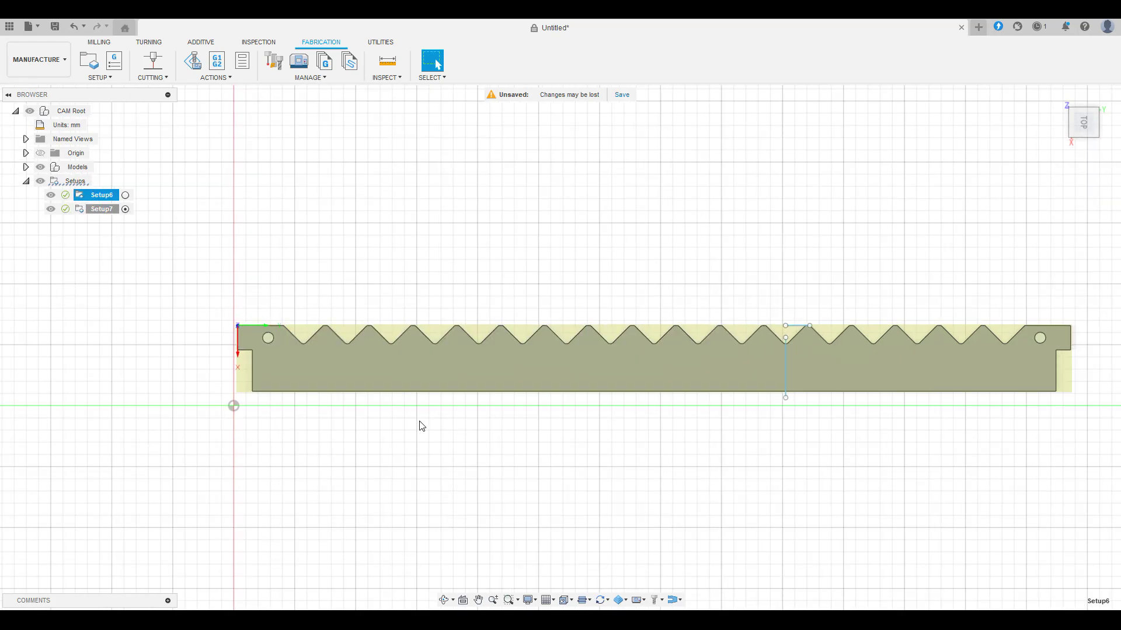
left_click(125, 195)
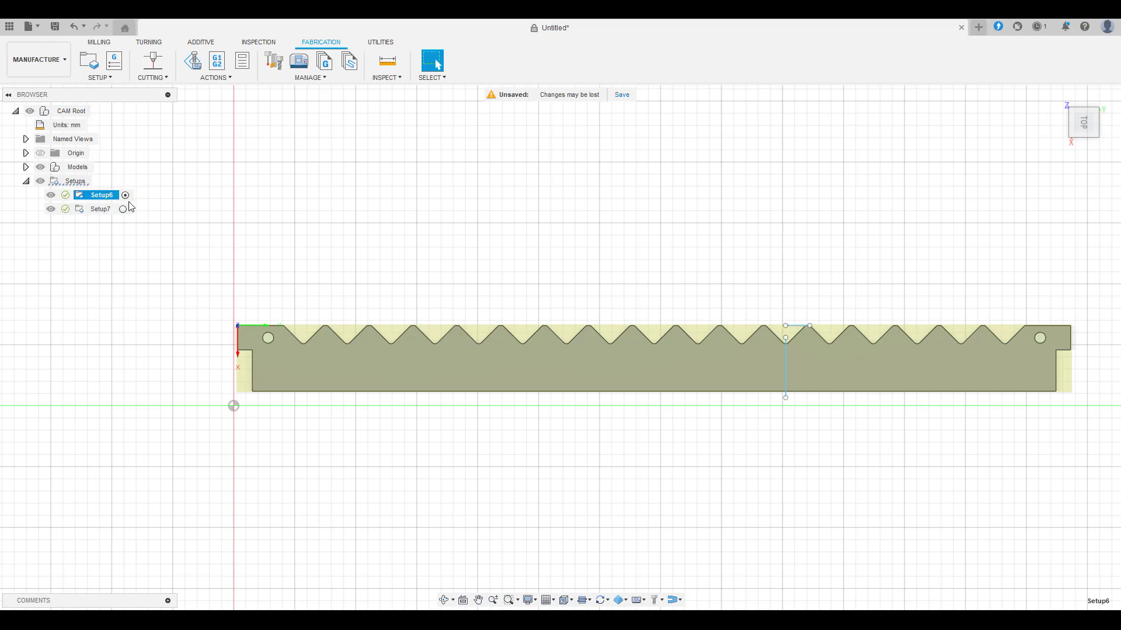
- Start a 2D Profile toolpath using the '1 - 0 Kerf Set on Table' plasma tool
left_click(156, 70)
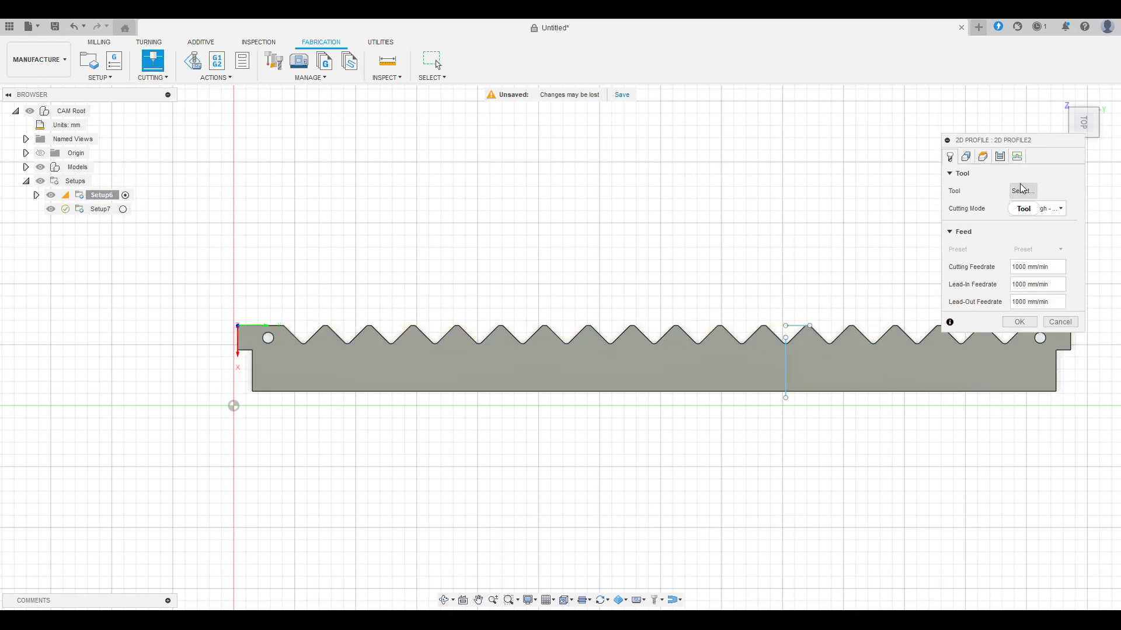
left_click(1022, 191)
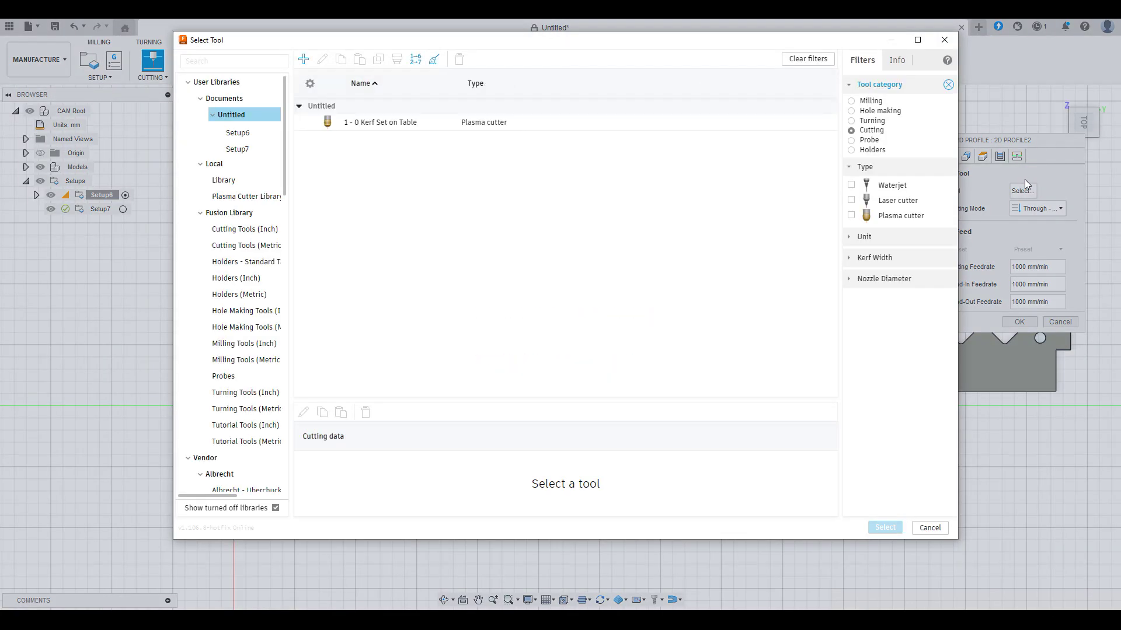
left_click(415, 122)
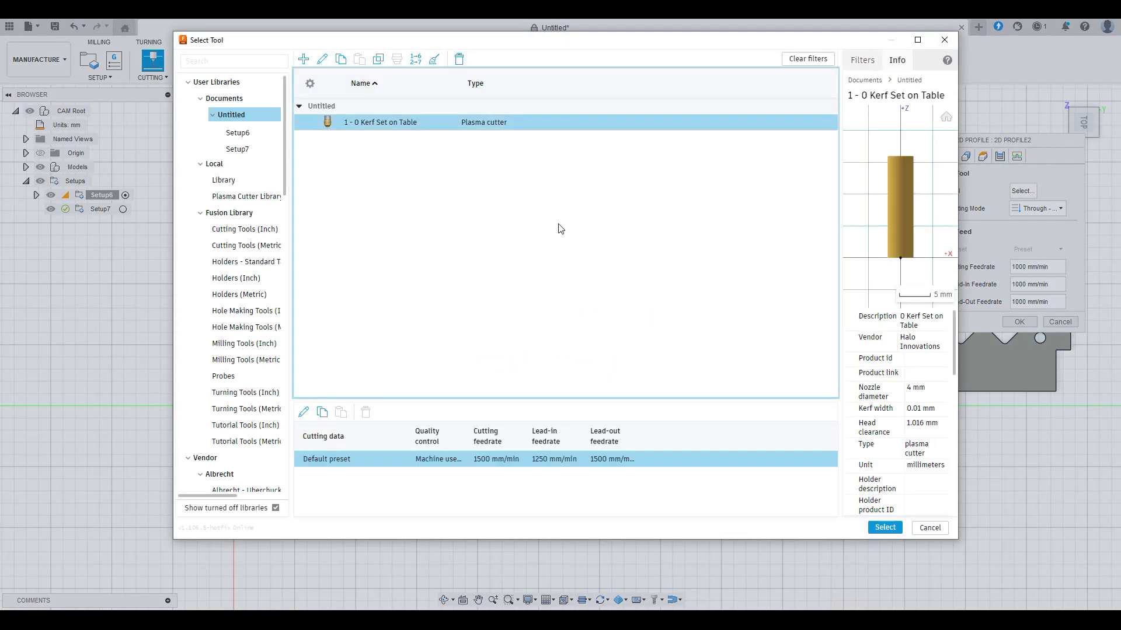
left_click(880, 532)
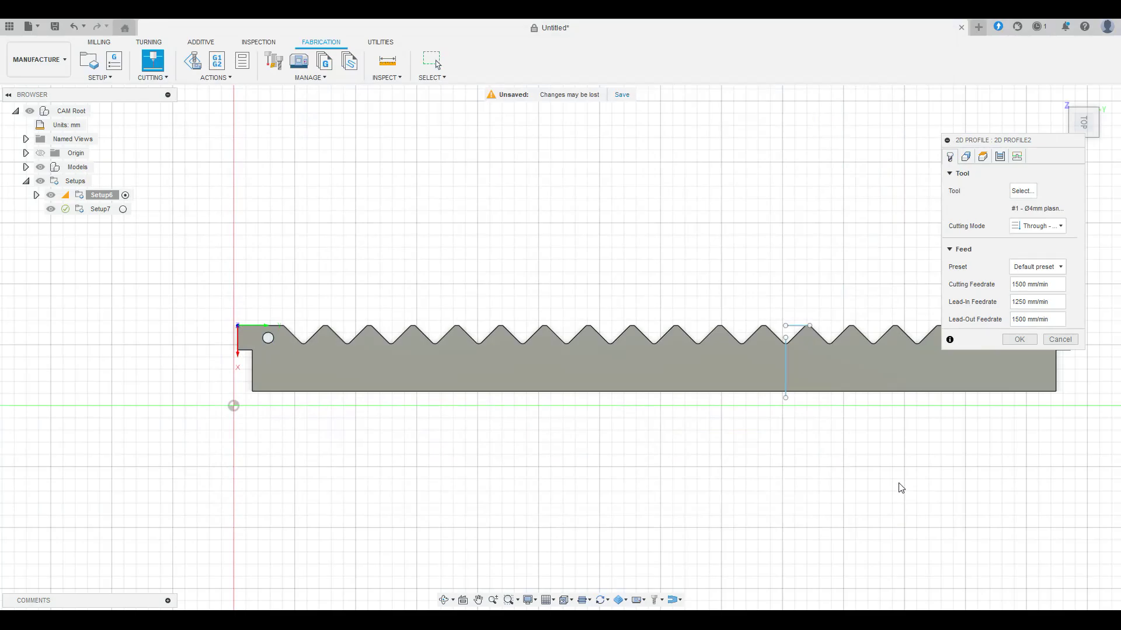
left_click(966, 157)
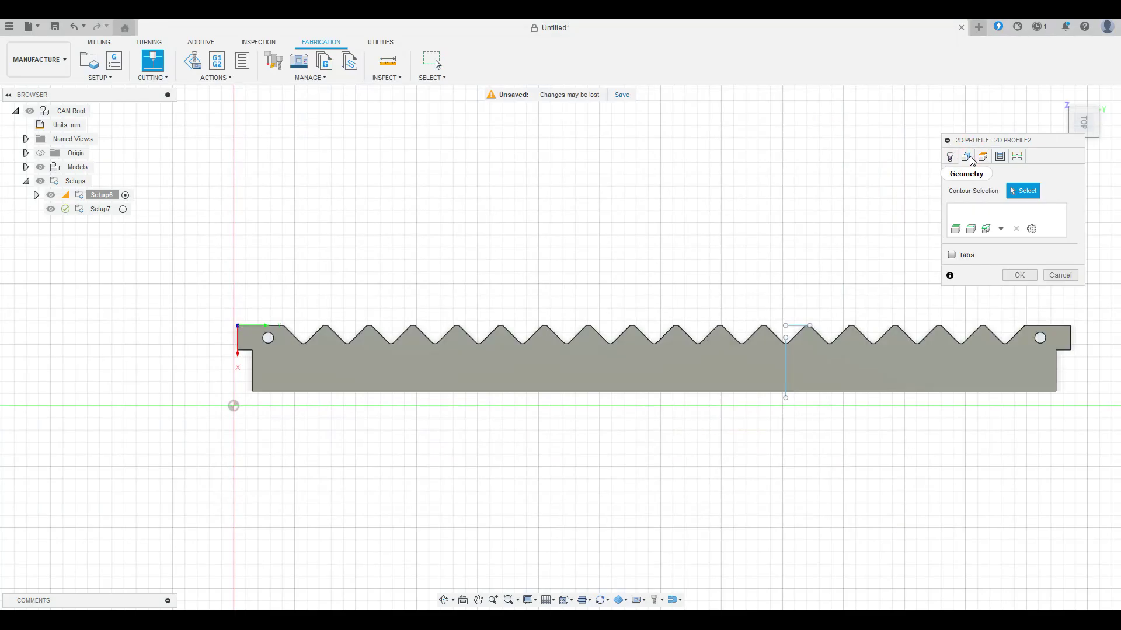
- Pick the rack outline and reverse the circular hole's chain direction in 2D Profile2
left_click(273, 342)
scroll(262, 344, "up", 8)
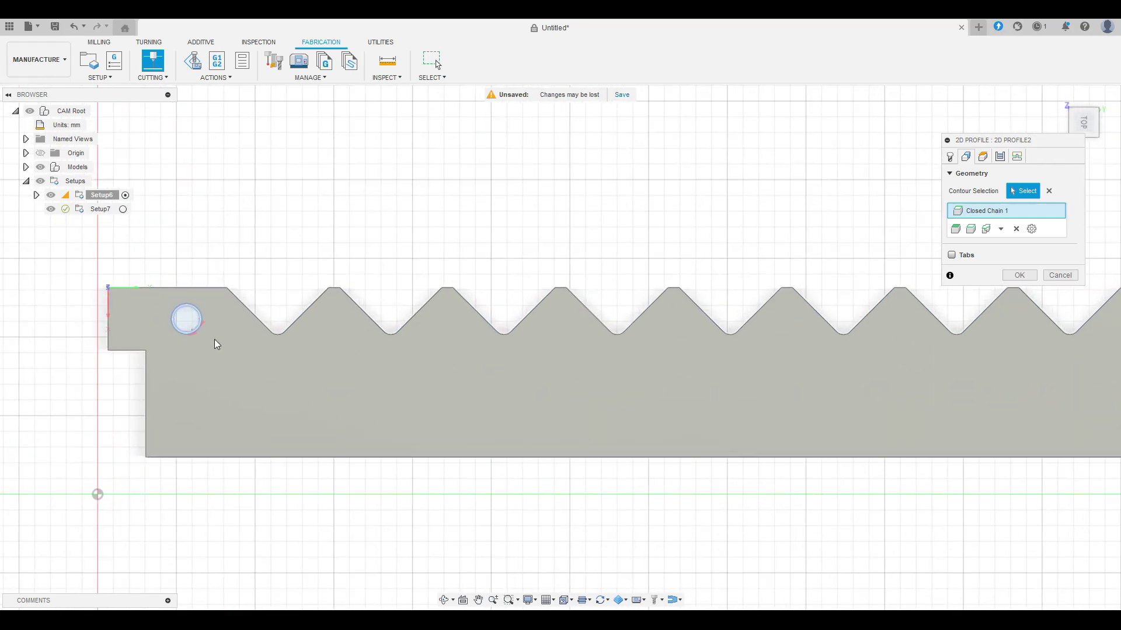
scroll(127, 313, "up", 10)
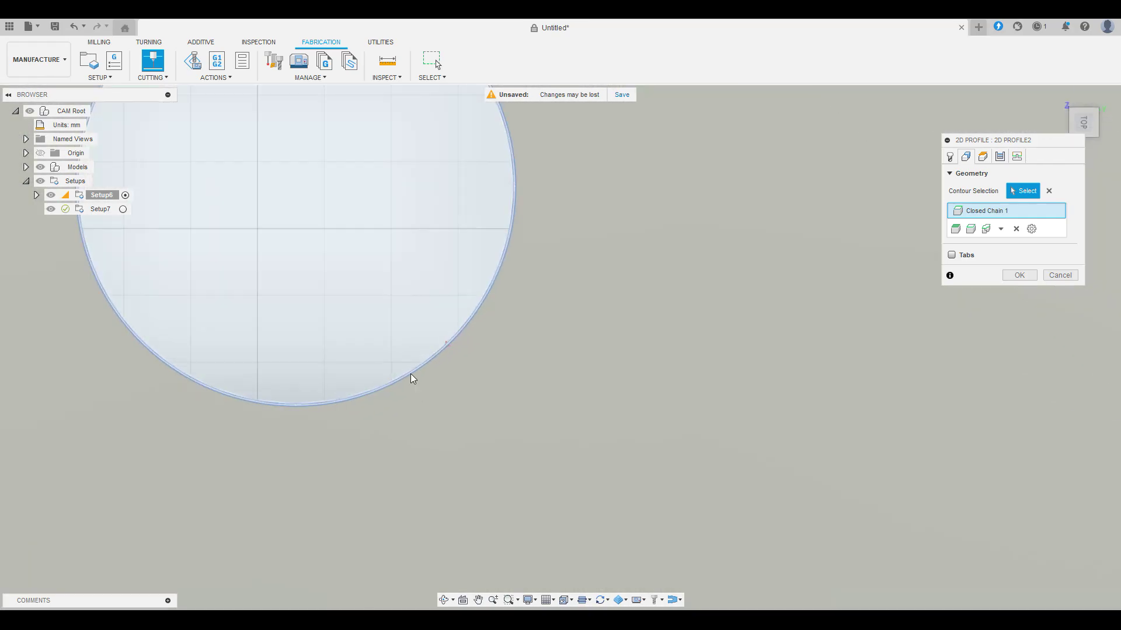
scroll(527, 321, "up", 5)
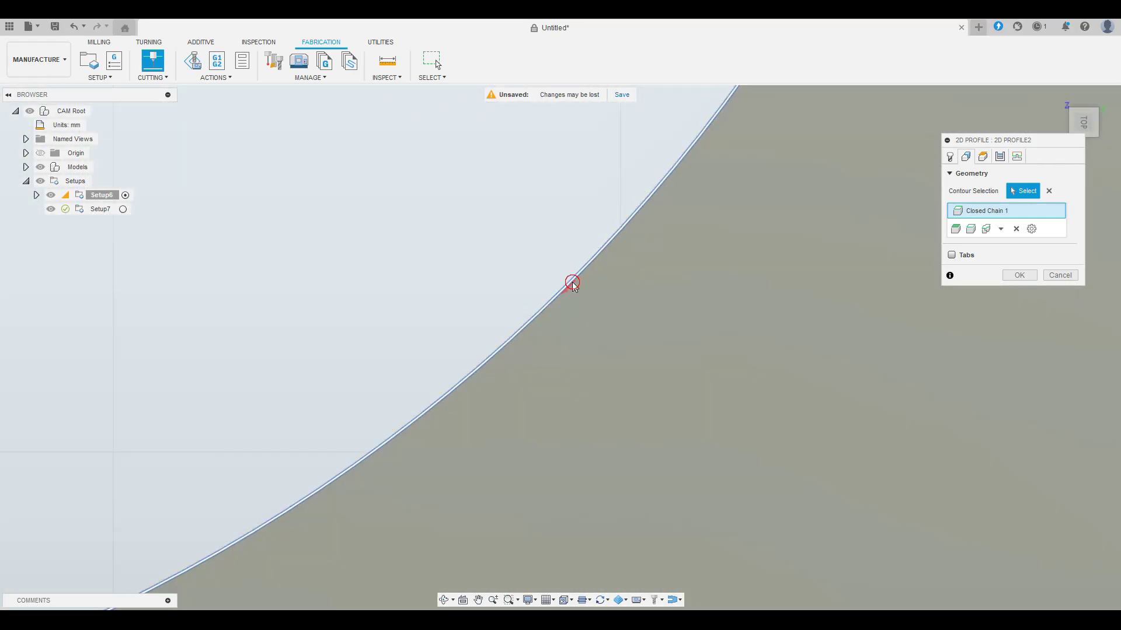
left_click(571, 287)
left_click(568, 292)
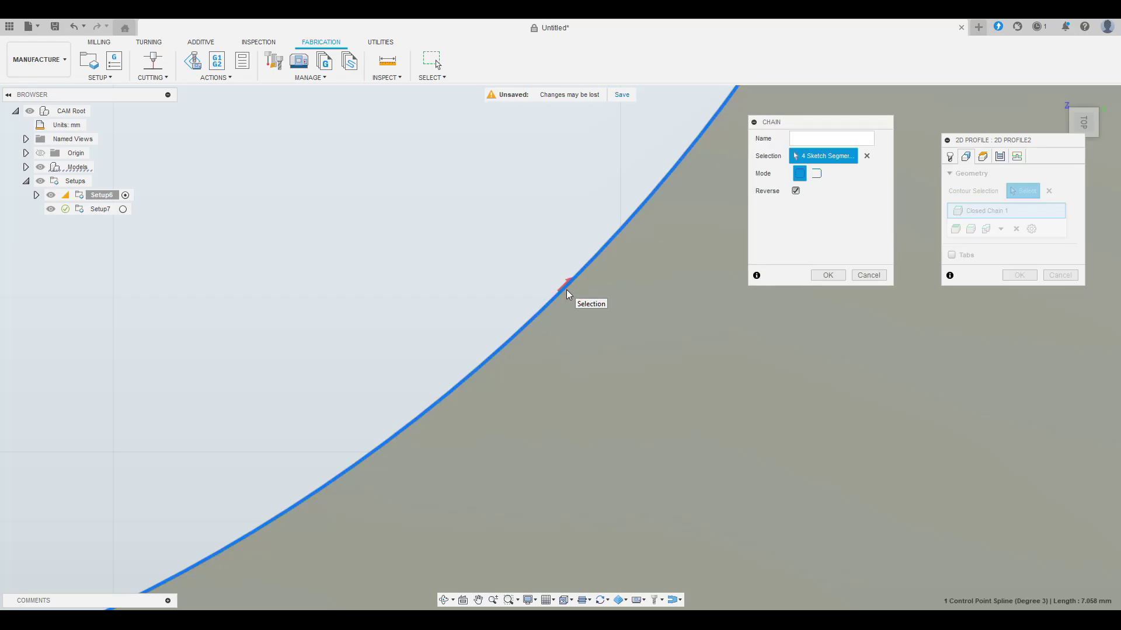
scroll(527, 321, "down", 5)
scroll(527, 325, "down", 5)
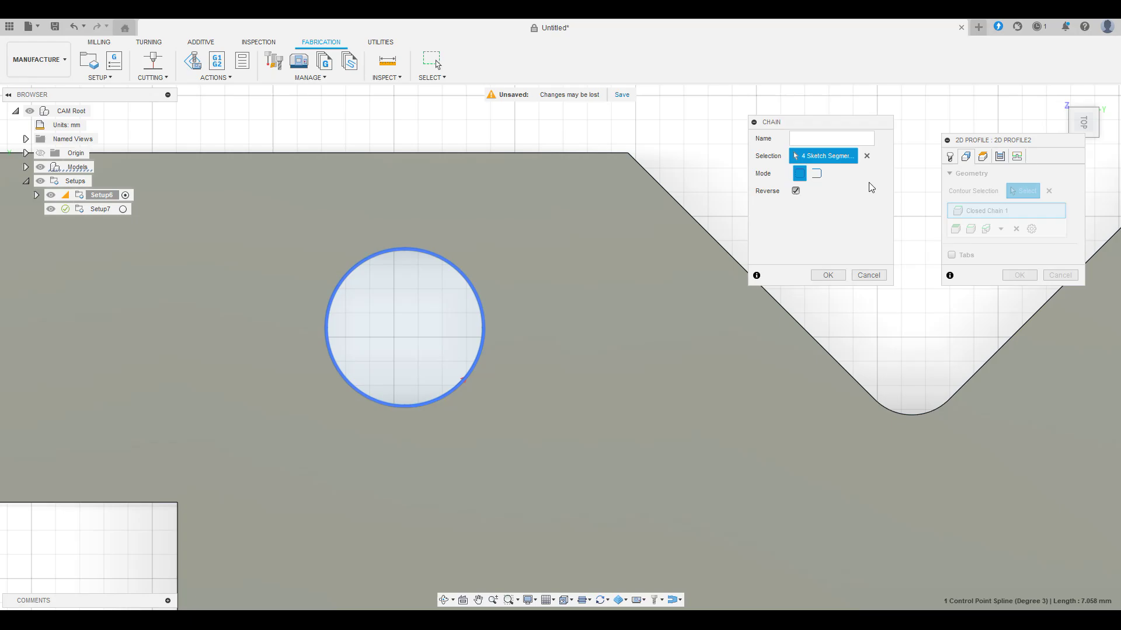
left_click(826, 276)
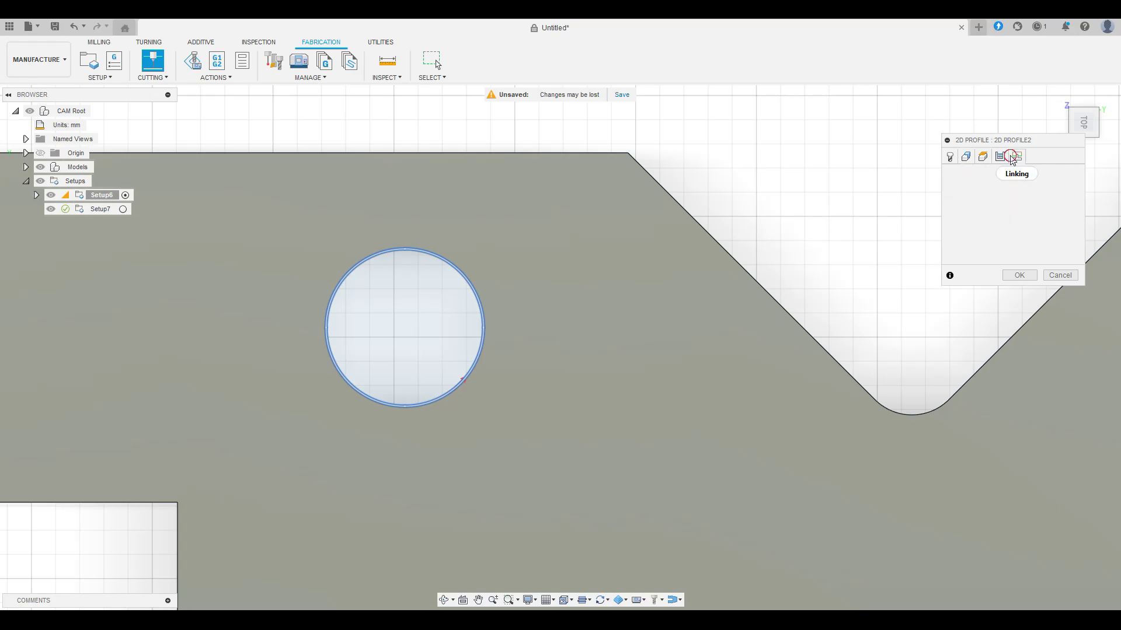
left_click(1016, 156)
- Set lead-in radius 2 mm, sweep angle 120°, lead-in distance 0 mm, and generate 2D Profile2
left_click_drag(1026, 245, 1001, 283)
type("2")
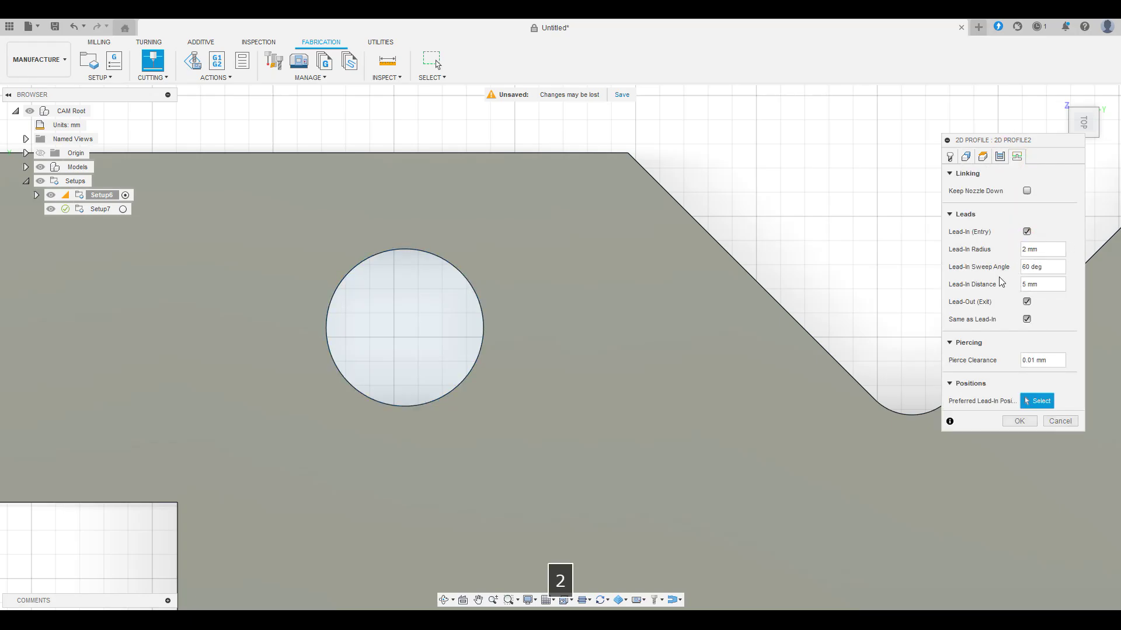
double_click(1022, 266)
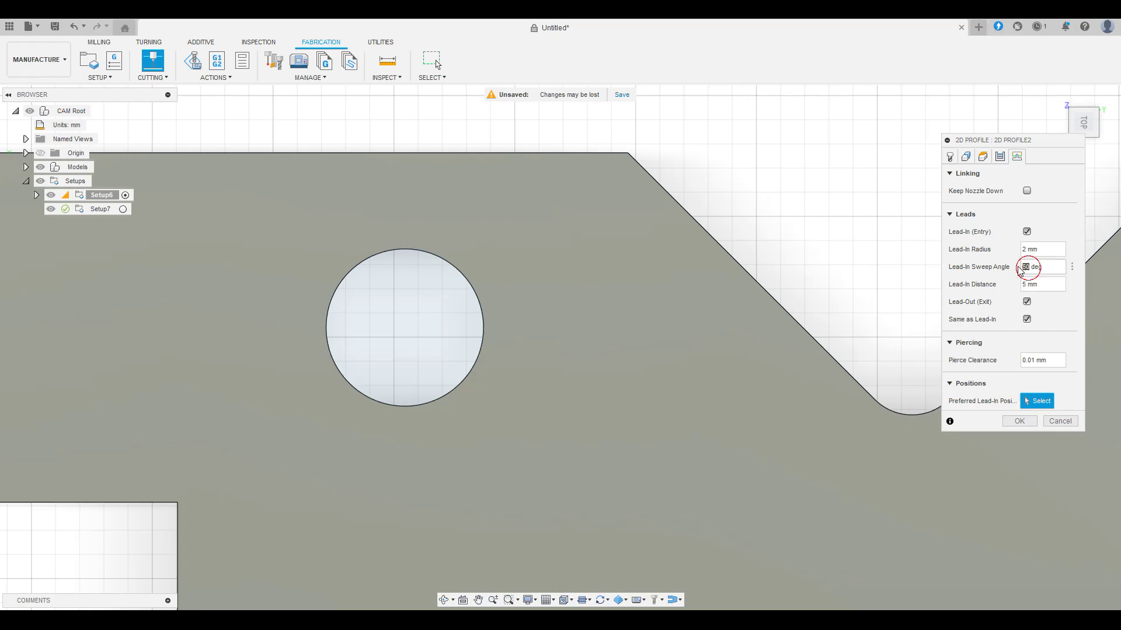
type("12")
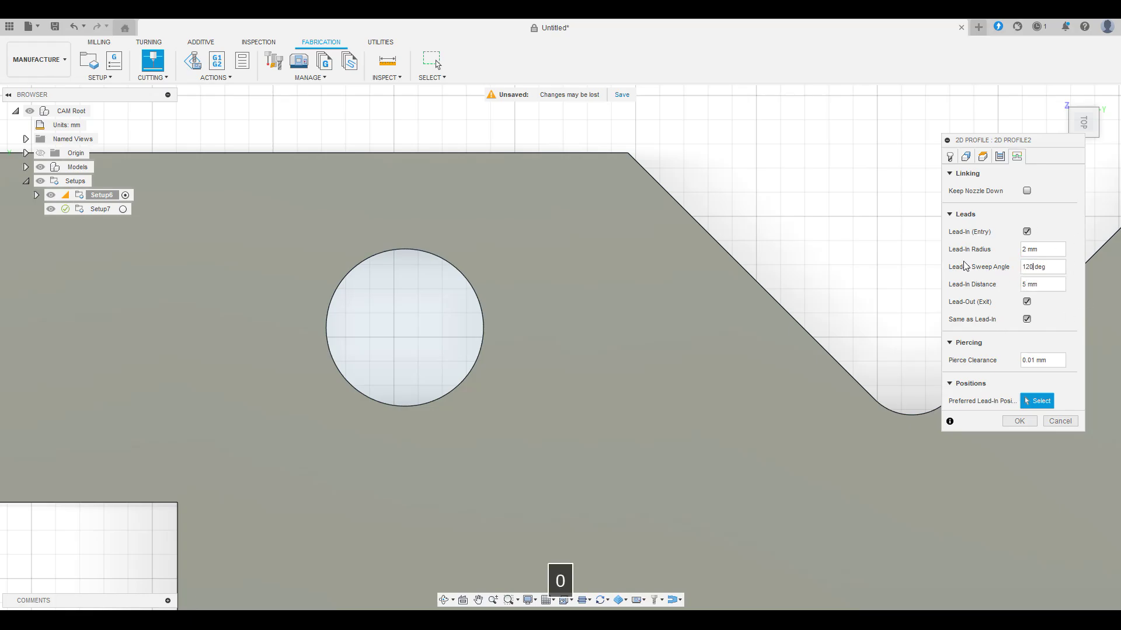
double_click(1023, 284)
type("0")
left_click(1012, 421)
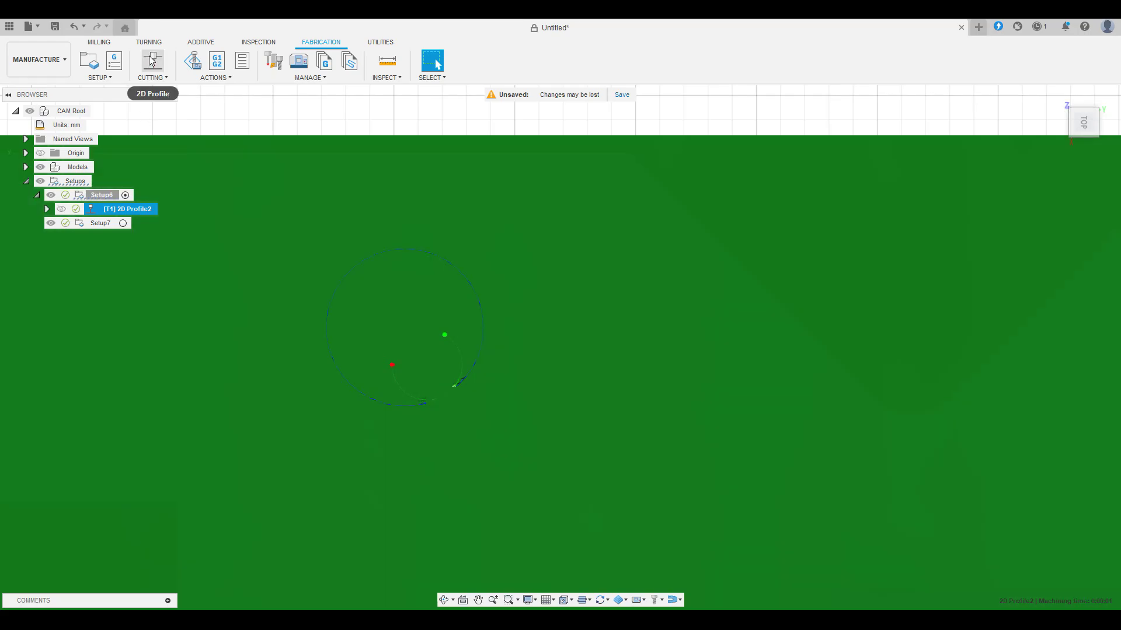
left_click(151, 60)
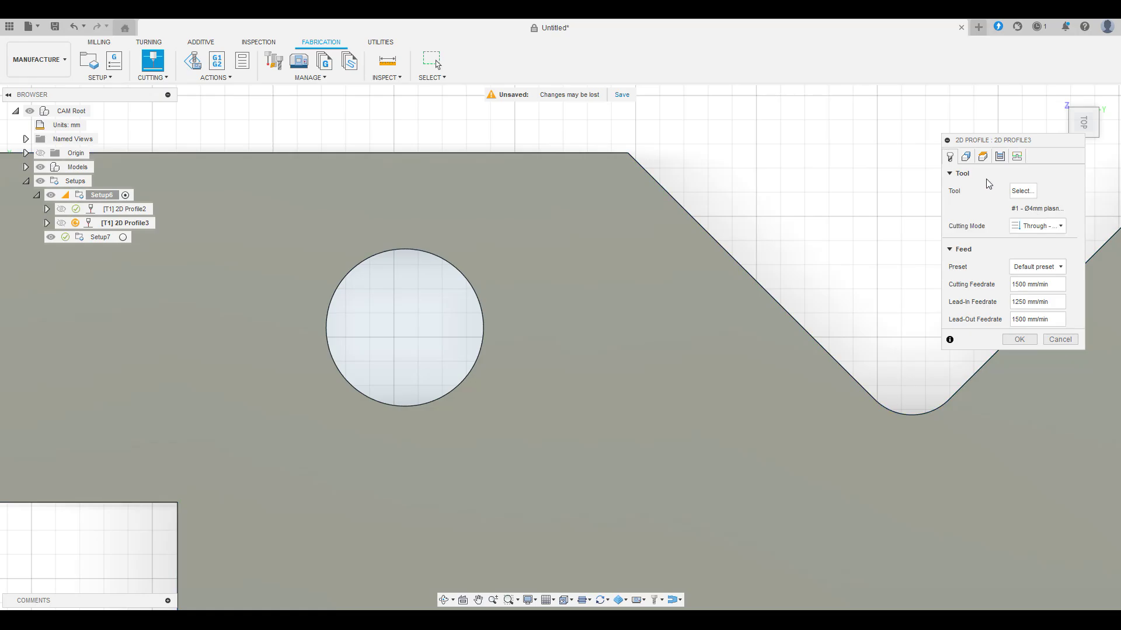
- Create 2D Profile3 on the vertical split line and rack outline, then simulate it
left_click(966, 157)
scroll(853, 358, "down", 10)
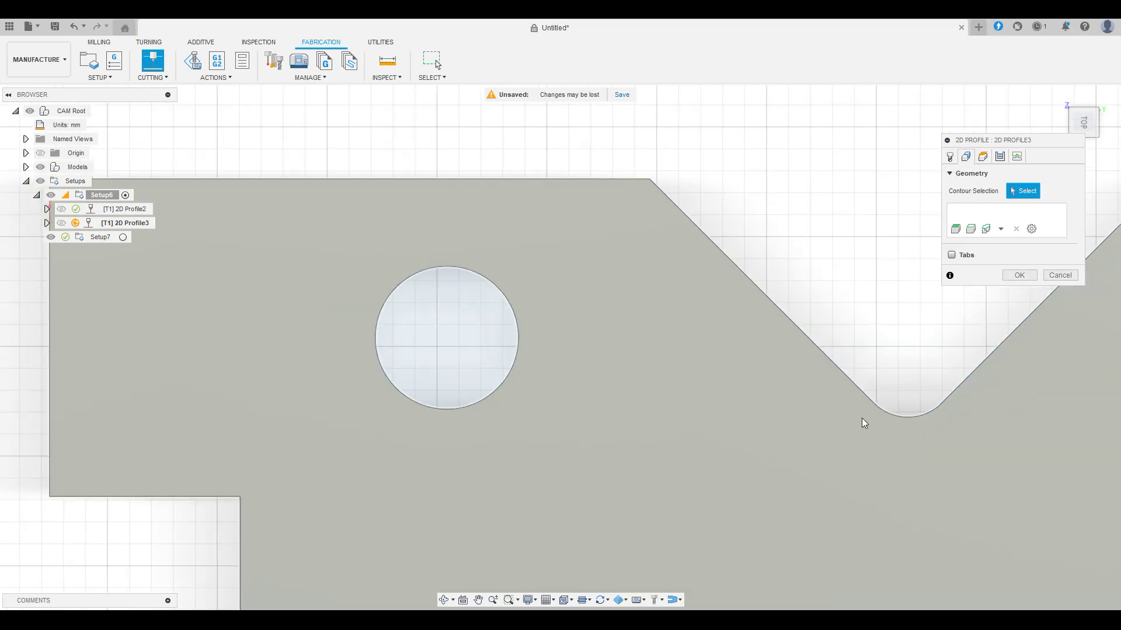
middle_click_drag(924, 455, 362, 334)
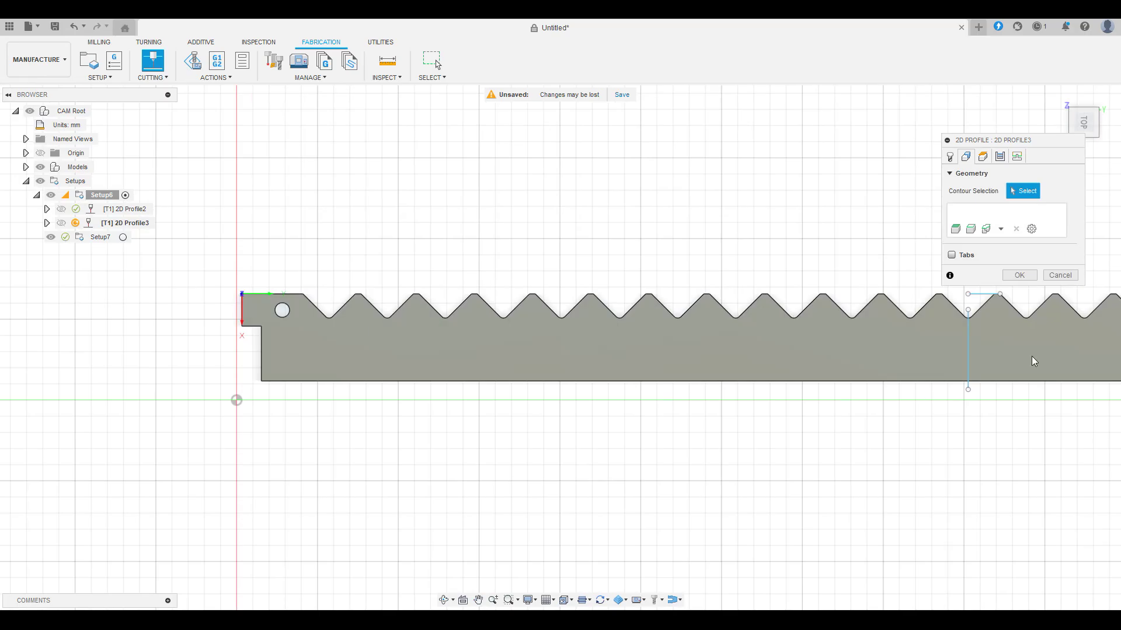
left_click(969, 342)
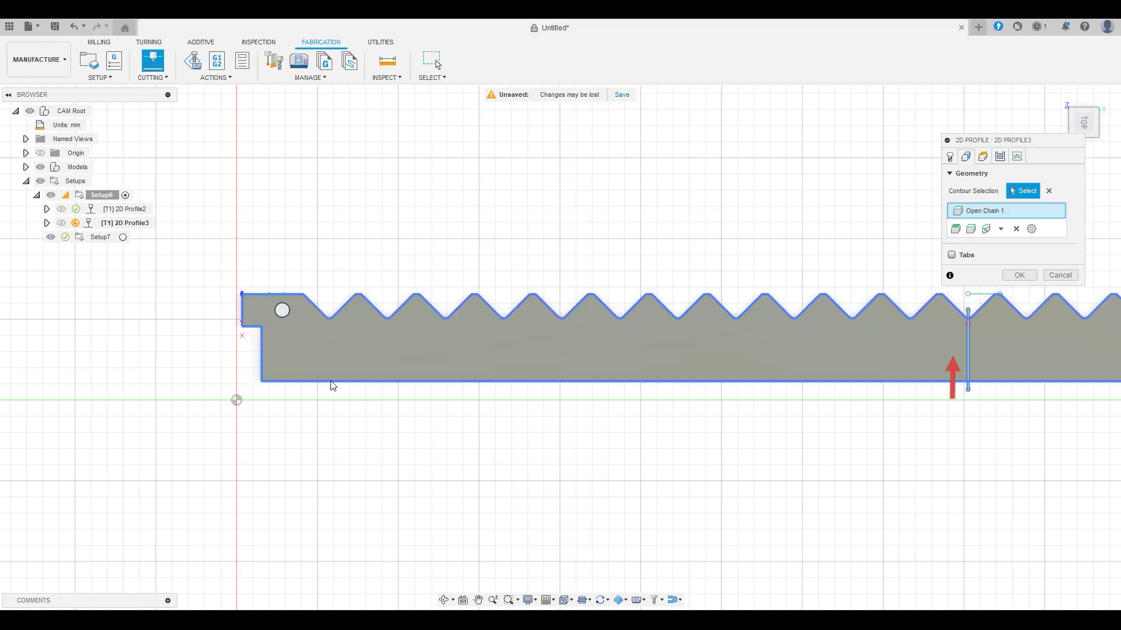
left_click(347, 384)
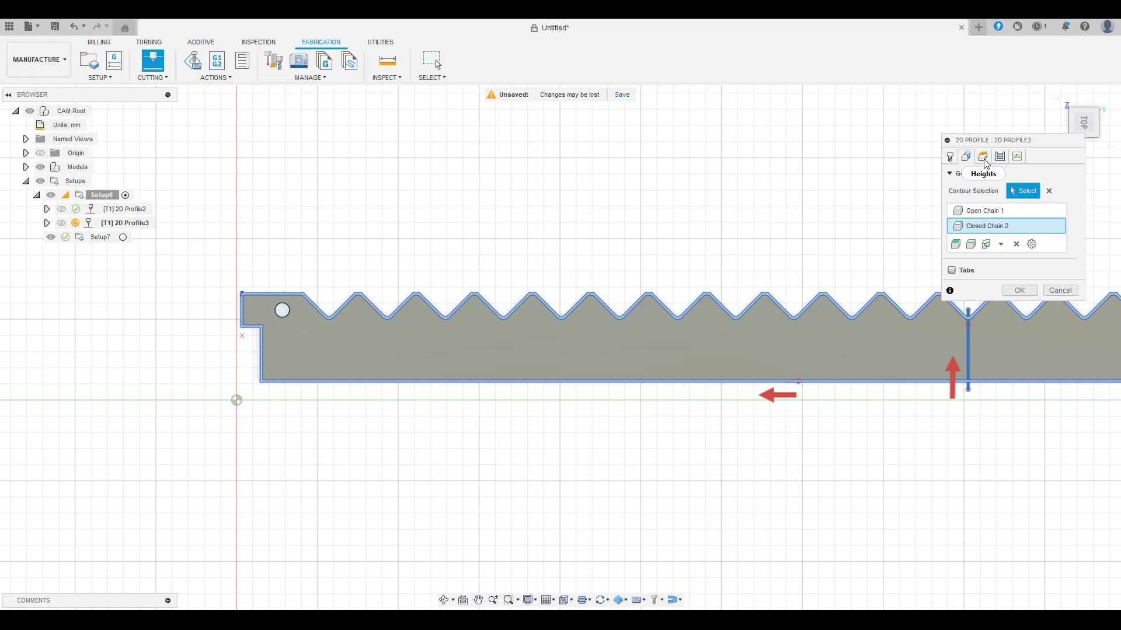
left_click(1017, 159)
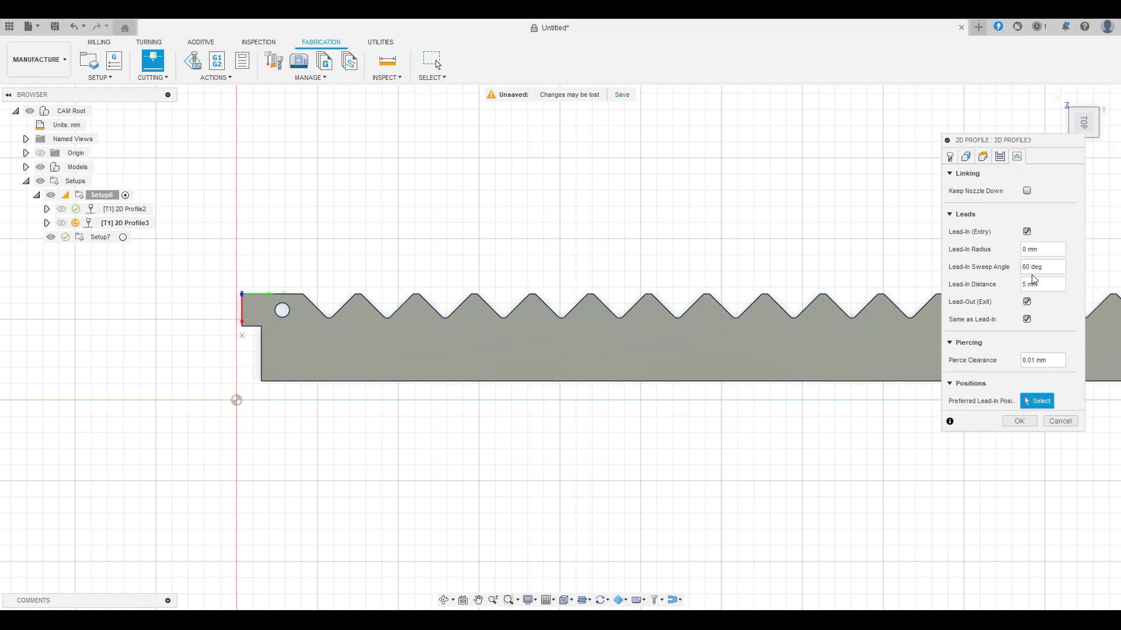
left_click(1019, 420)
right_click_drag(120, 224, 160, 259)
left_click(561, 553)
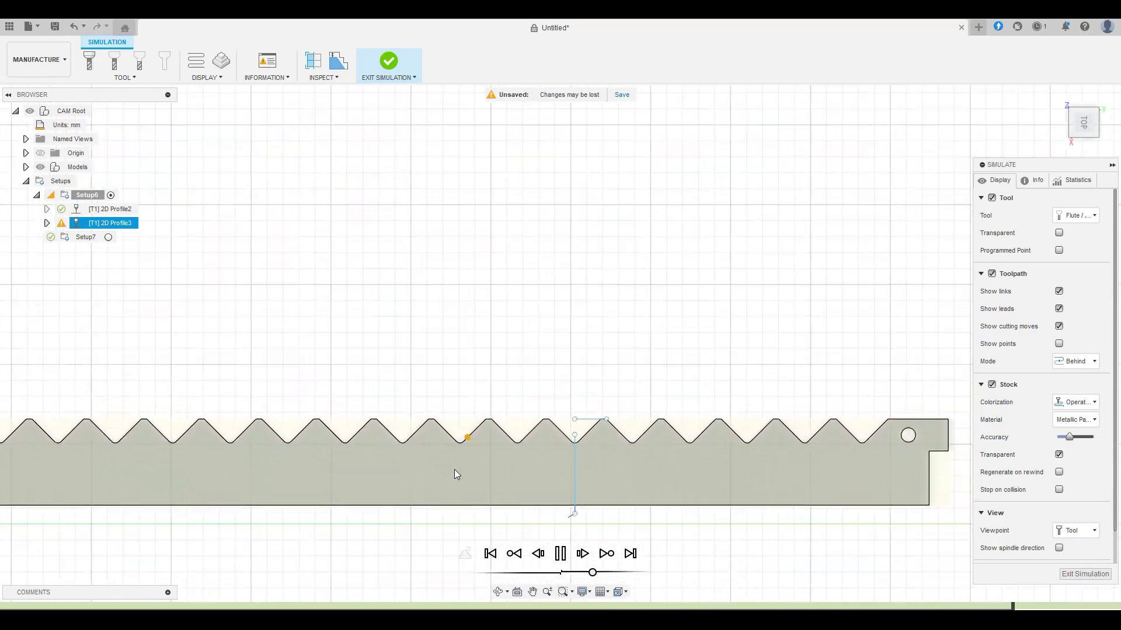
- Simulate and play back the 2D Profile2 toolpath, then exit the simulation
left_click(1109, 573)
right_click(101, 208)
left_click(158, 300)
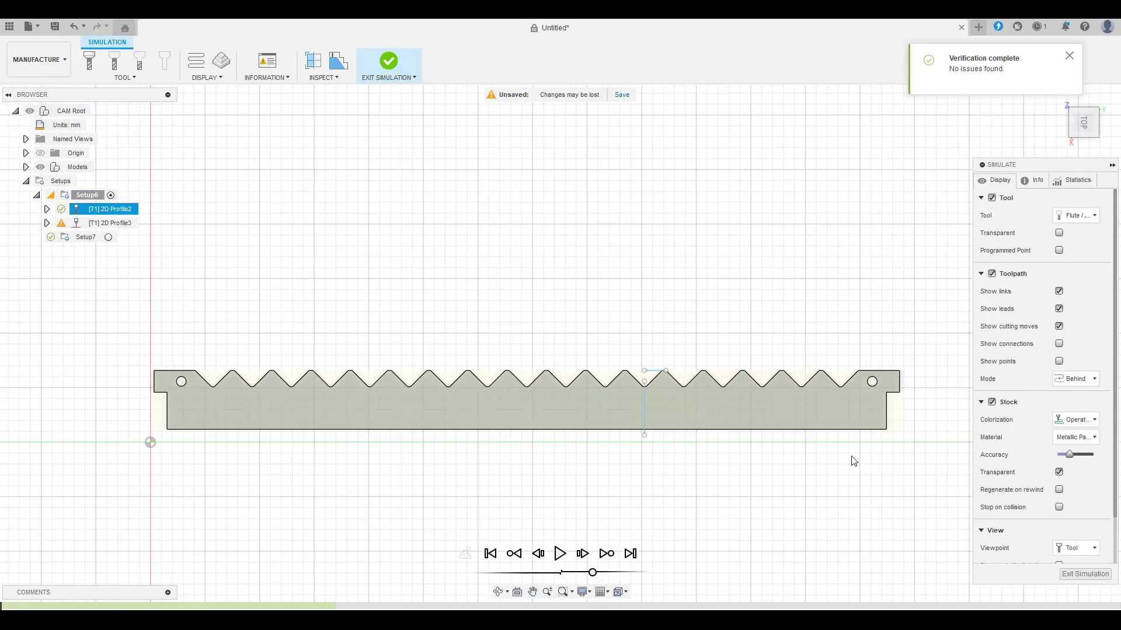
left_click(558, 556)
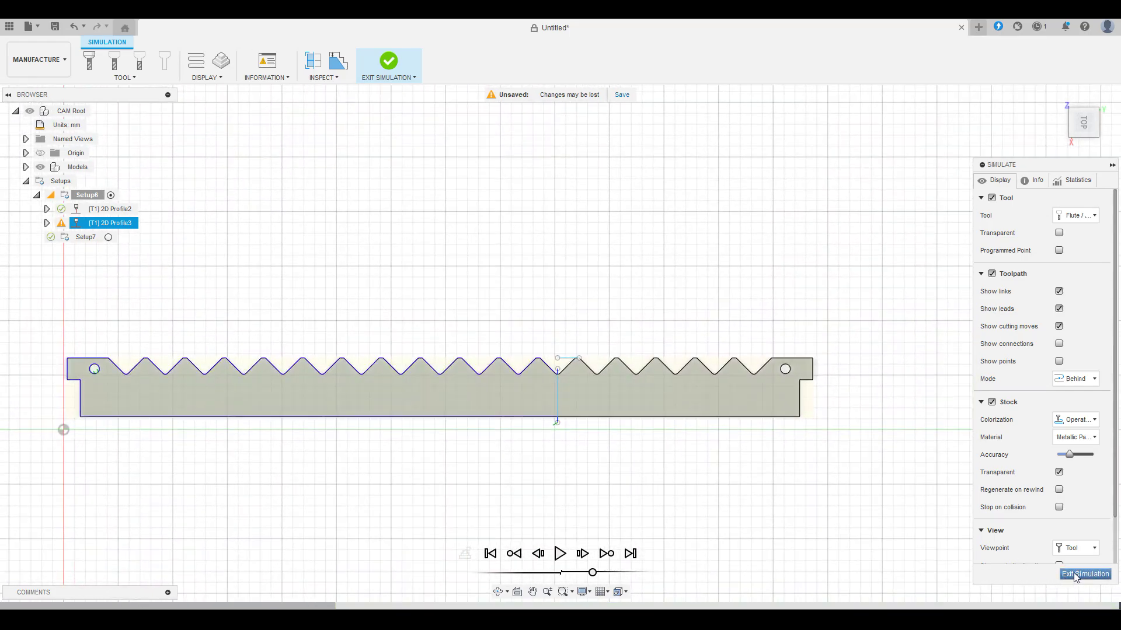
left_click(1084, 574)
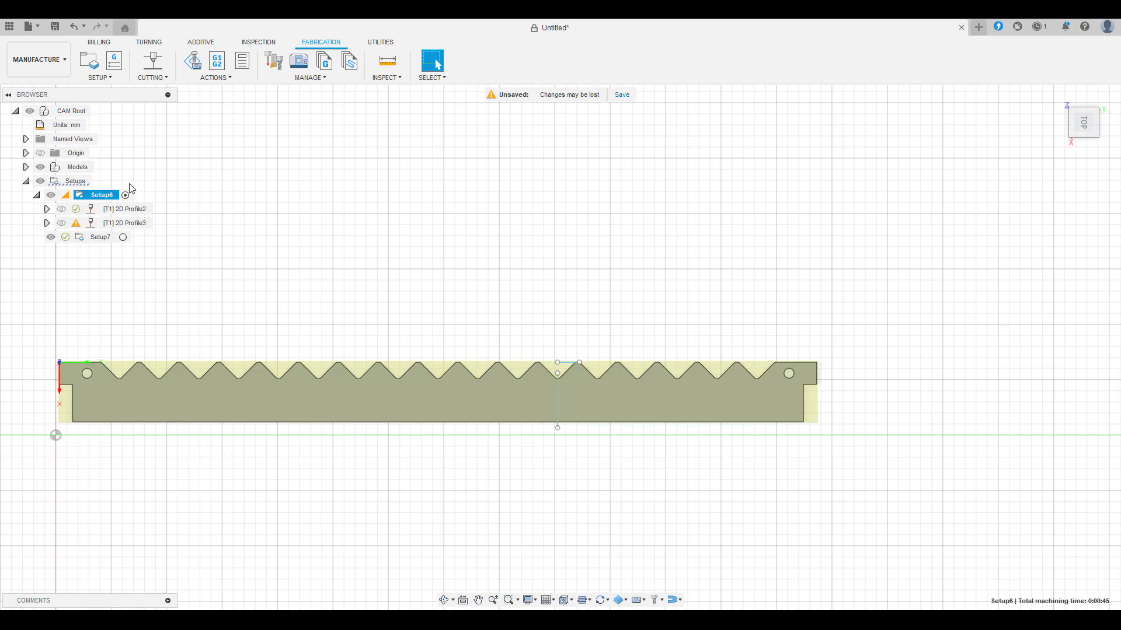
- Activate Setup7 and add 2D Profile4 cutting the split line and the right-half outline
left_click(124, 238)
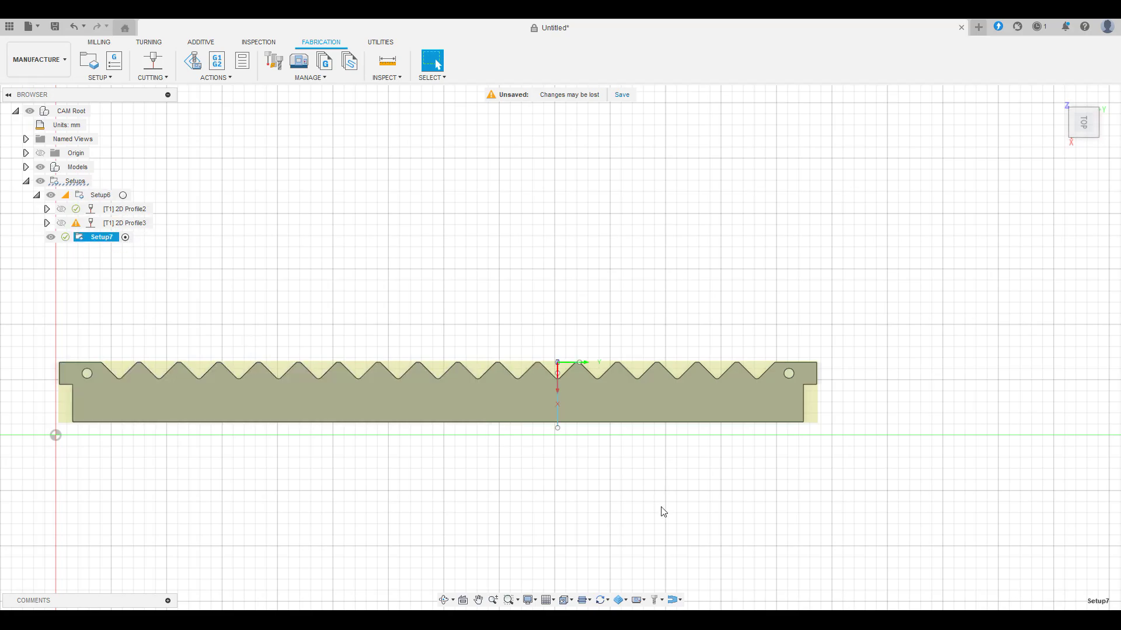
left_click(647, 398)
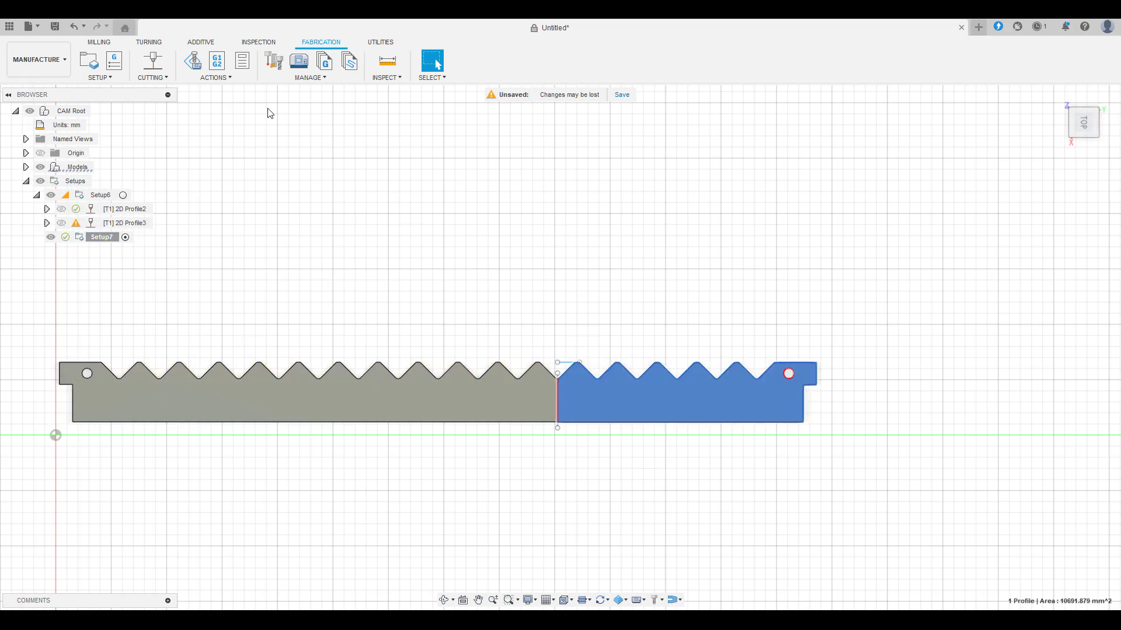
left_click(152, 60)
middle_click_drag(883, 307, 755, 263)
scroll(475, 340, "up", 5)
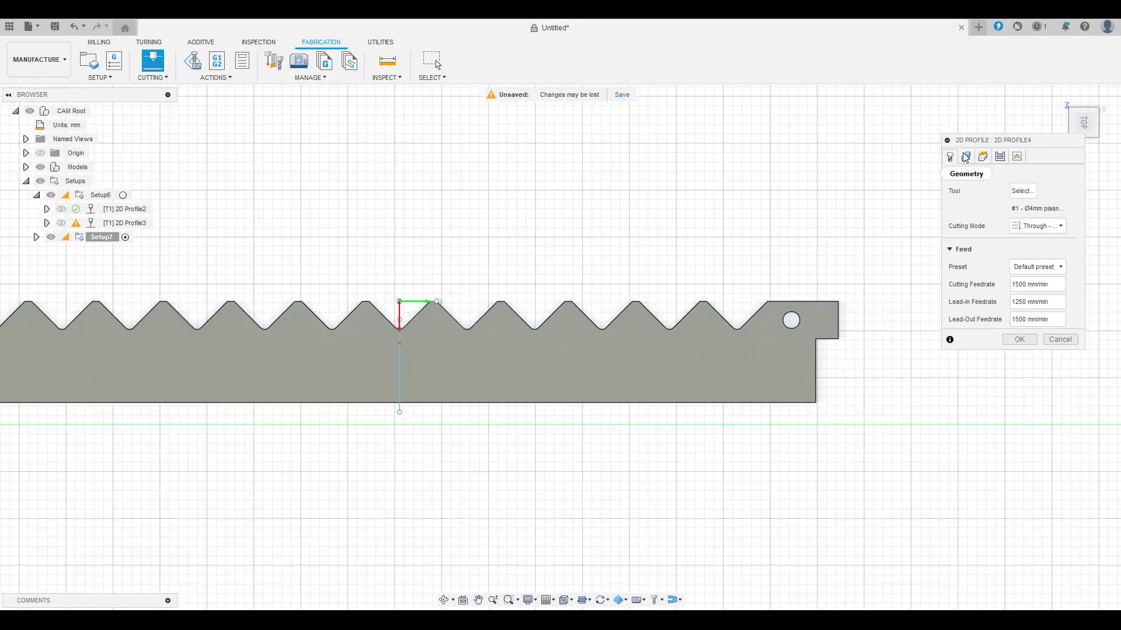
left_click(965, 157)
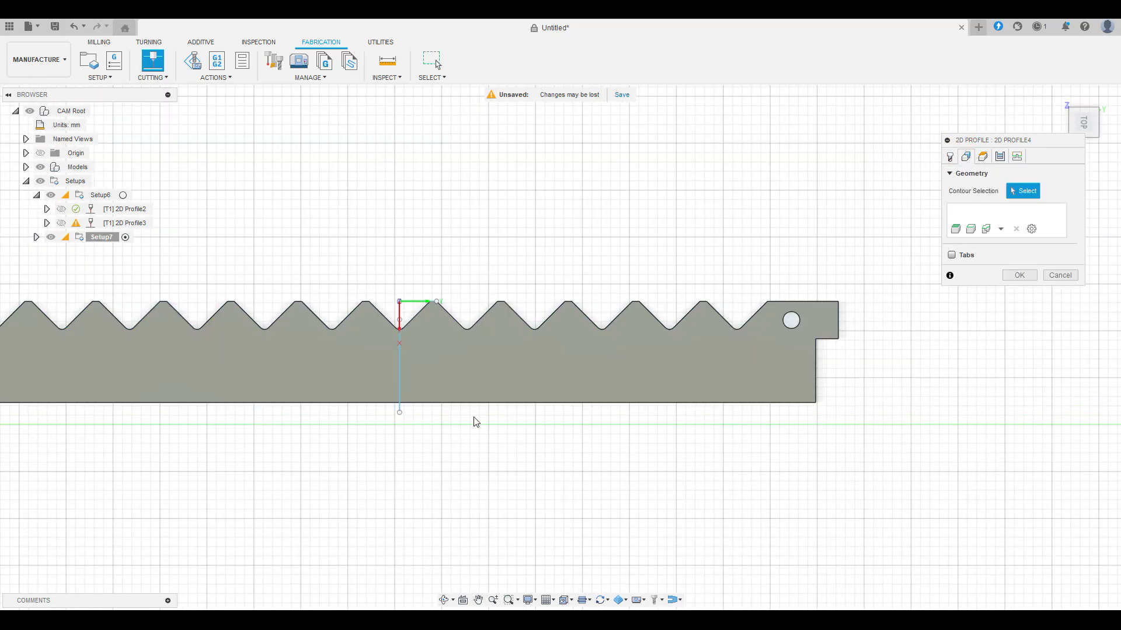
left_click(399, 380)
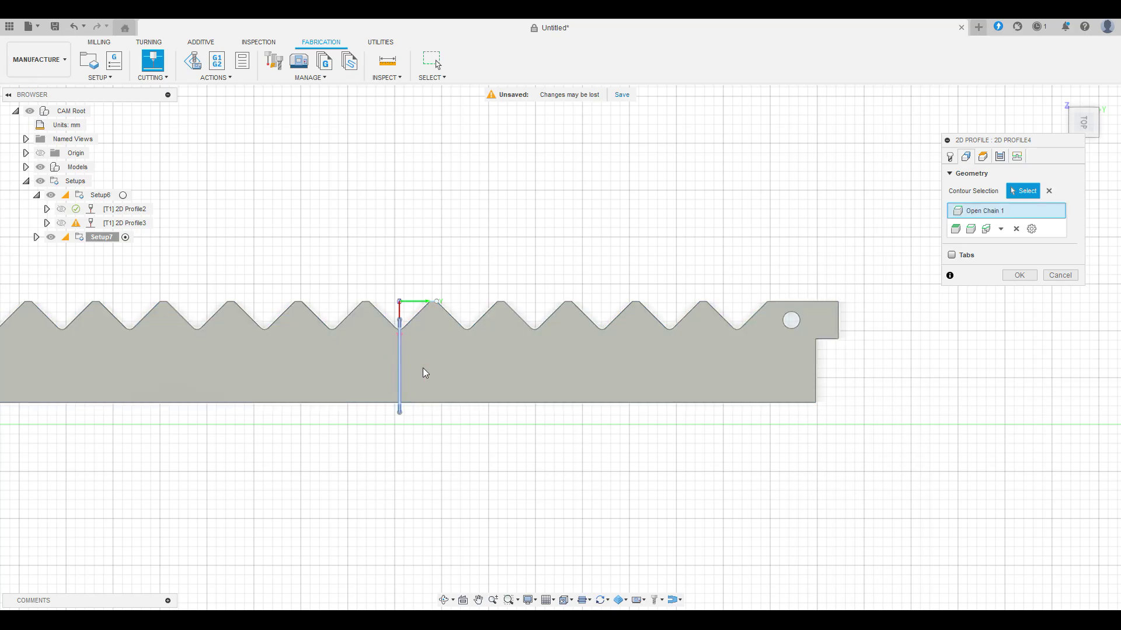
left_click(814, 372)
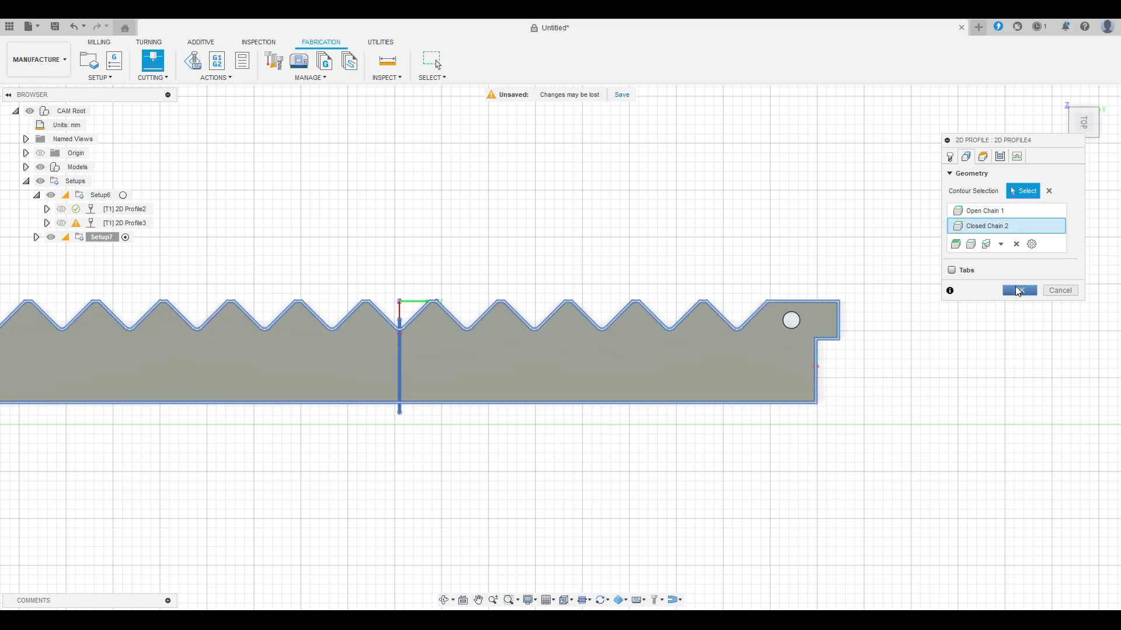
left_click(1017, 291)
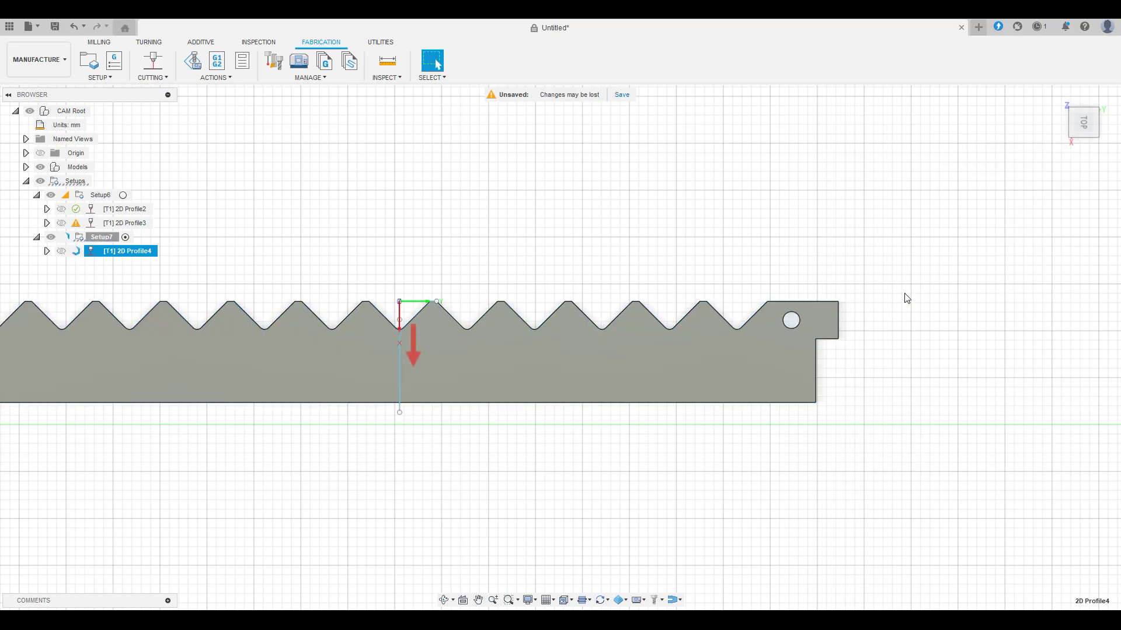
- Reselect Open Chain 1 as the 2D Profile4 contour and regenerate the toolpath
scroll(438, 418, "up", 3)
right_click(123, 250)
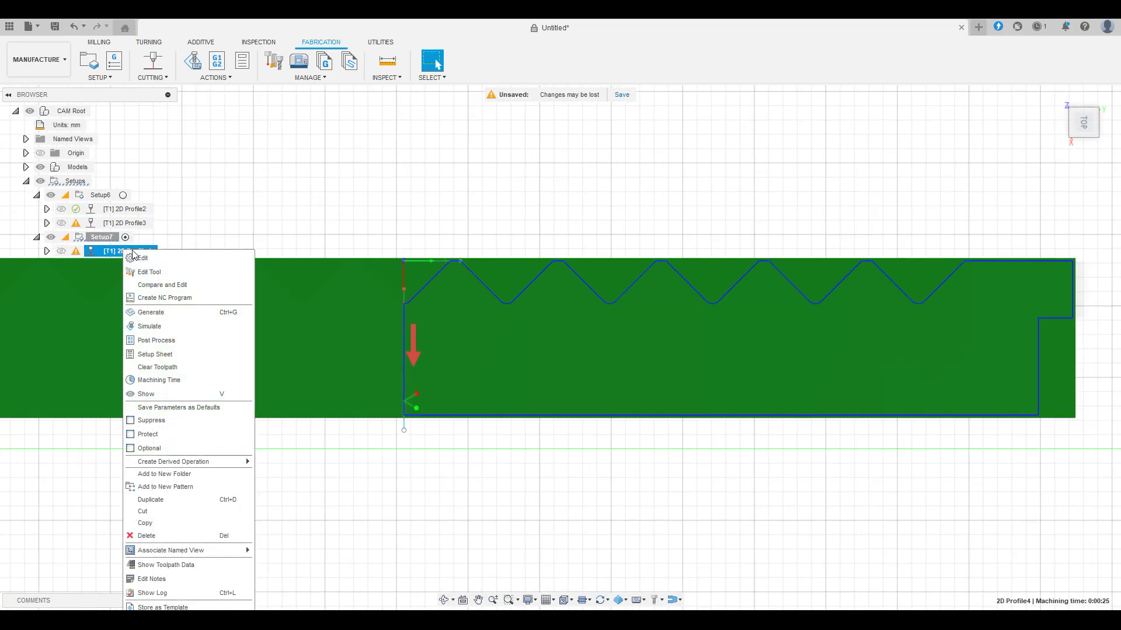
left_click(146, 255)
left_click(966, 156)
left_click(979, 215)
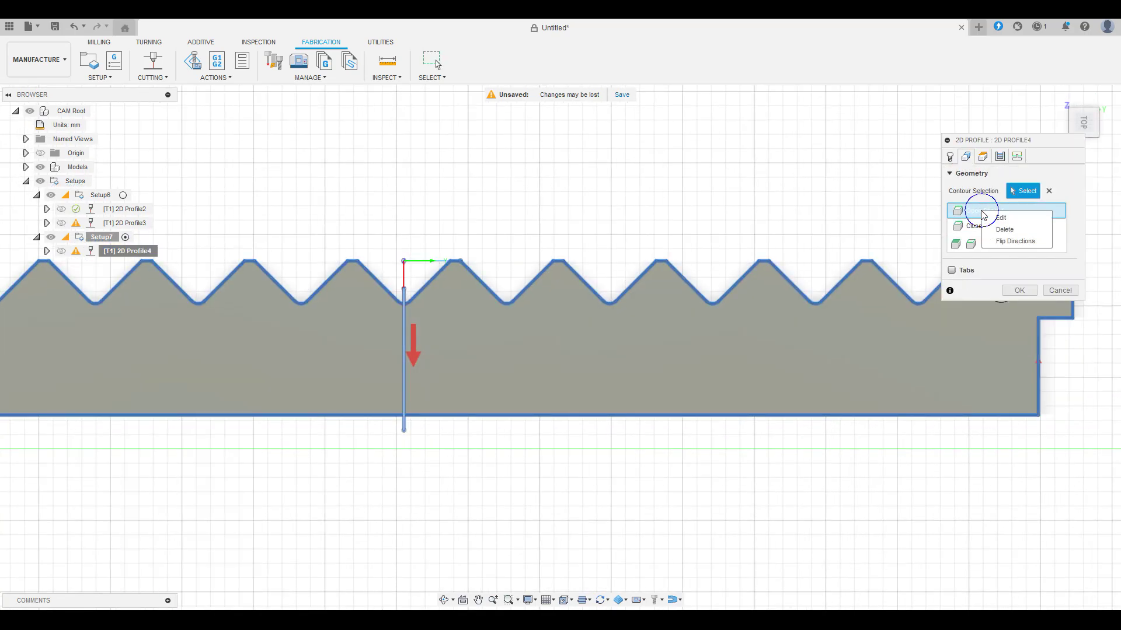
left_click(1022, 294)
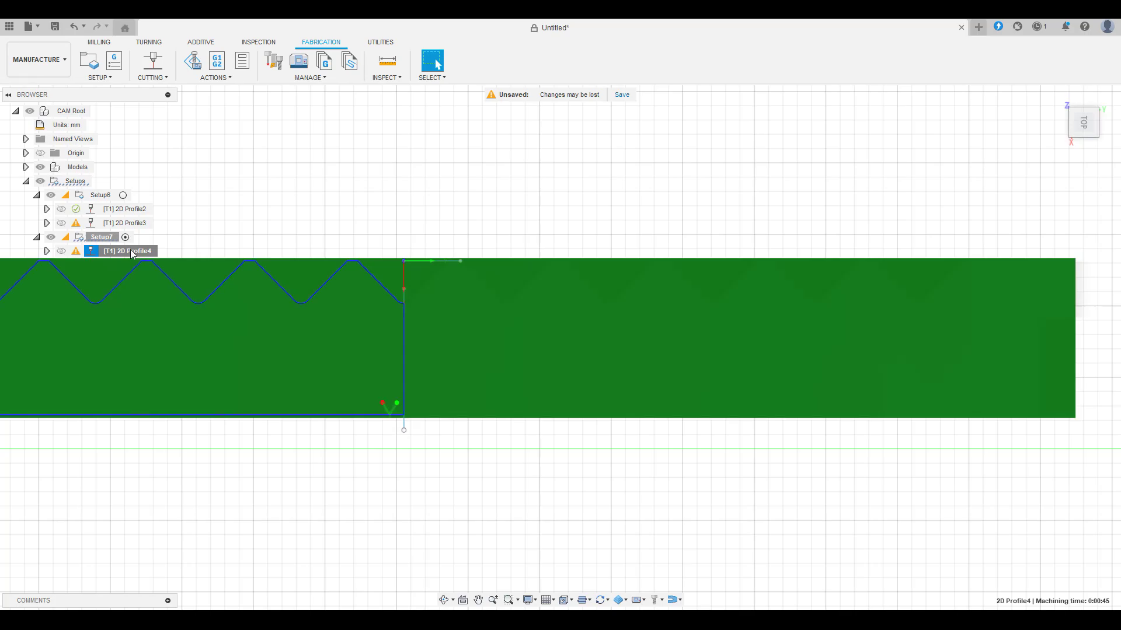
- Flip the direction of the Open Chain 1 split-line contour in 2D Profile4 and regenerate
right_click(132, 251)
left_click(197, 260)
left_click(965, 156)
right_click(1000, 211)
left_click(1021, 241)
left_click(1019, 290)
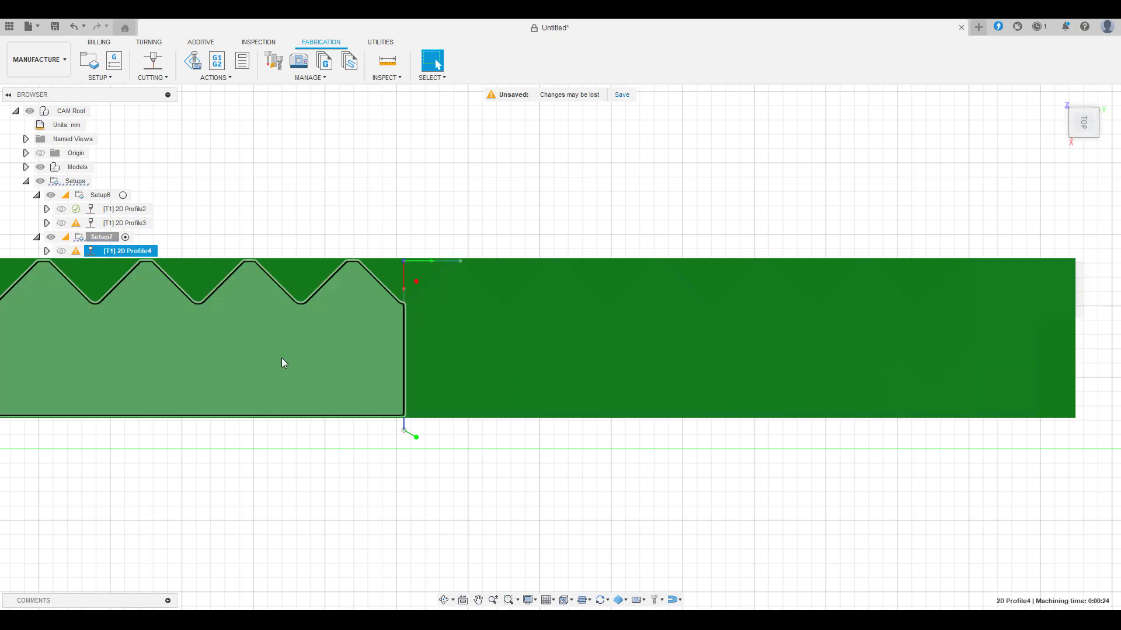
- Simulate the revised 2D Profile4 toolpath to completion (0:00:24) and exit the simulation
right_click(118, 255)
left_click(149, 322)
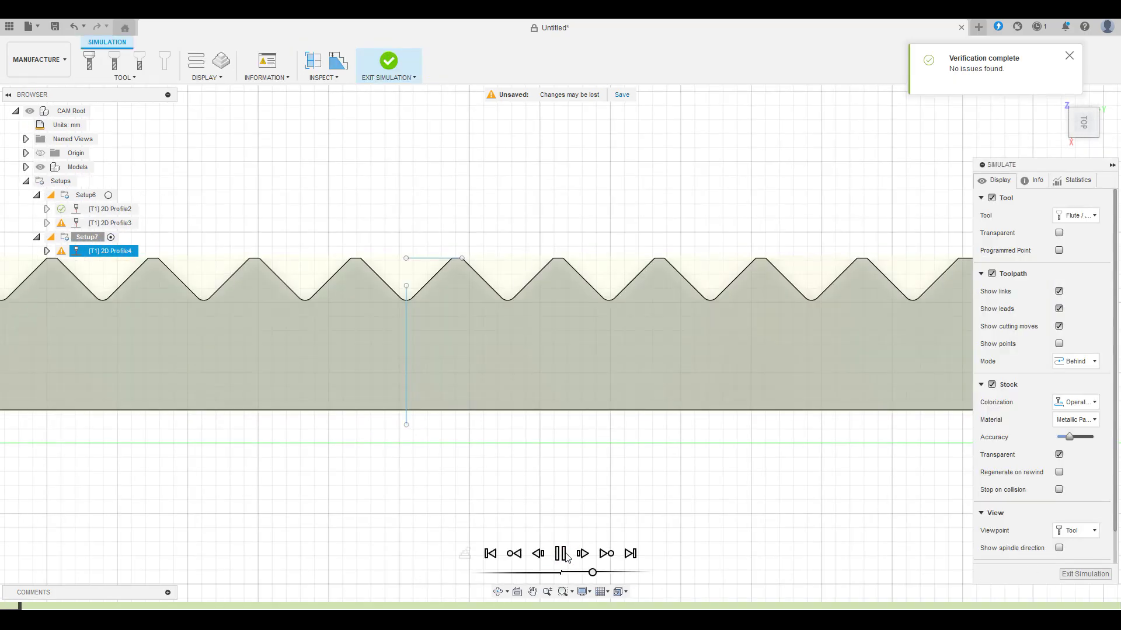
left_click(561, 553)
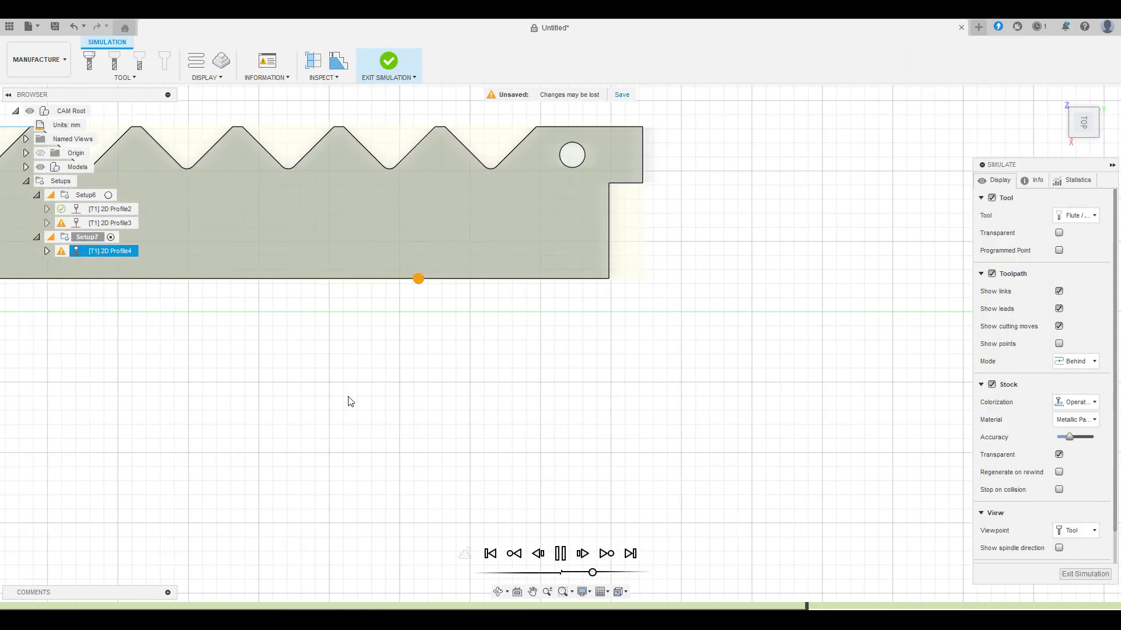
left_click(1084, 575)
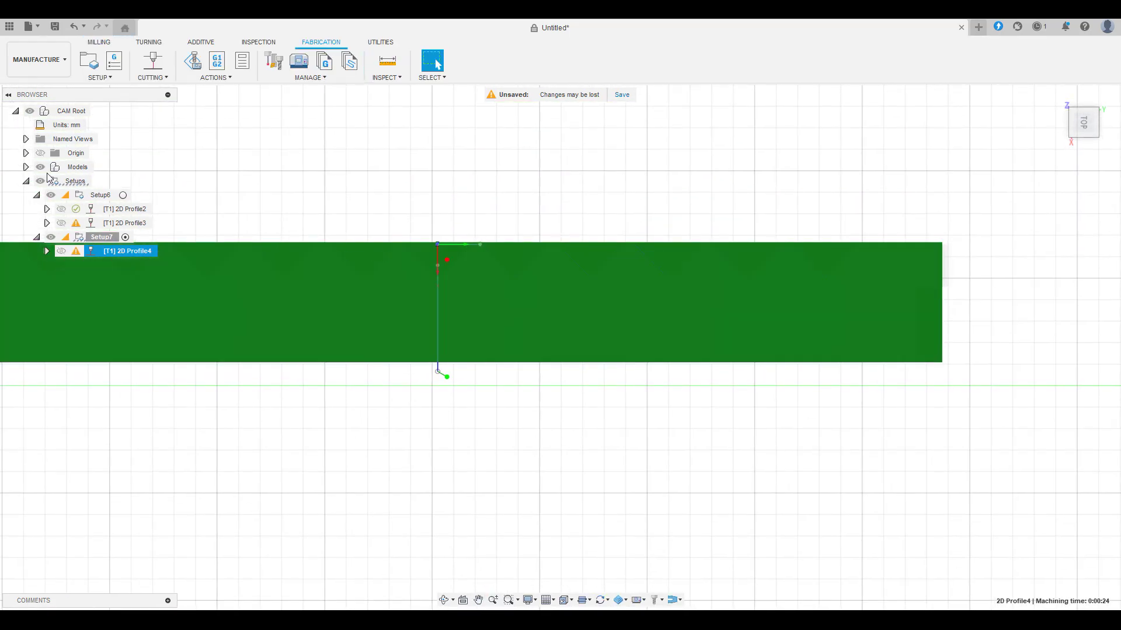
- Start a new 2D Profile on the hole edge with the cutting direction reversed
left_click(153, 61)
left_click(965, 156)
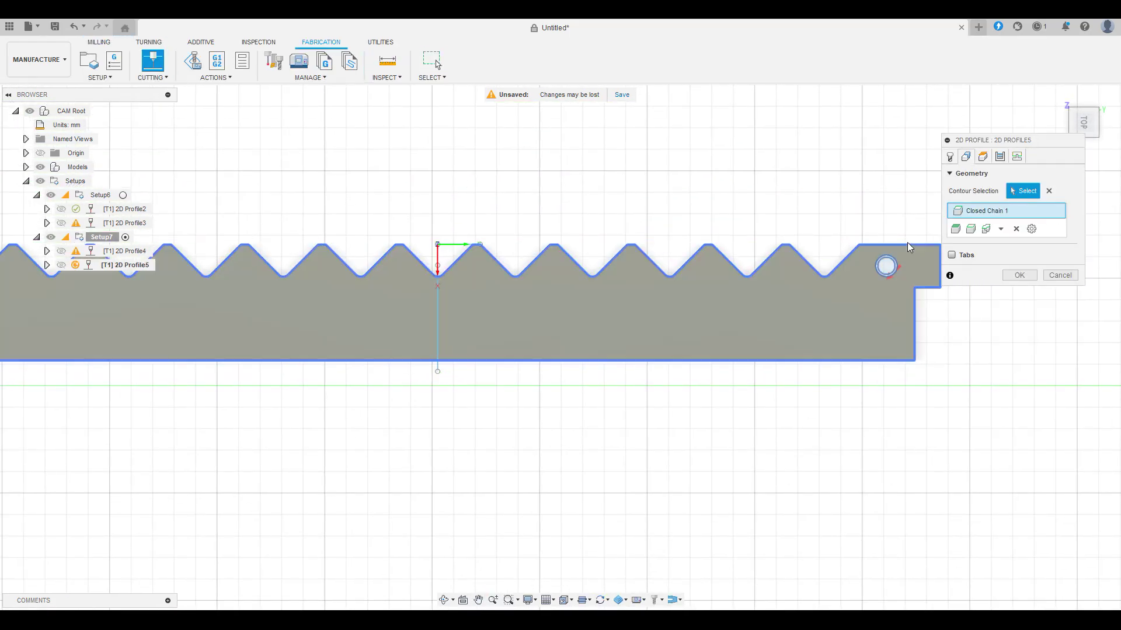
scroll(895, 271, "up", 10)
left_click(894, 311)
left_click(796, 191)
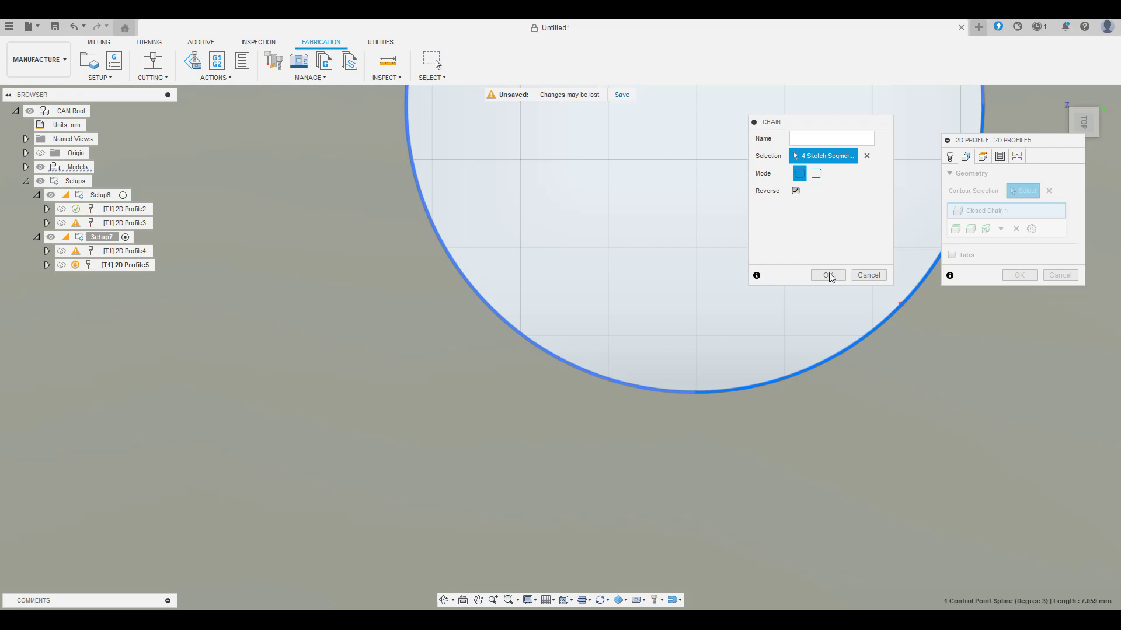
left_click(828, 275)
- Give the hole profile a 2 mm lead-in radius, generate 2D Profile5, and move it above 2D Profile4
left_click(1016, 156)
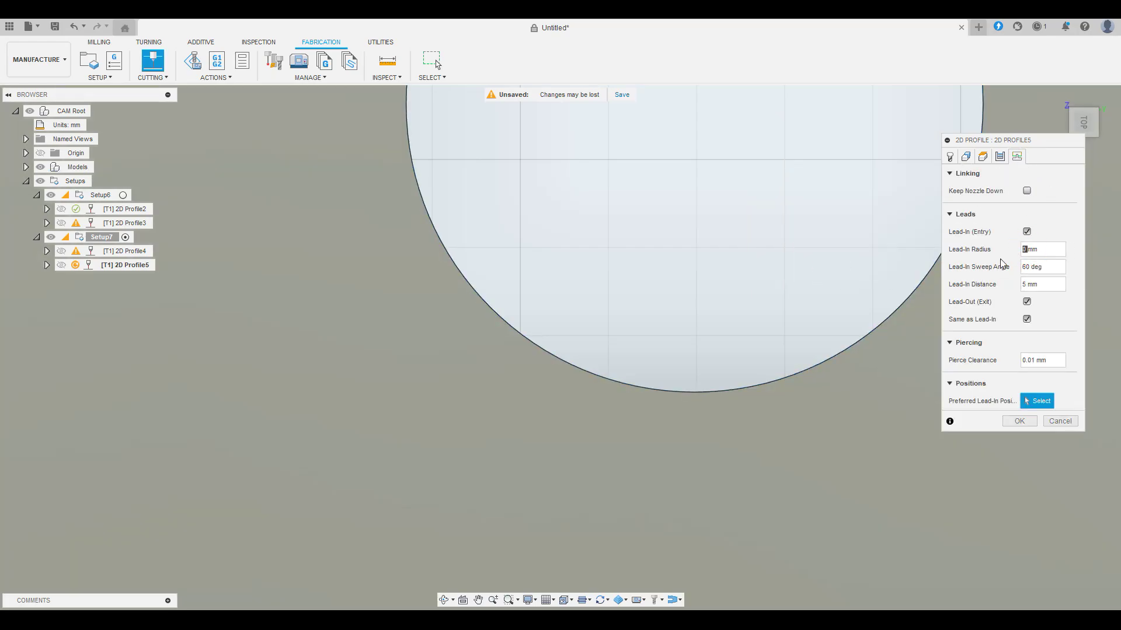
type("2")
key("Tab")
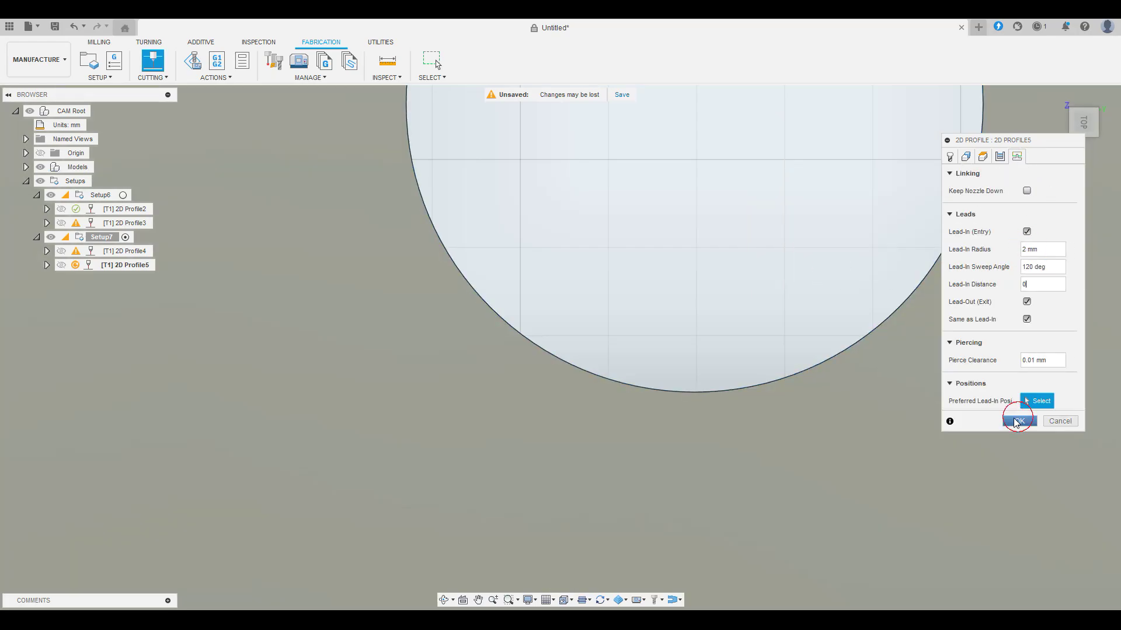
left_click(1018, 422)
scroll(828, 218, "down", 10)
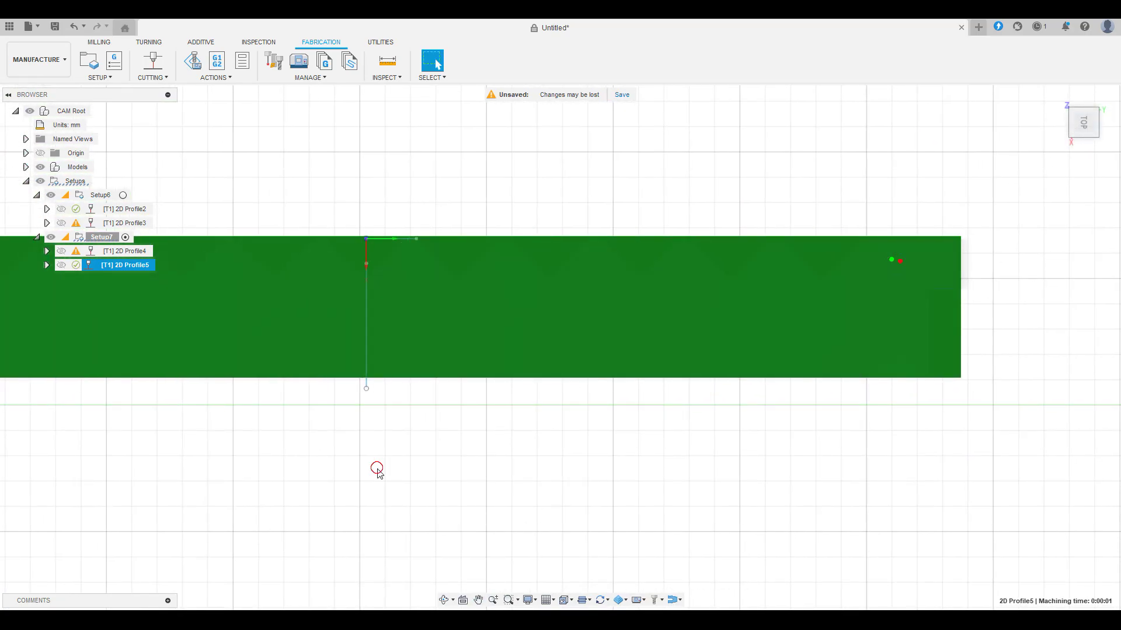
left_click(379, 472)
left_click_drag(60, 265, 118, 246)
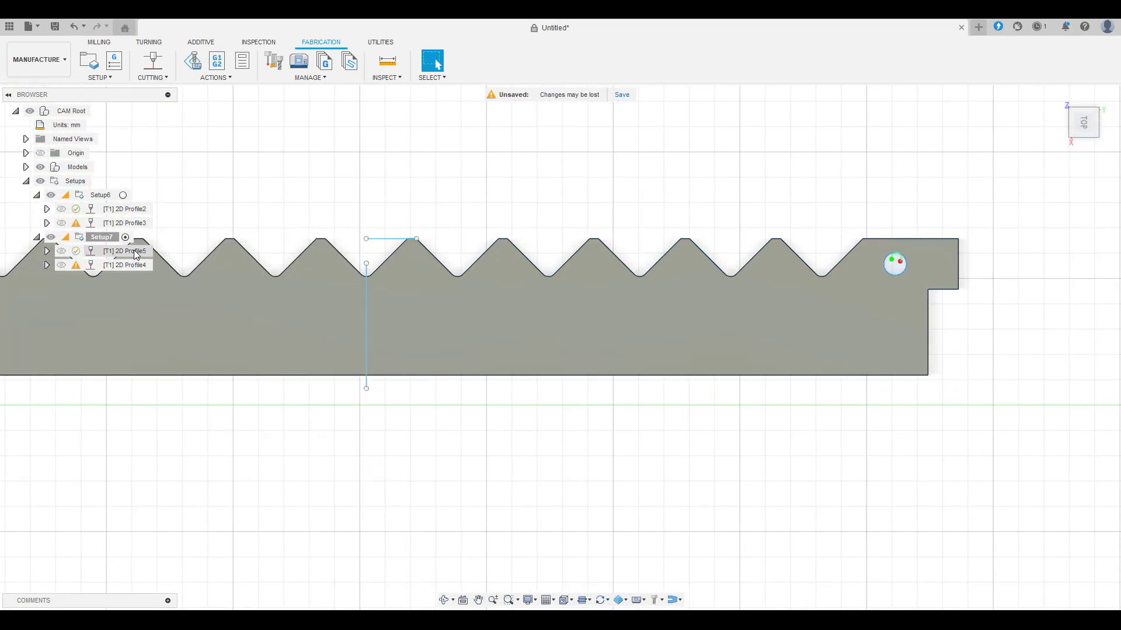
left_click(102, 237)
right_click(102, 238)
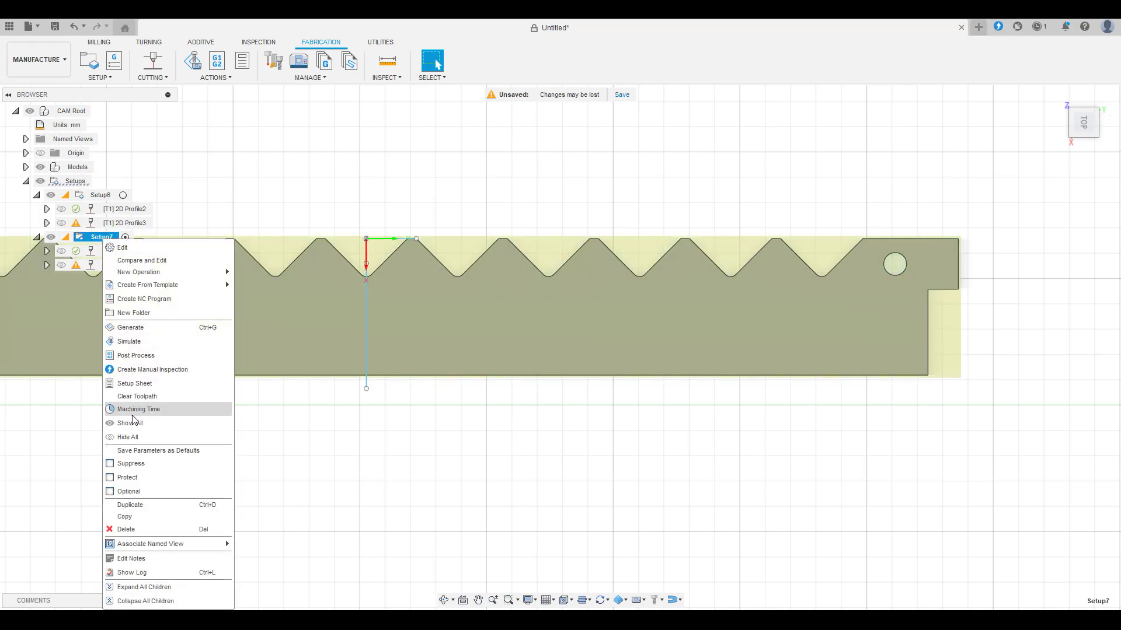
left_click(159, 347)
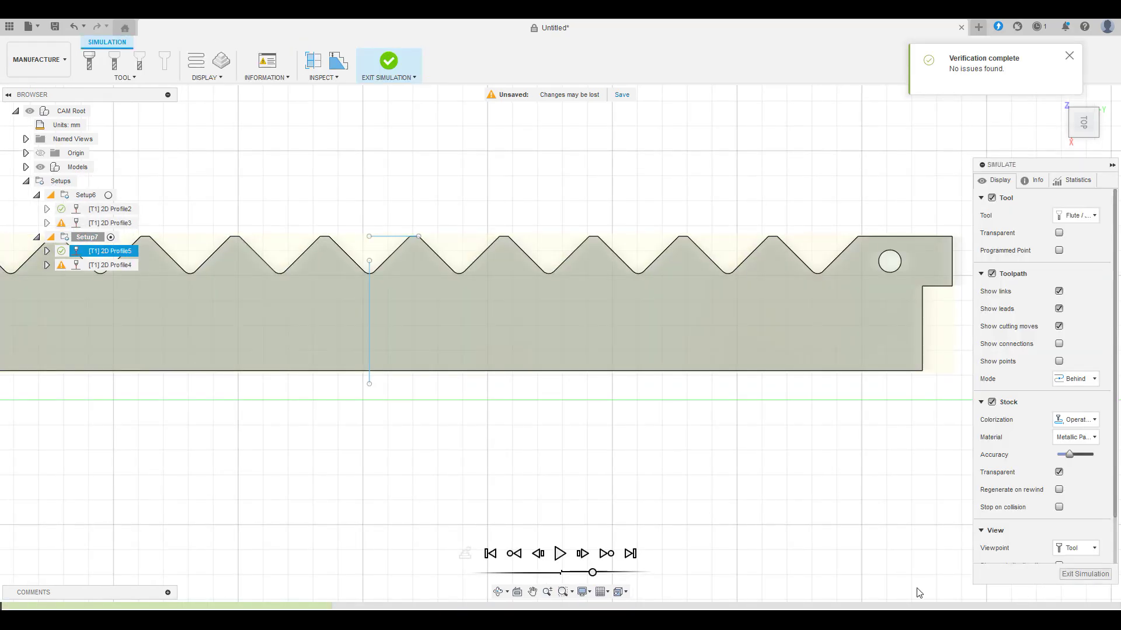
left_click(559, 554)
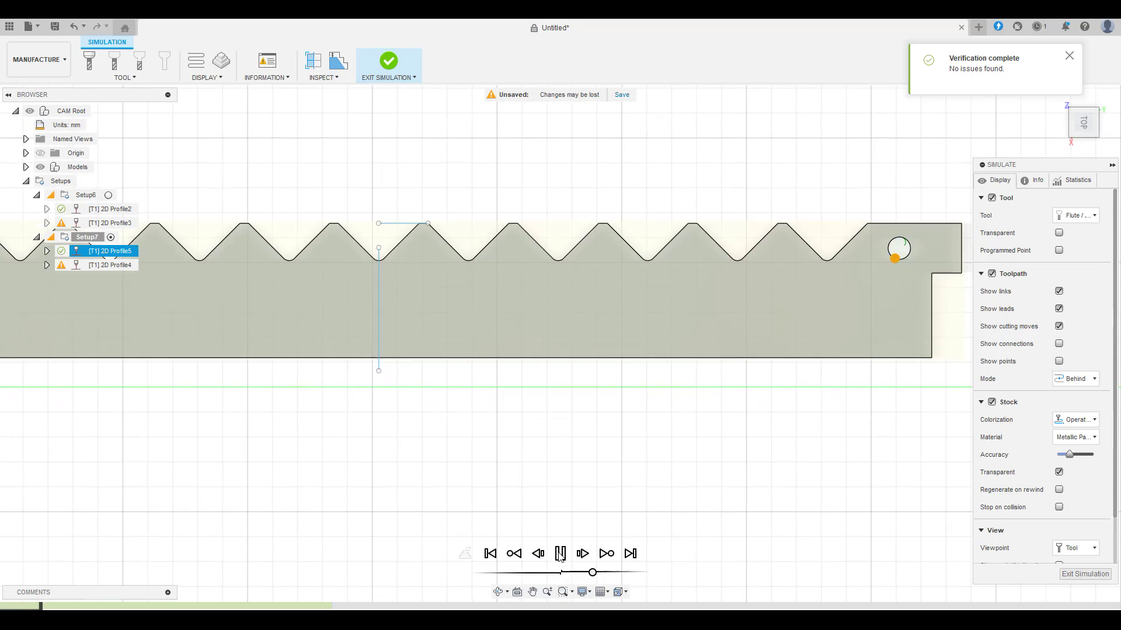
scroll(647, 507, "down", 5)
middle_click_drag(773, 501, 558, 427)
scroll(630, 417, "up", 4)
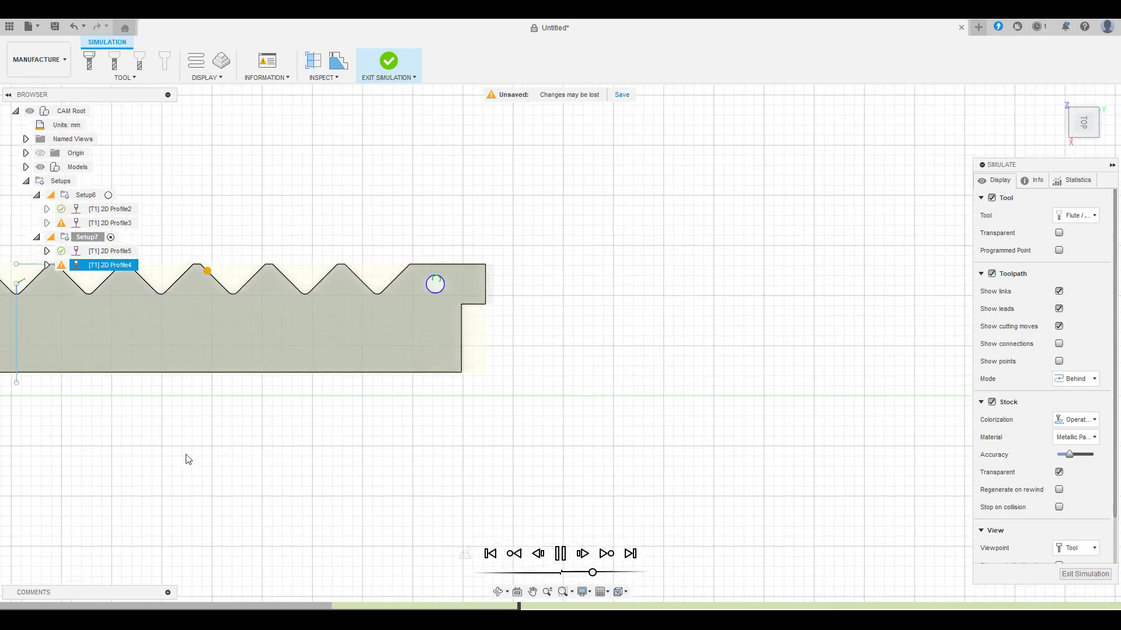
middle_click_drag(189, 457, 489, 443)
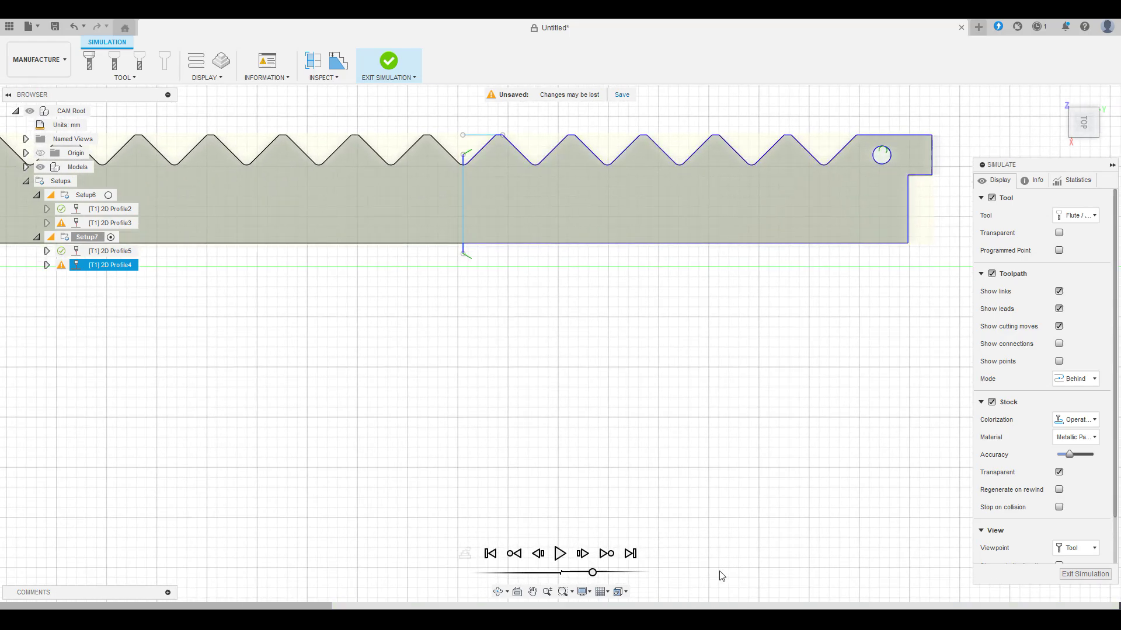
left_click(1074, 578)
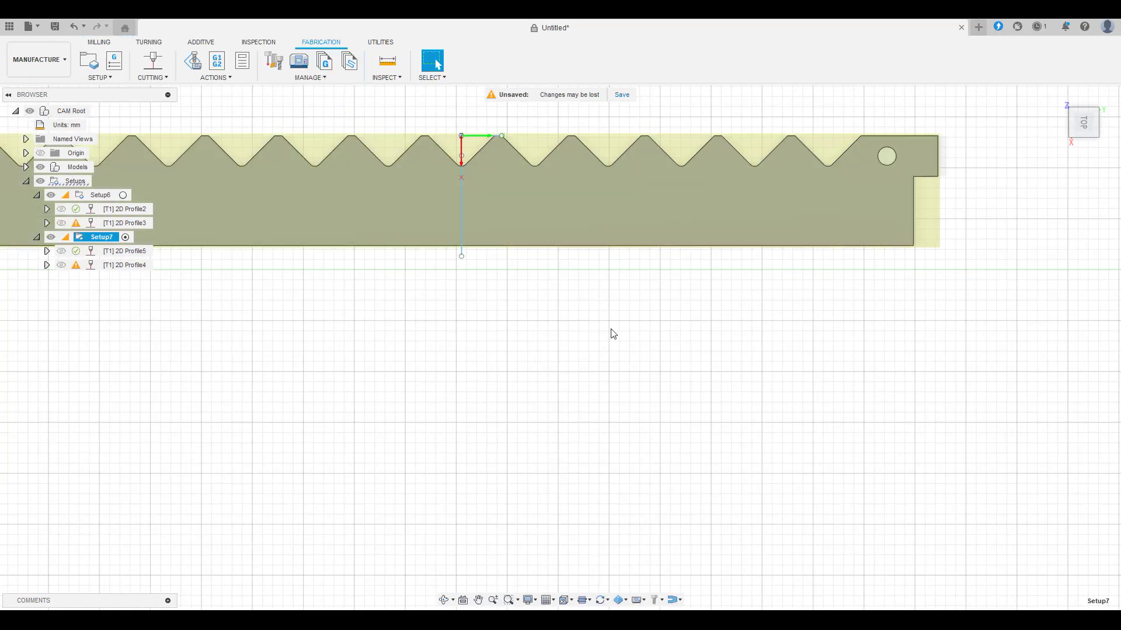
- Activate Setup6 and name its post-processed program '2x2 index large'
left_click(112, 308)
left_click(125, 196)
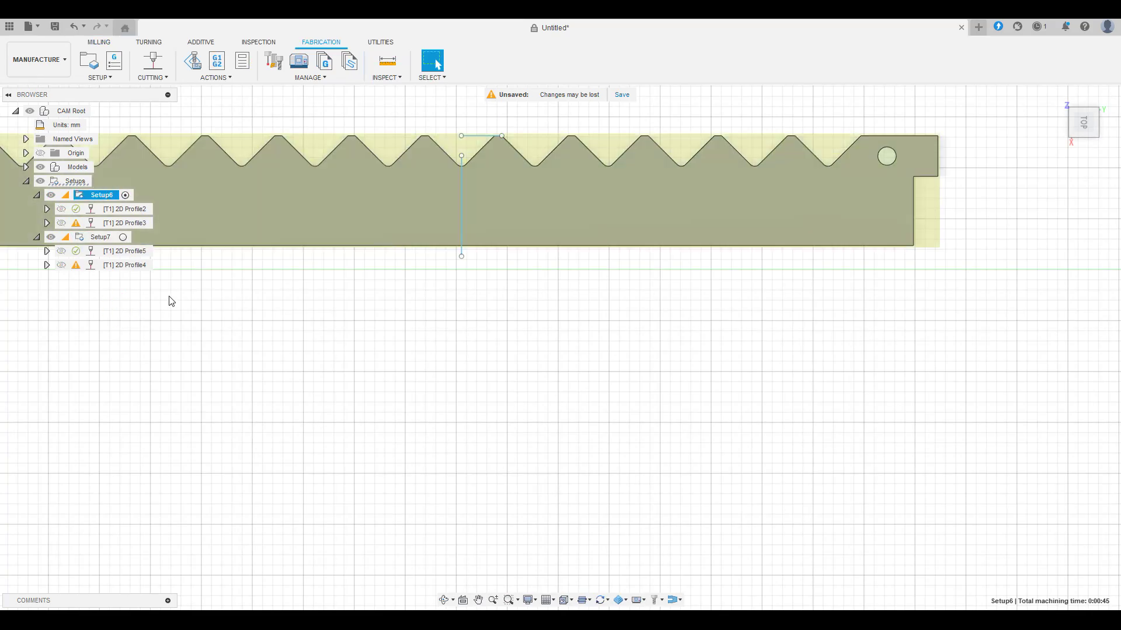
right_click(108, 197)
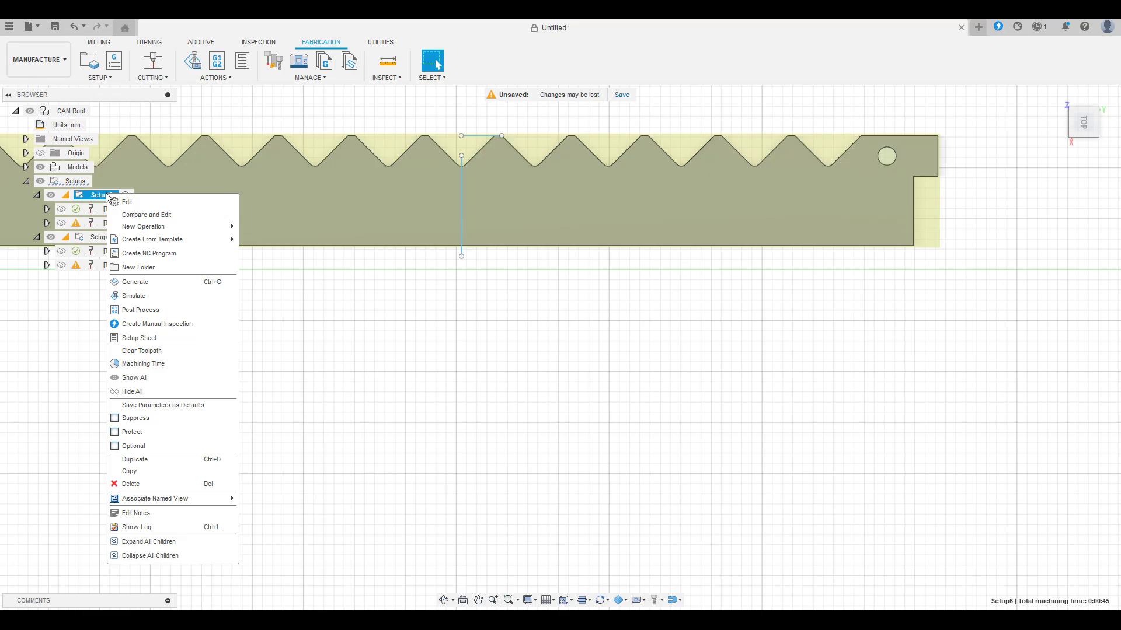
left_click(143, 310)
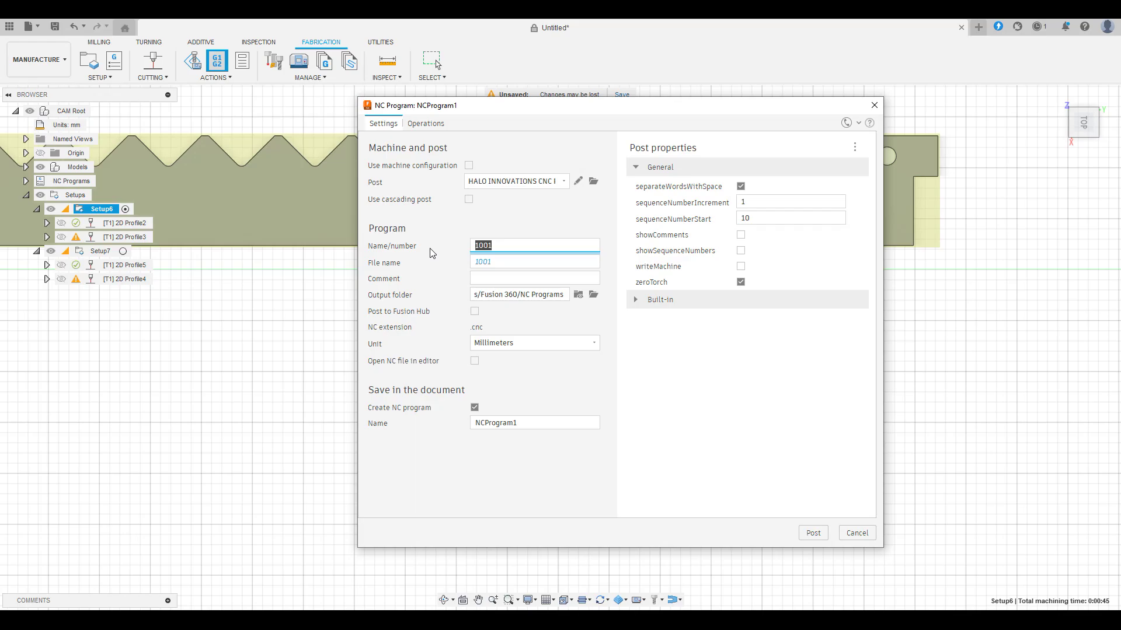
type("2x2 ")
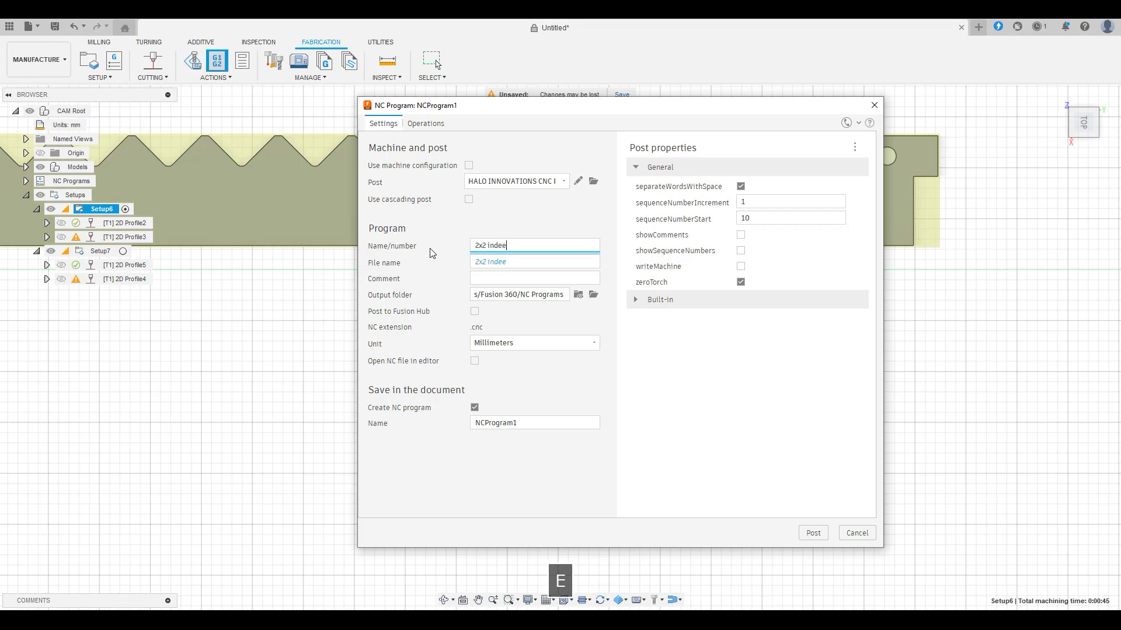
type("indee")
key("BackSpace")
type("x large")
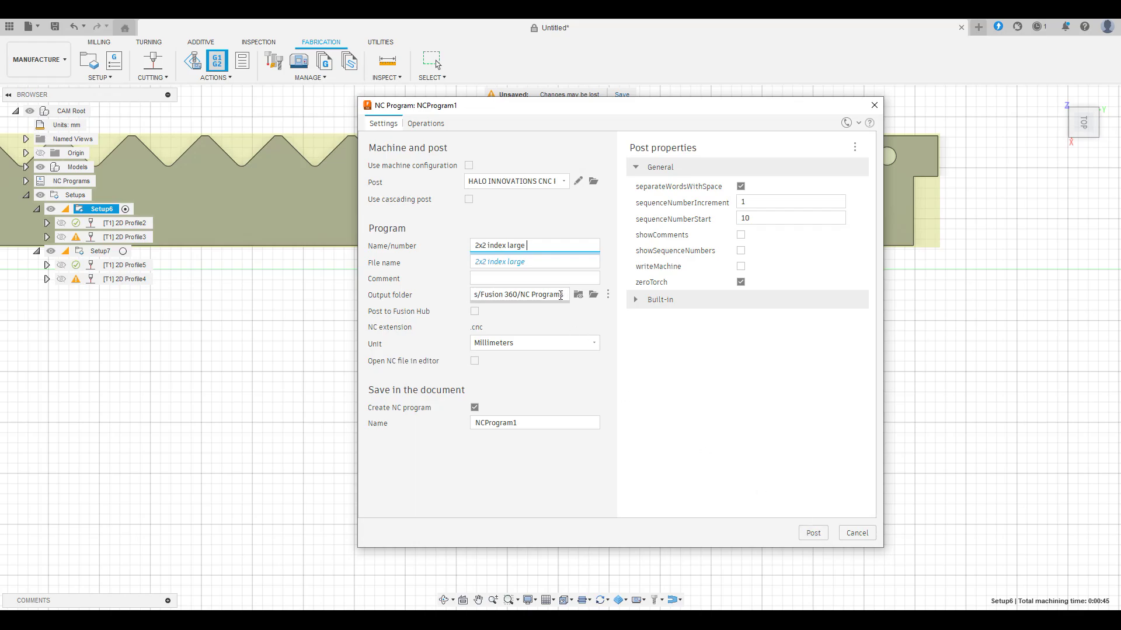
- Set the output folder to the USB drive (E:) and post the Setup6 program
left_click(593, 295)
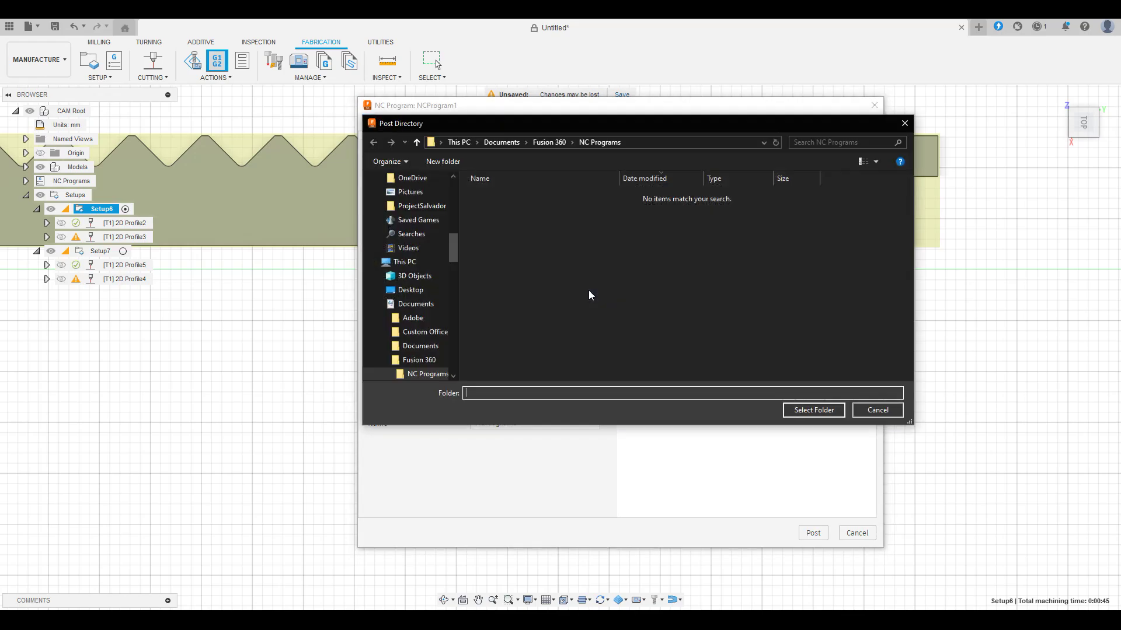
scroll(425, 327, "down", 4)
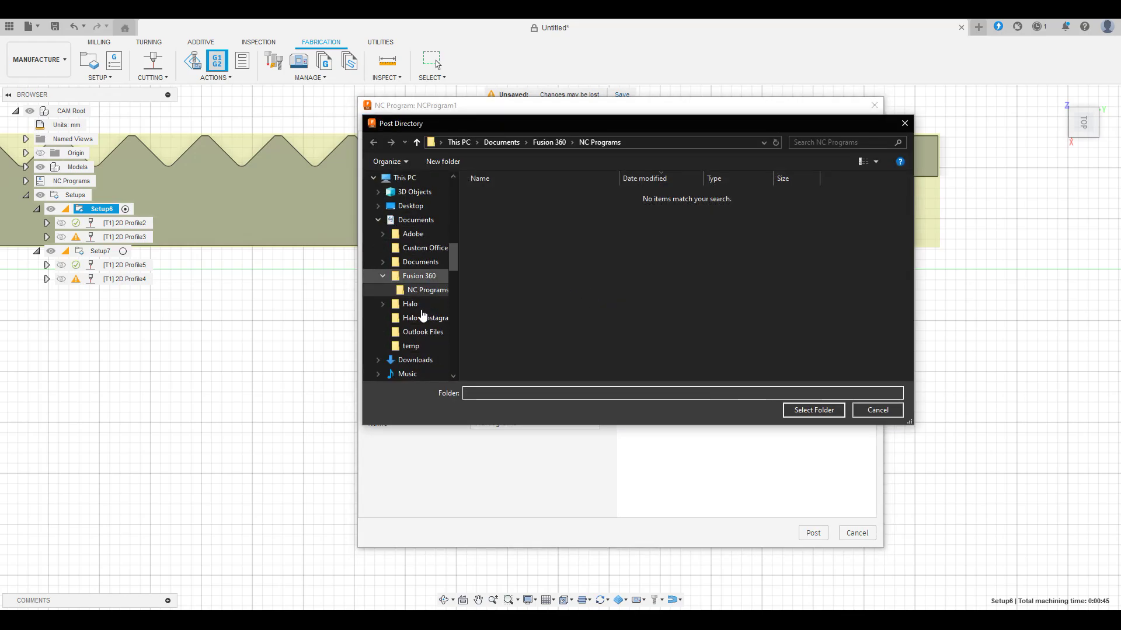
scroll(434, 366, "down", 1)
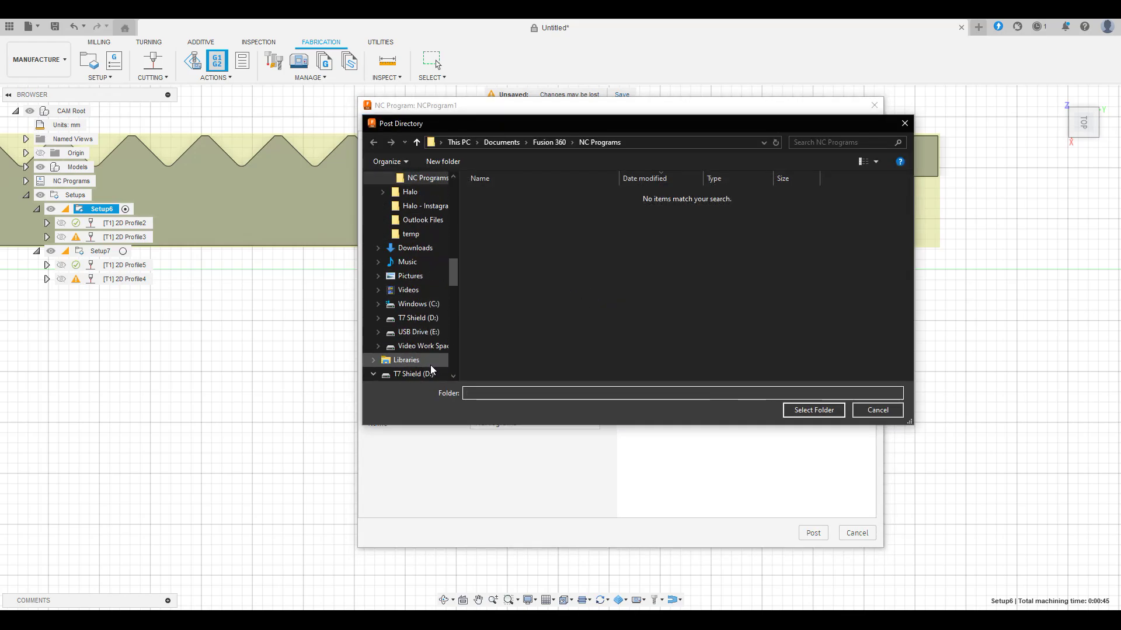
left_click(440, 338)
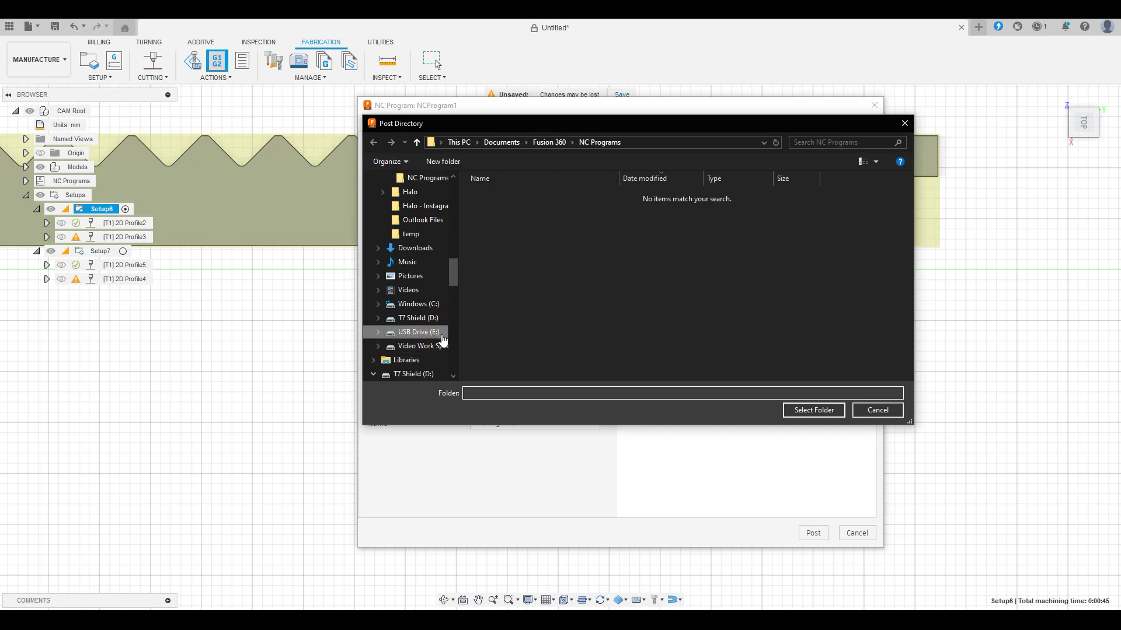
left_click(814, 410)
left_click(816, 536)
left_click(100, 251)
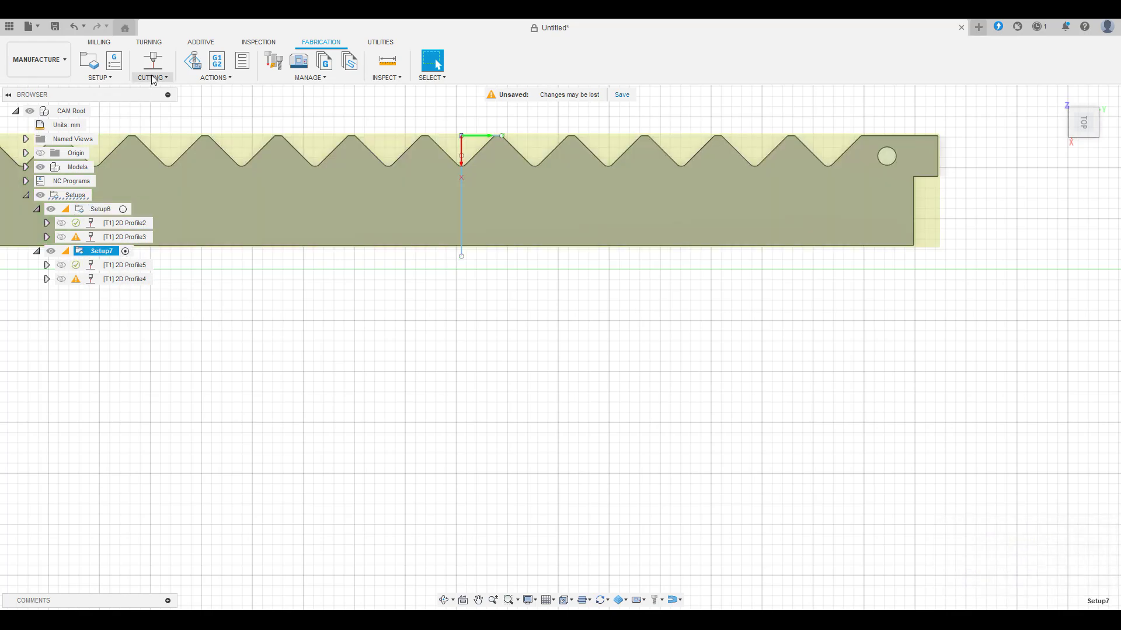
- Post Setup7 as '2x2 index small' to the E: USB drive
right_click(99, 251)
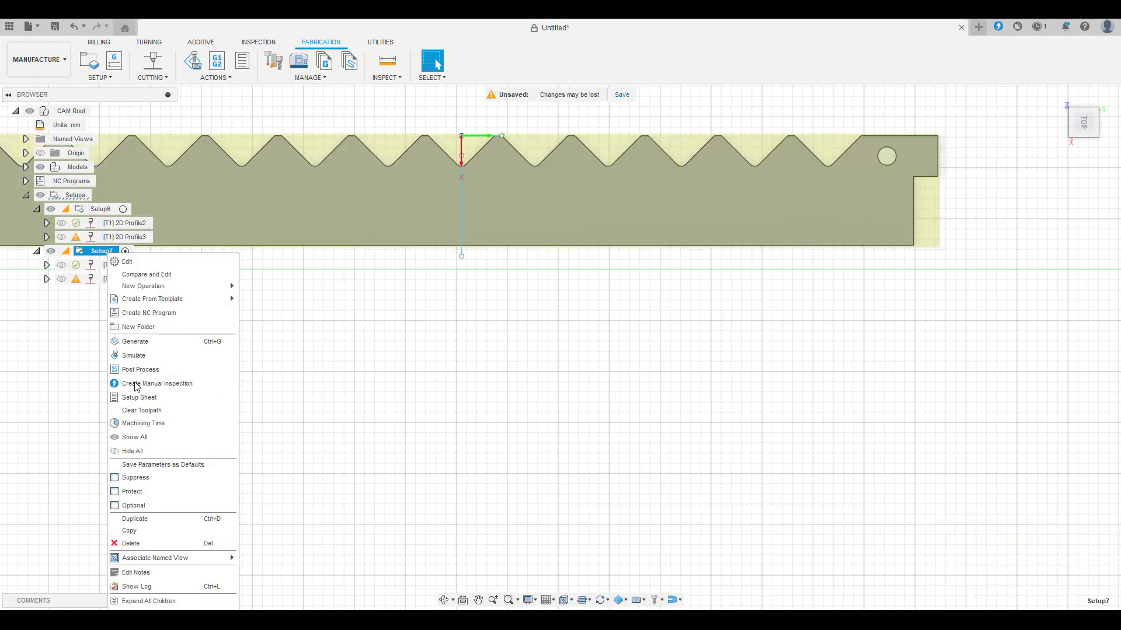
left_click(184, 373)
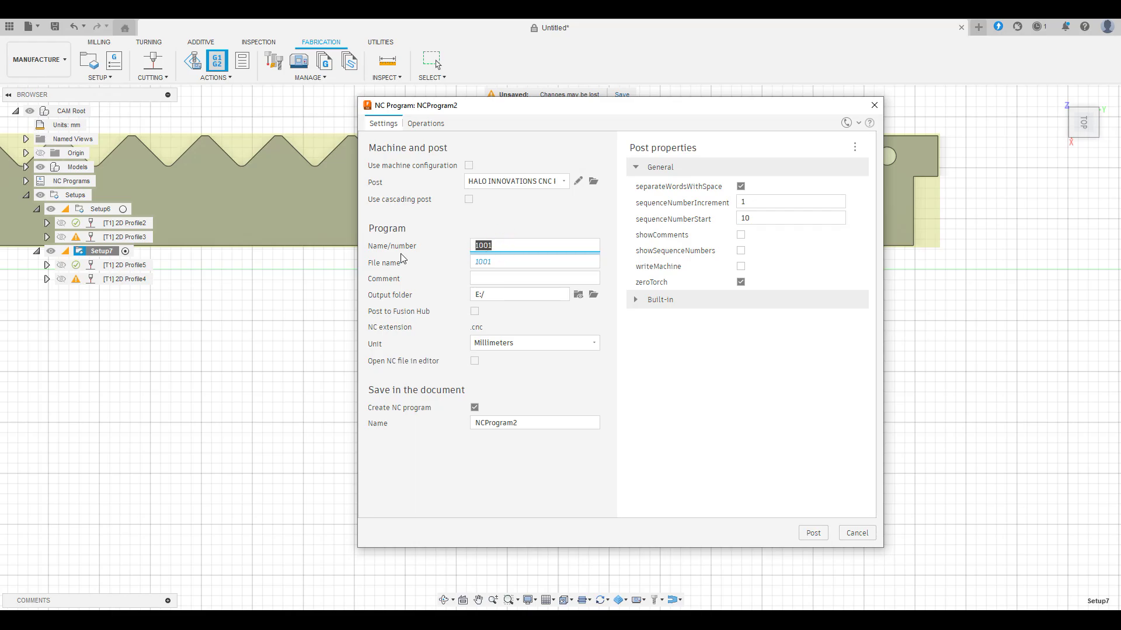
type("2x2 index small")
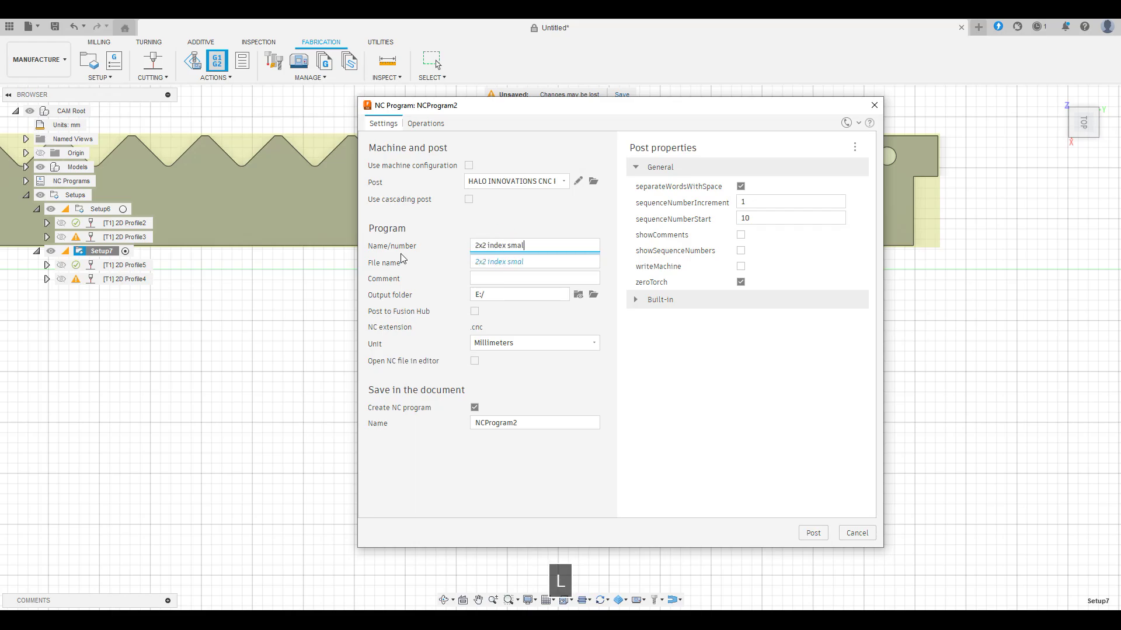
left_click(814, 534)
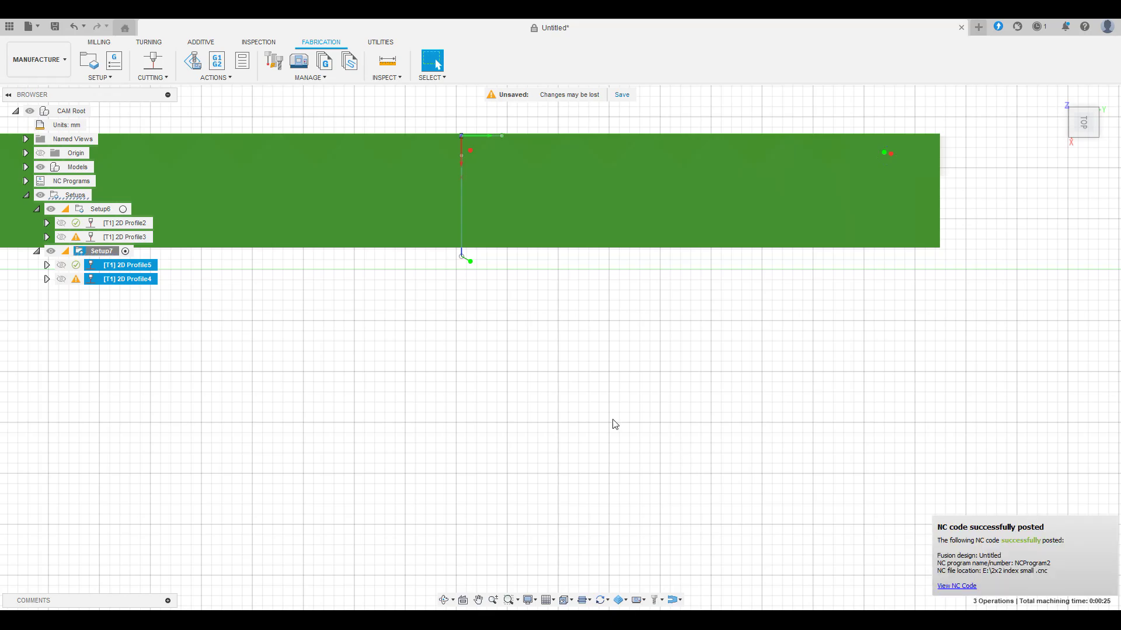
scroll(613, 420, "down", 5)
left_click(369, 280)
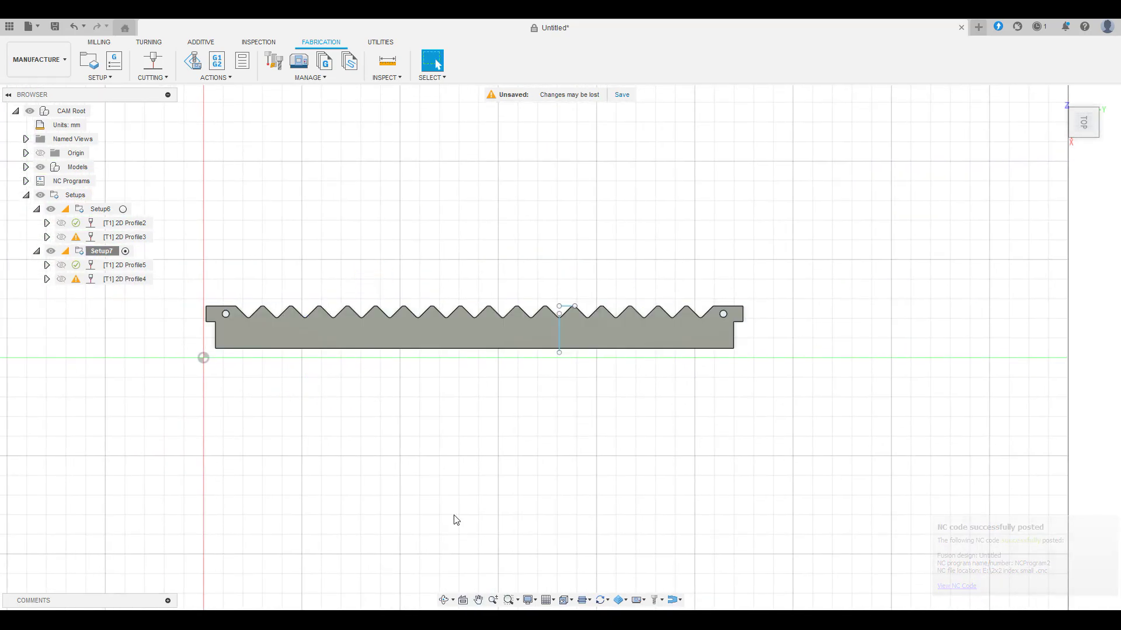